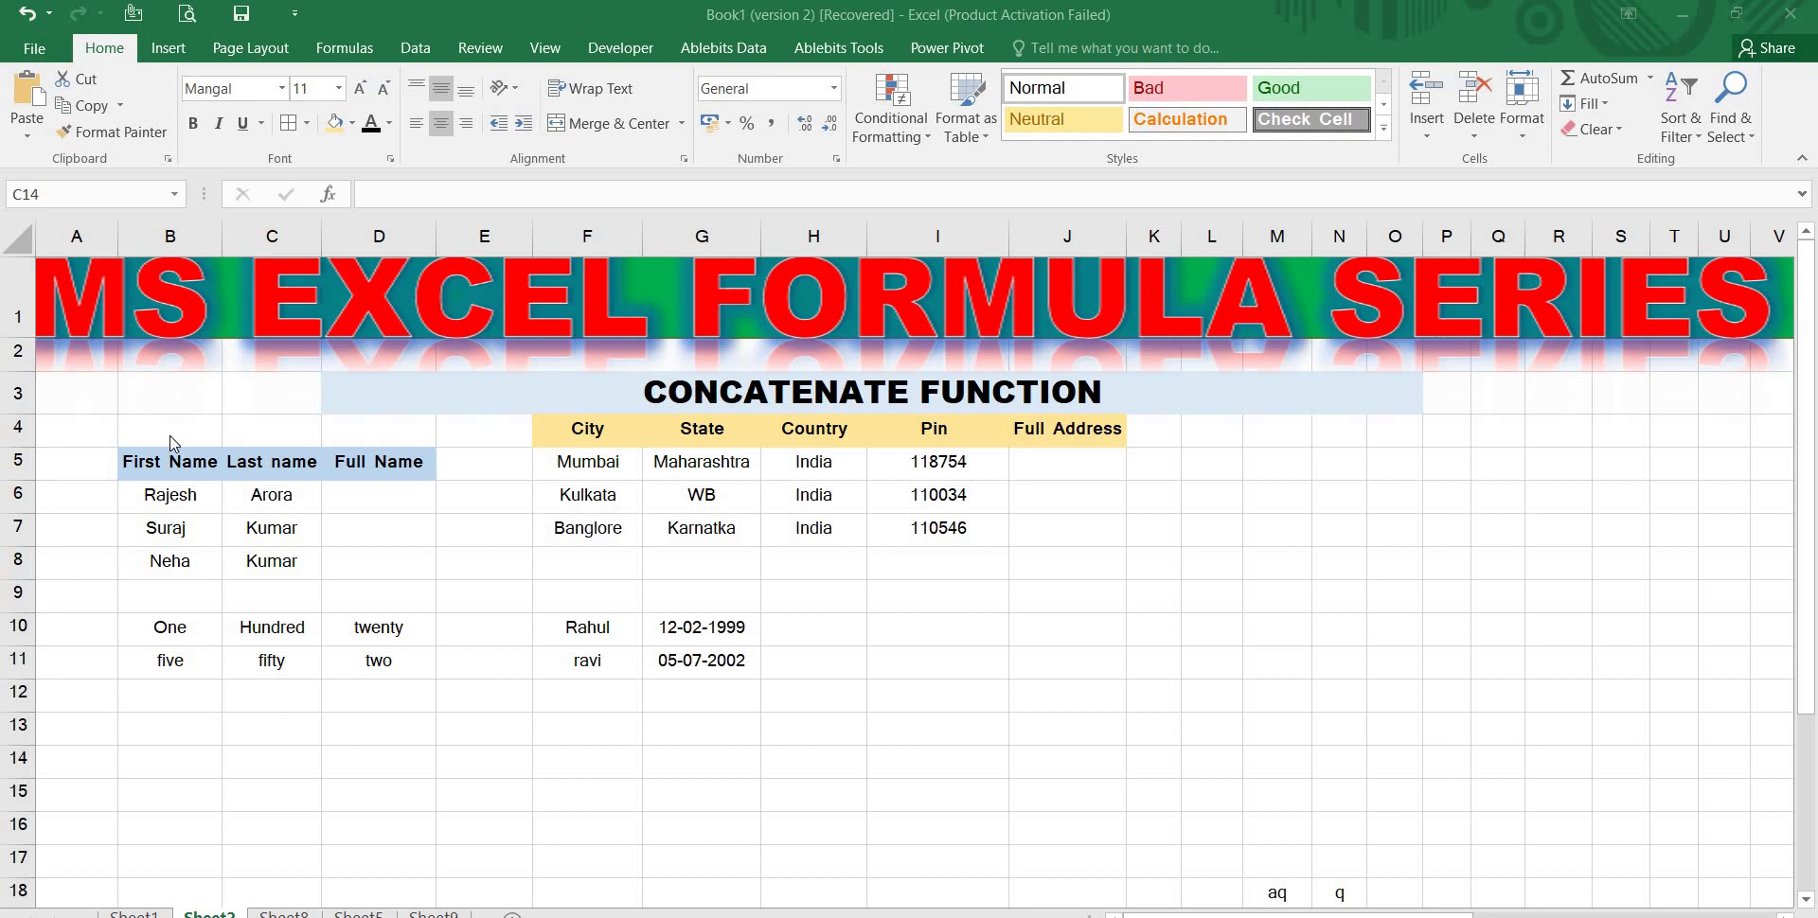
Review the sample tables, browse CONCATENATE in the Formulas Text functions list, and select D6
mouse_move(163, 439)
mouse_down()
mouse_move(769, 680)
mouse_move(791, 661)
mouse_up()
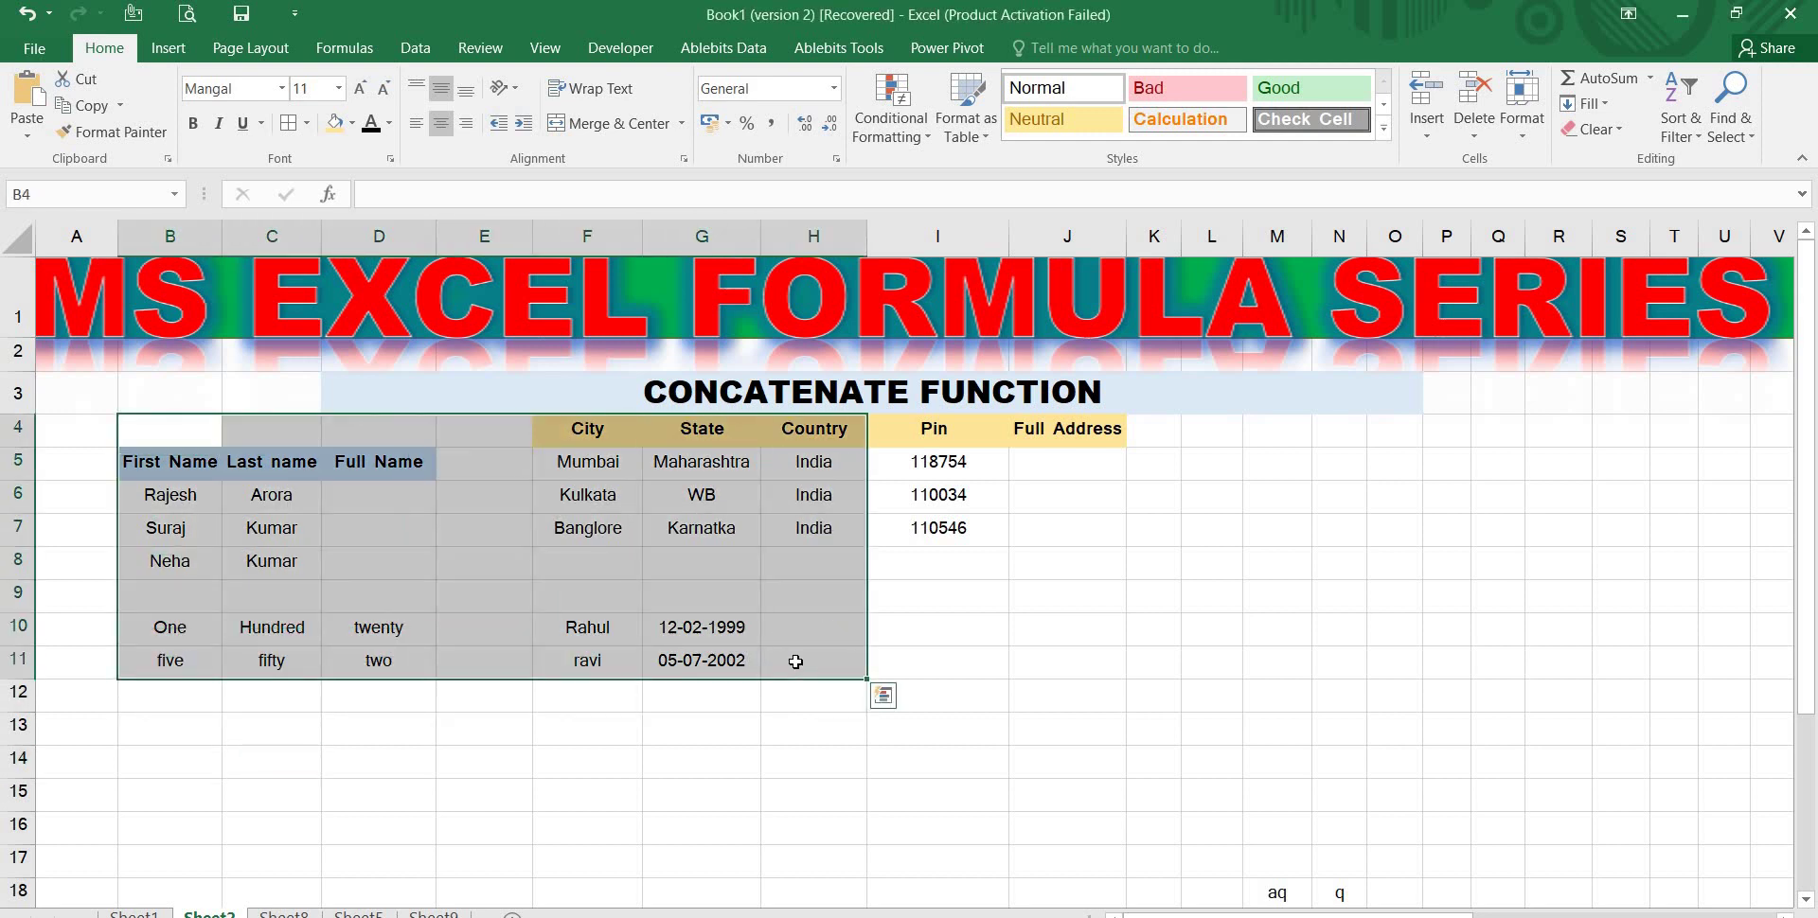
click(791, 661)
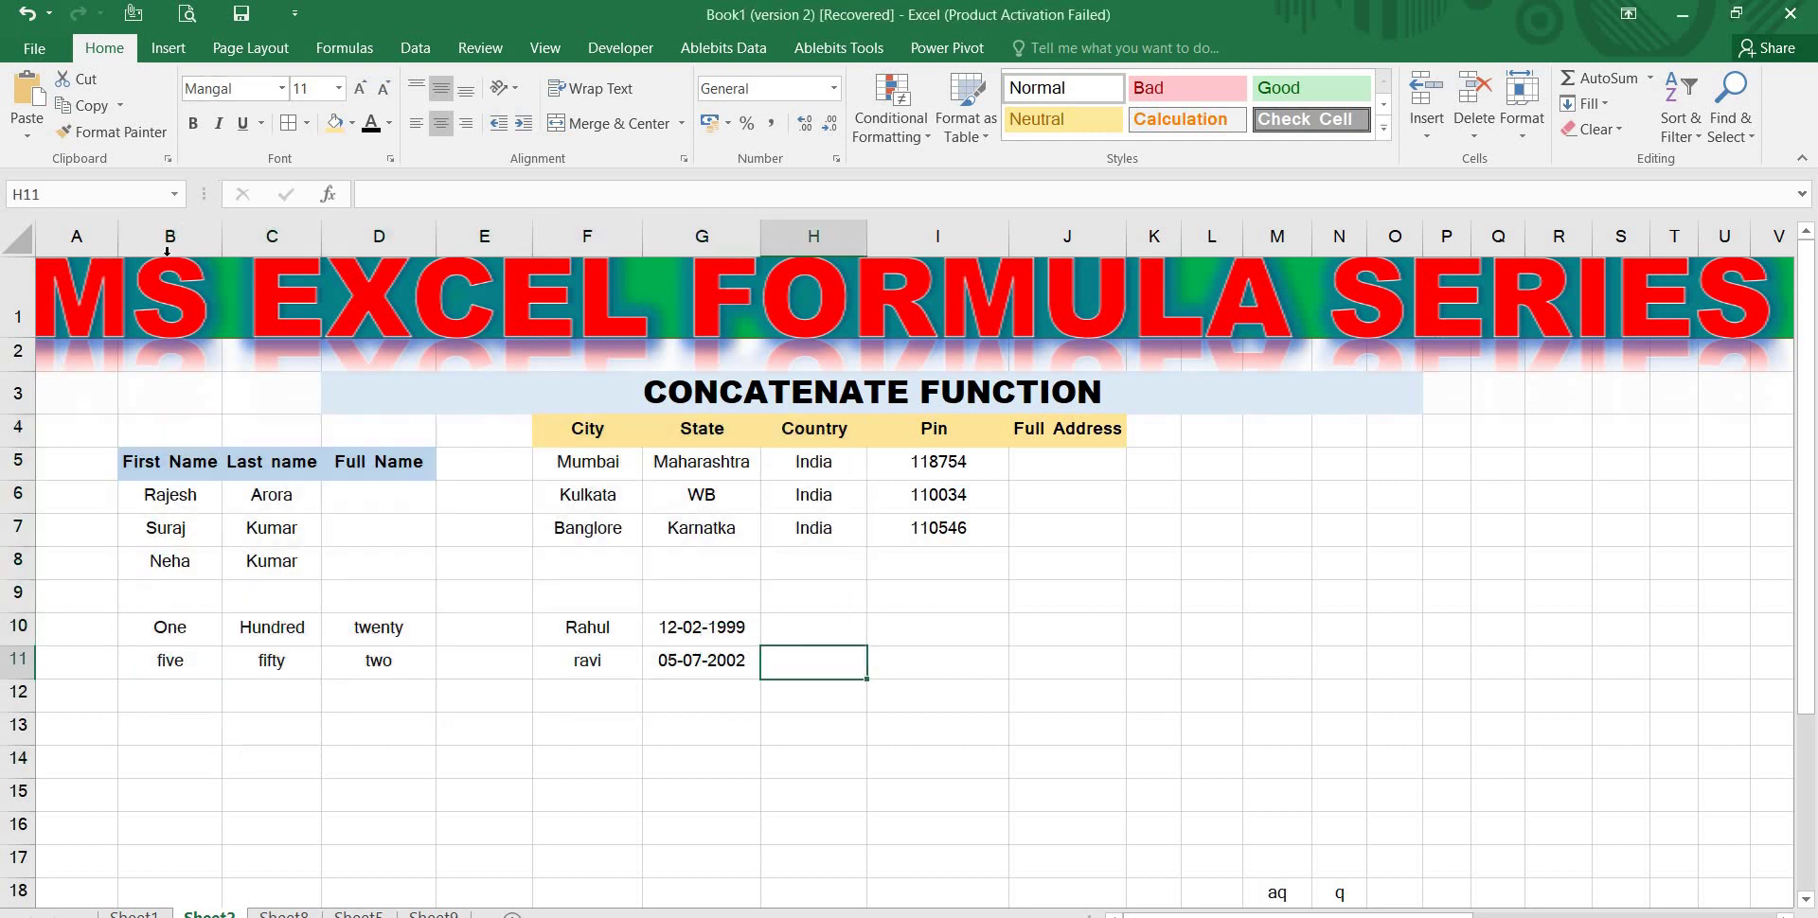
click(344, 55)
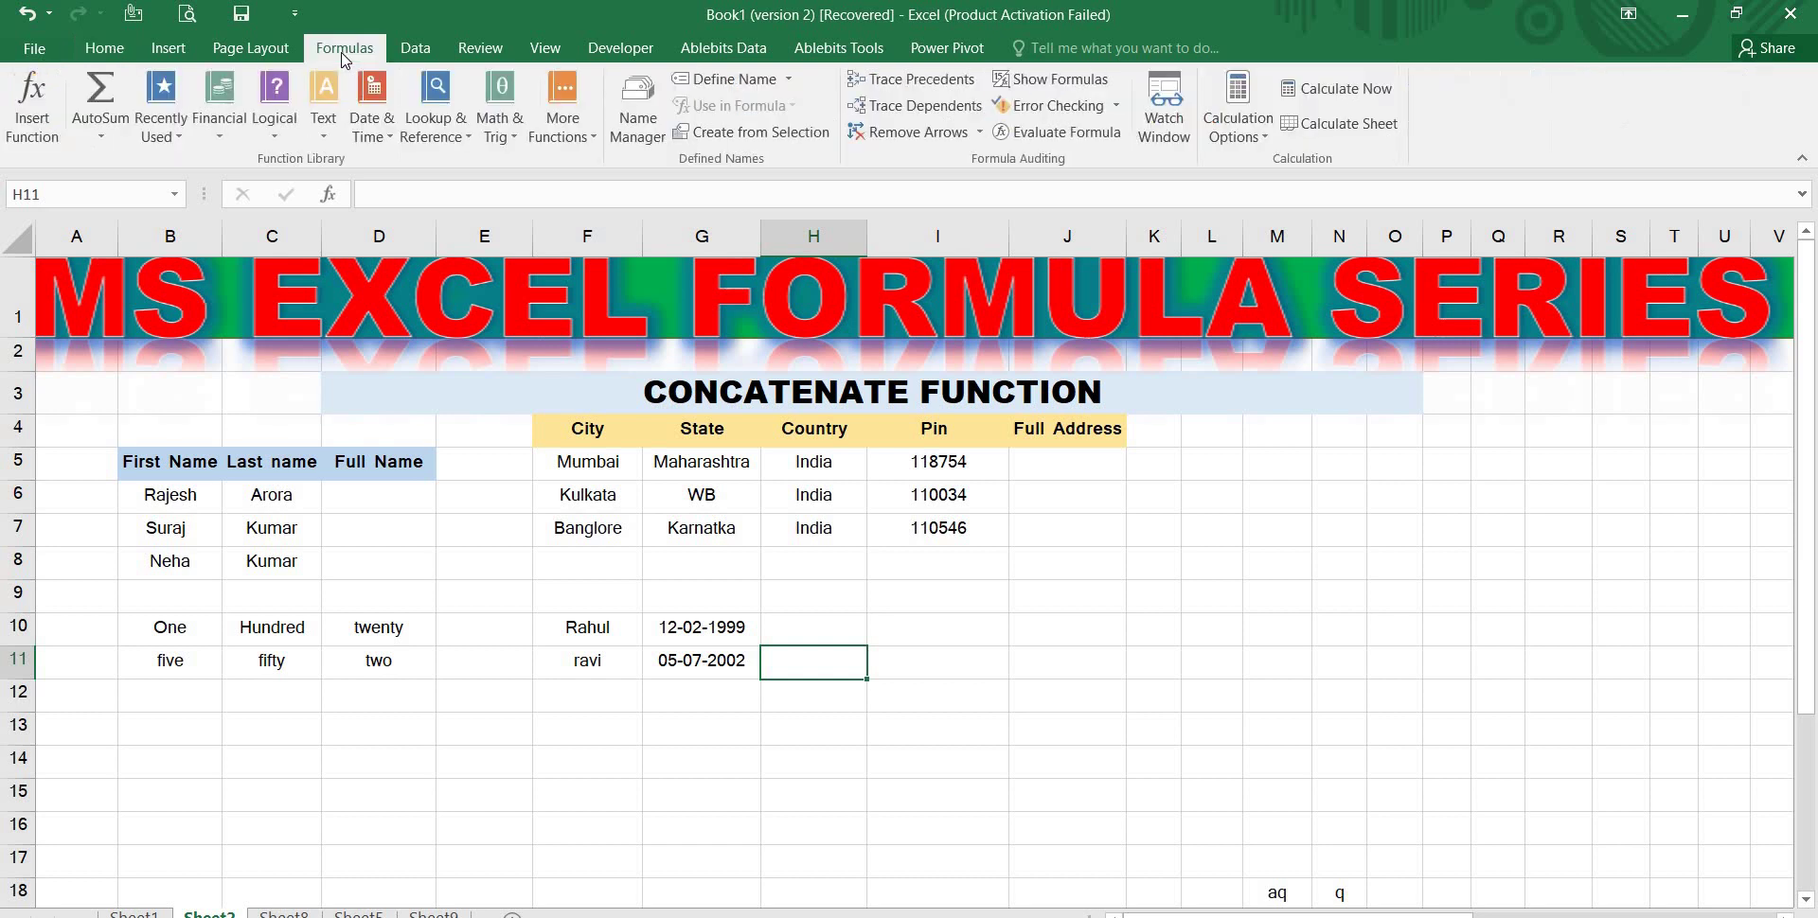
click(324, 137)
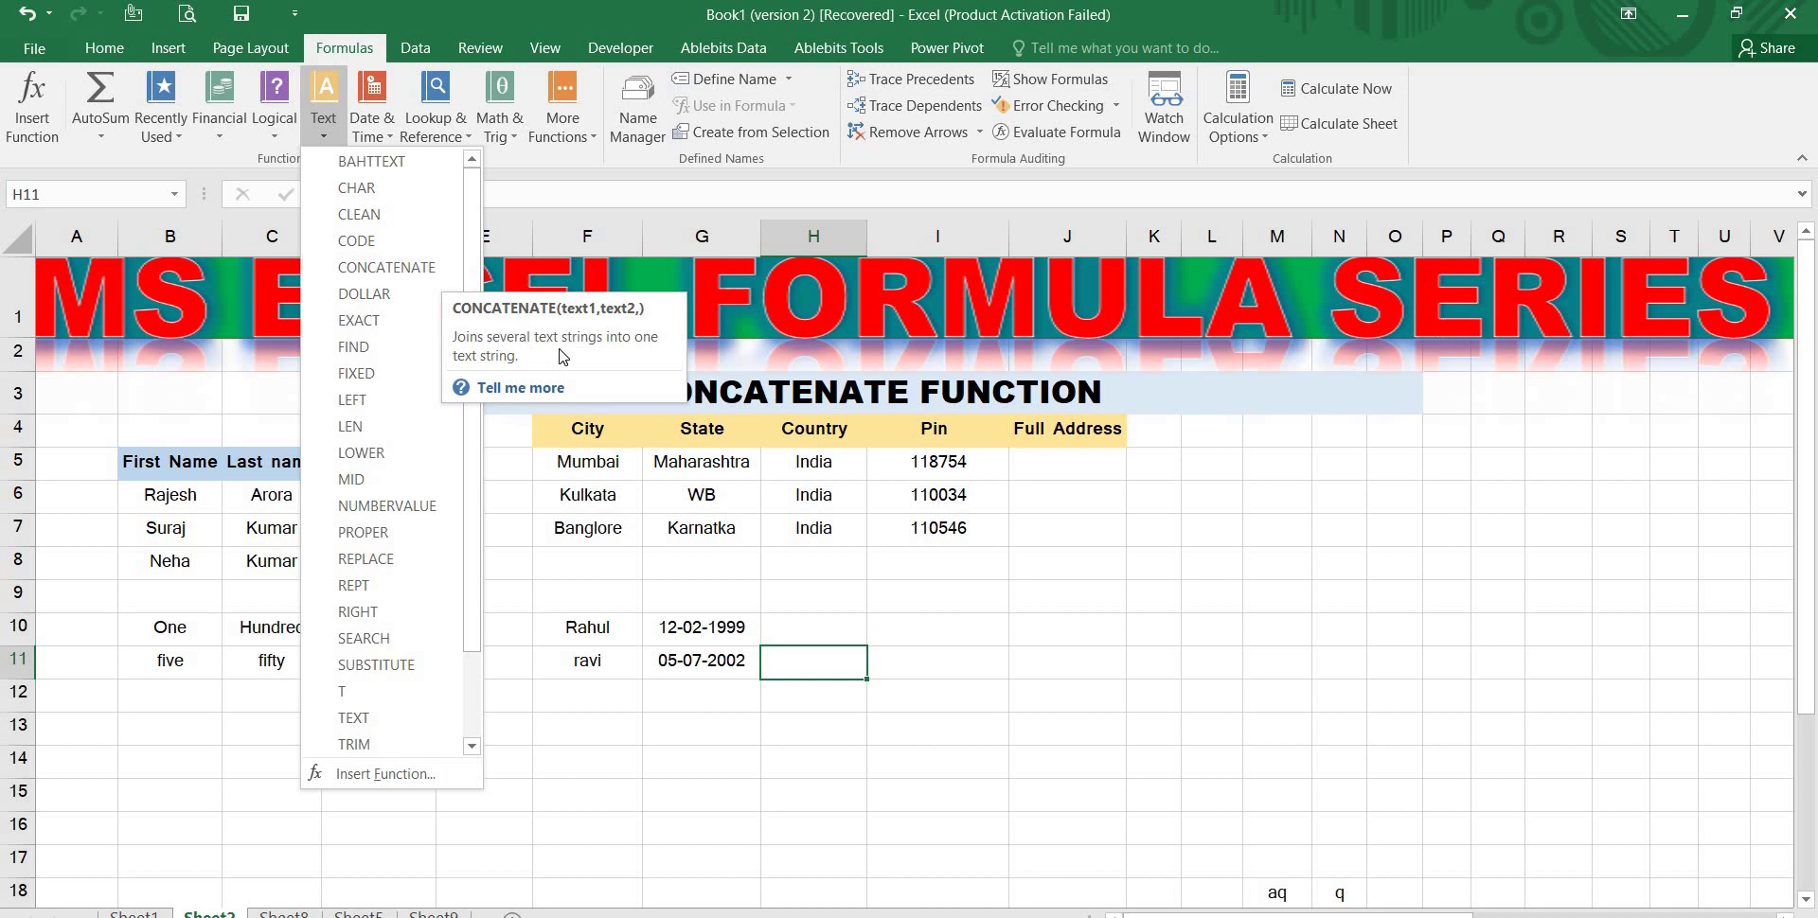
click(511, 550)
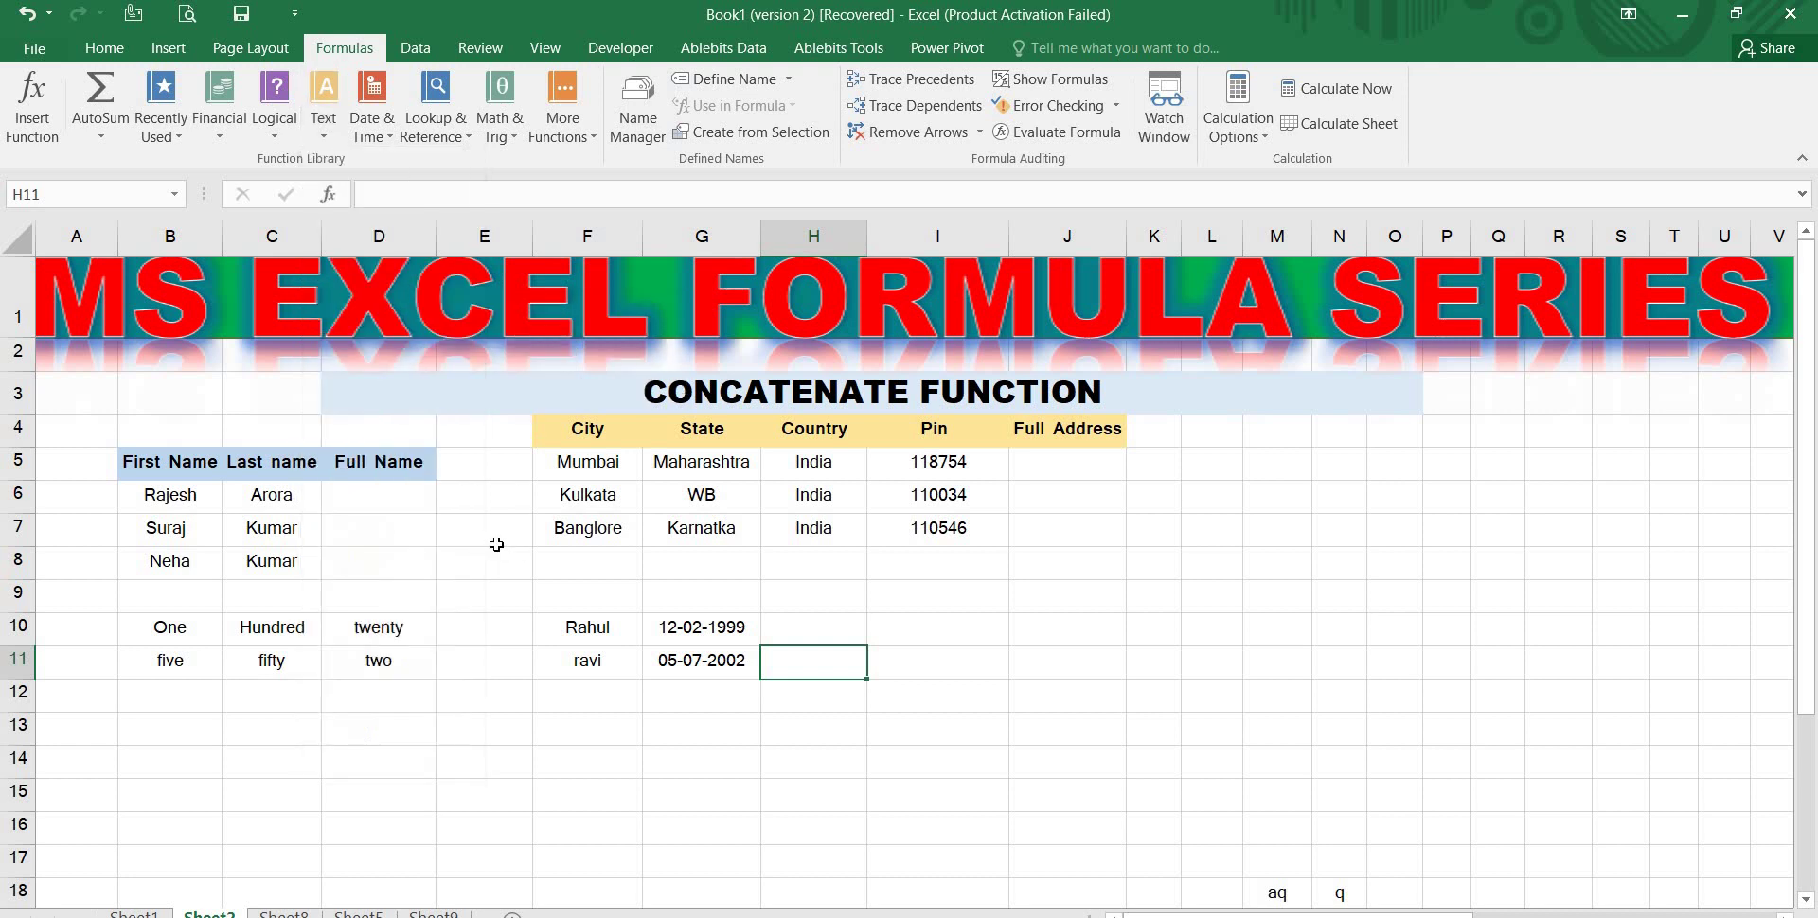
click(398, 503)
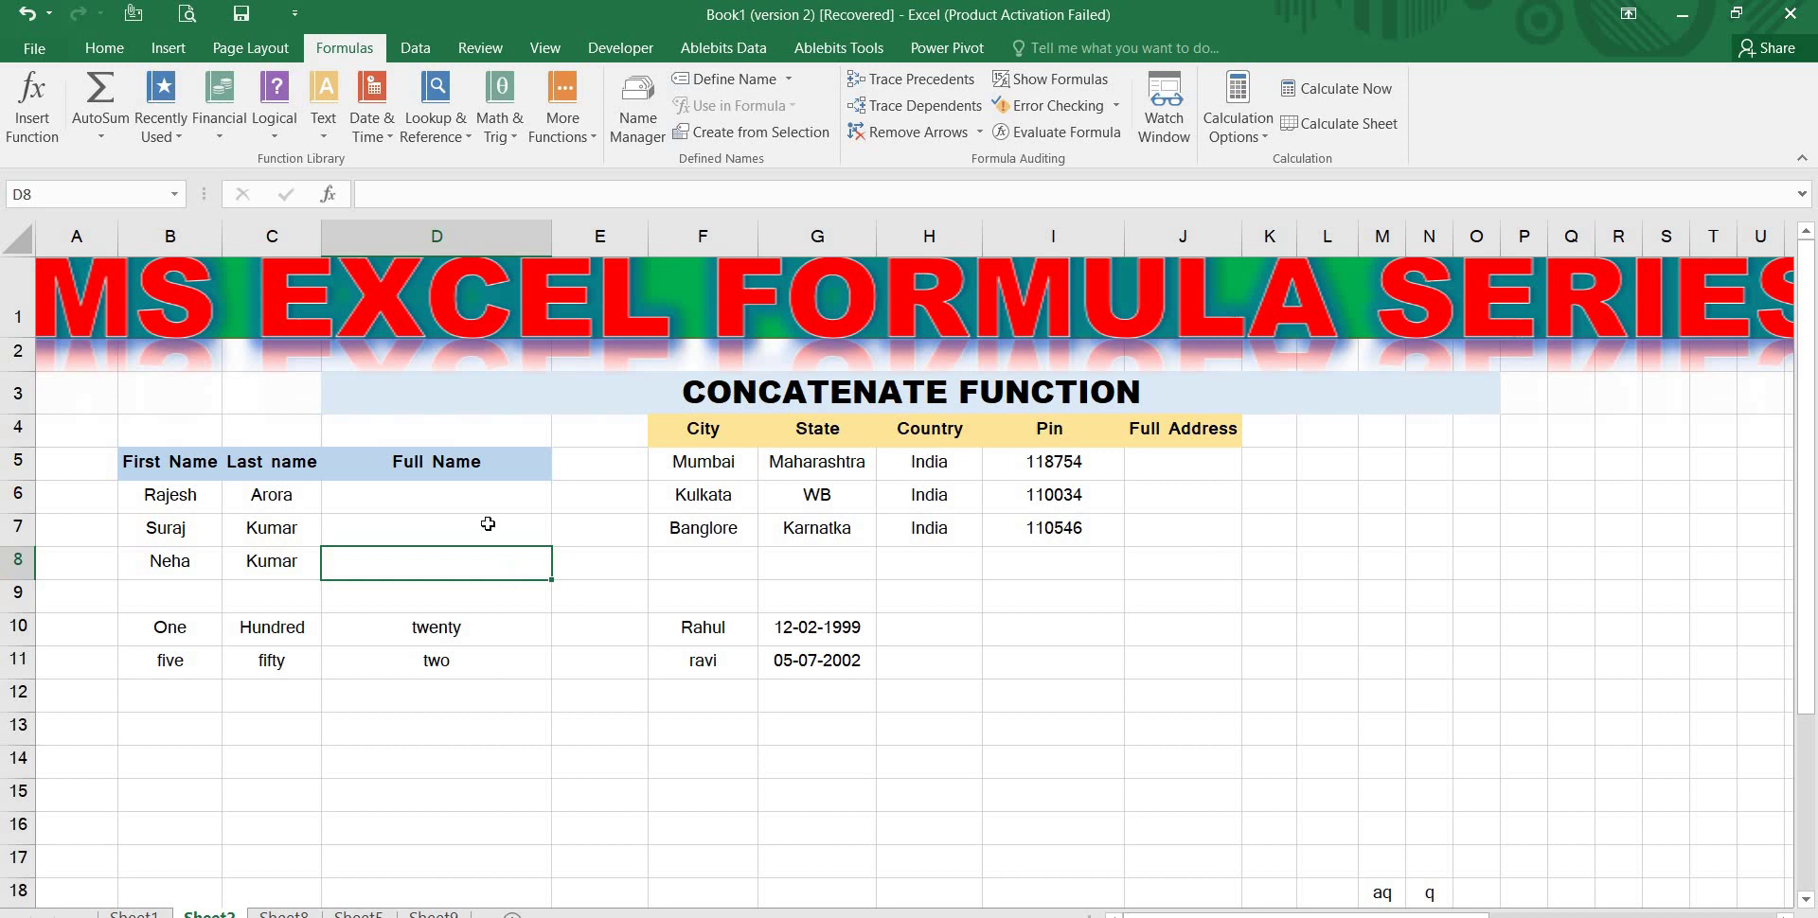
click(422, 504)
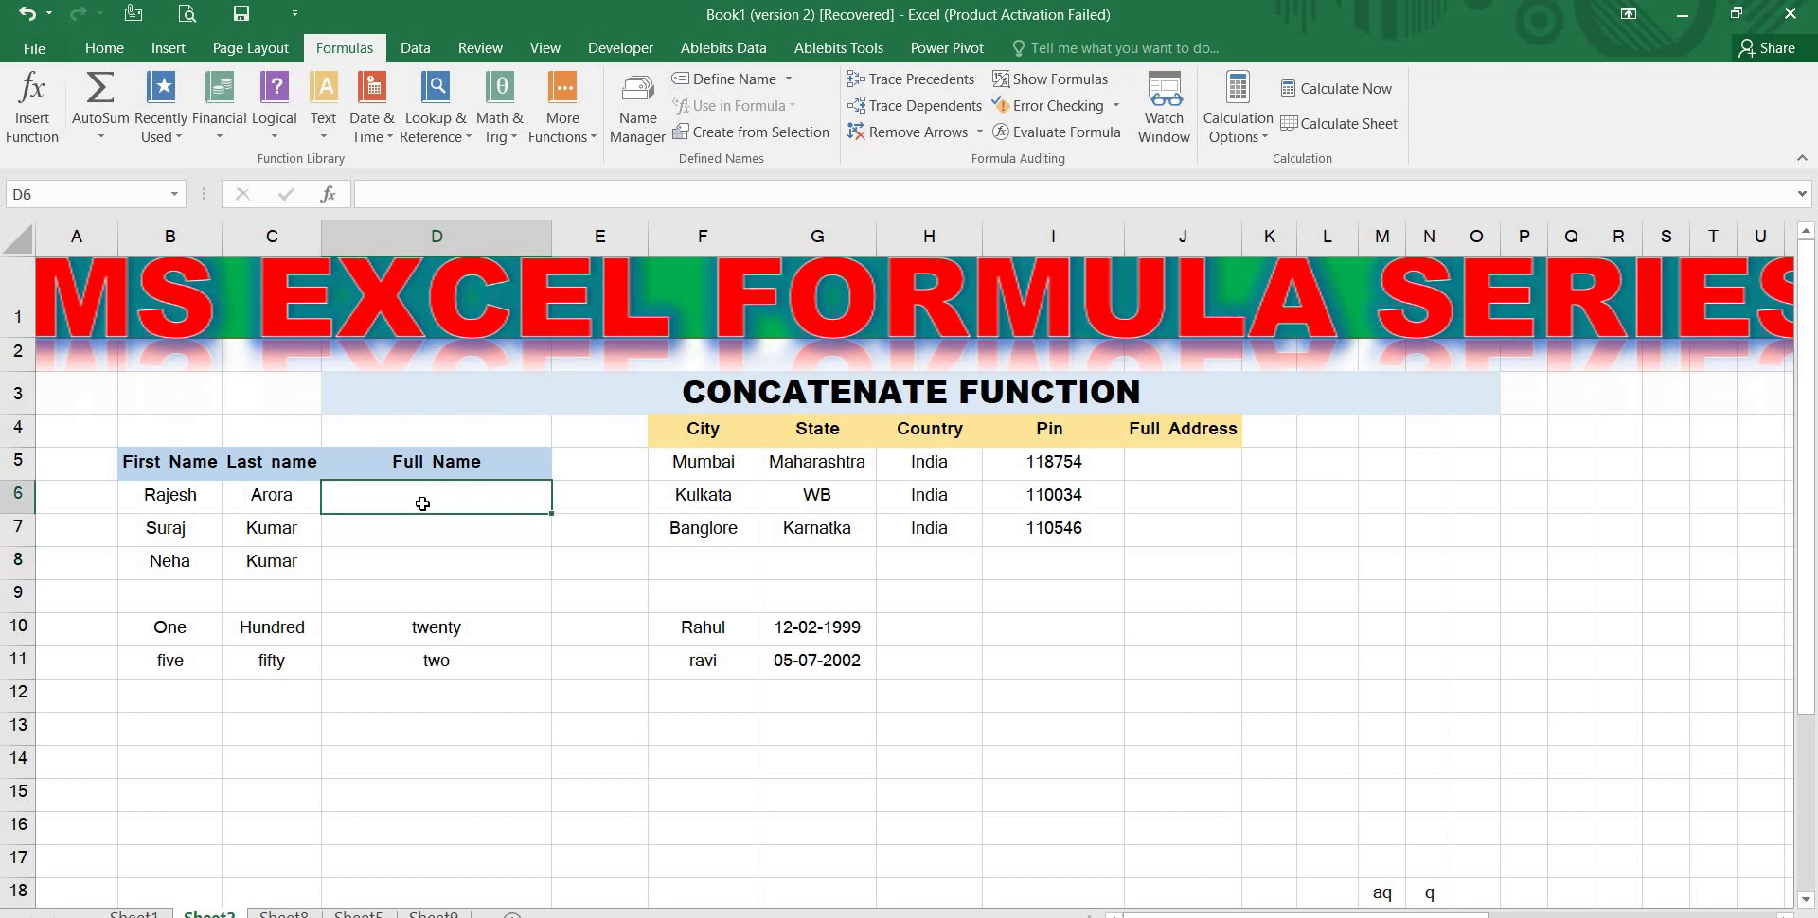
text(=con)
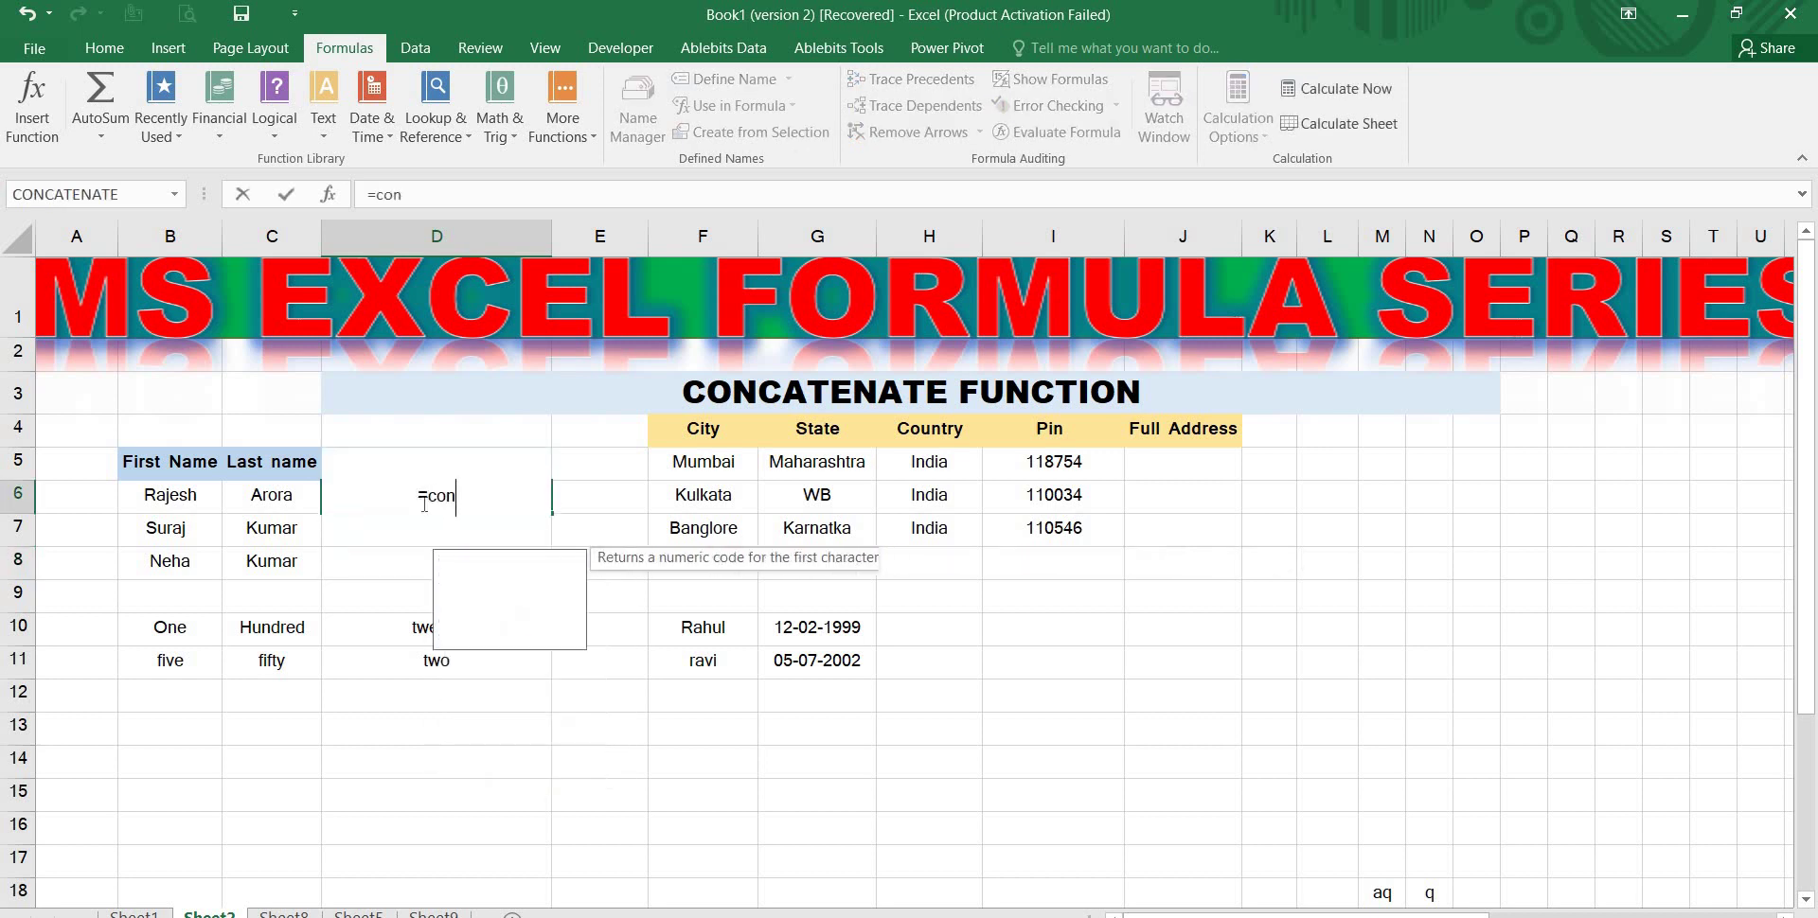
text(cate)
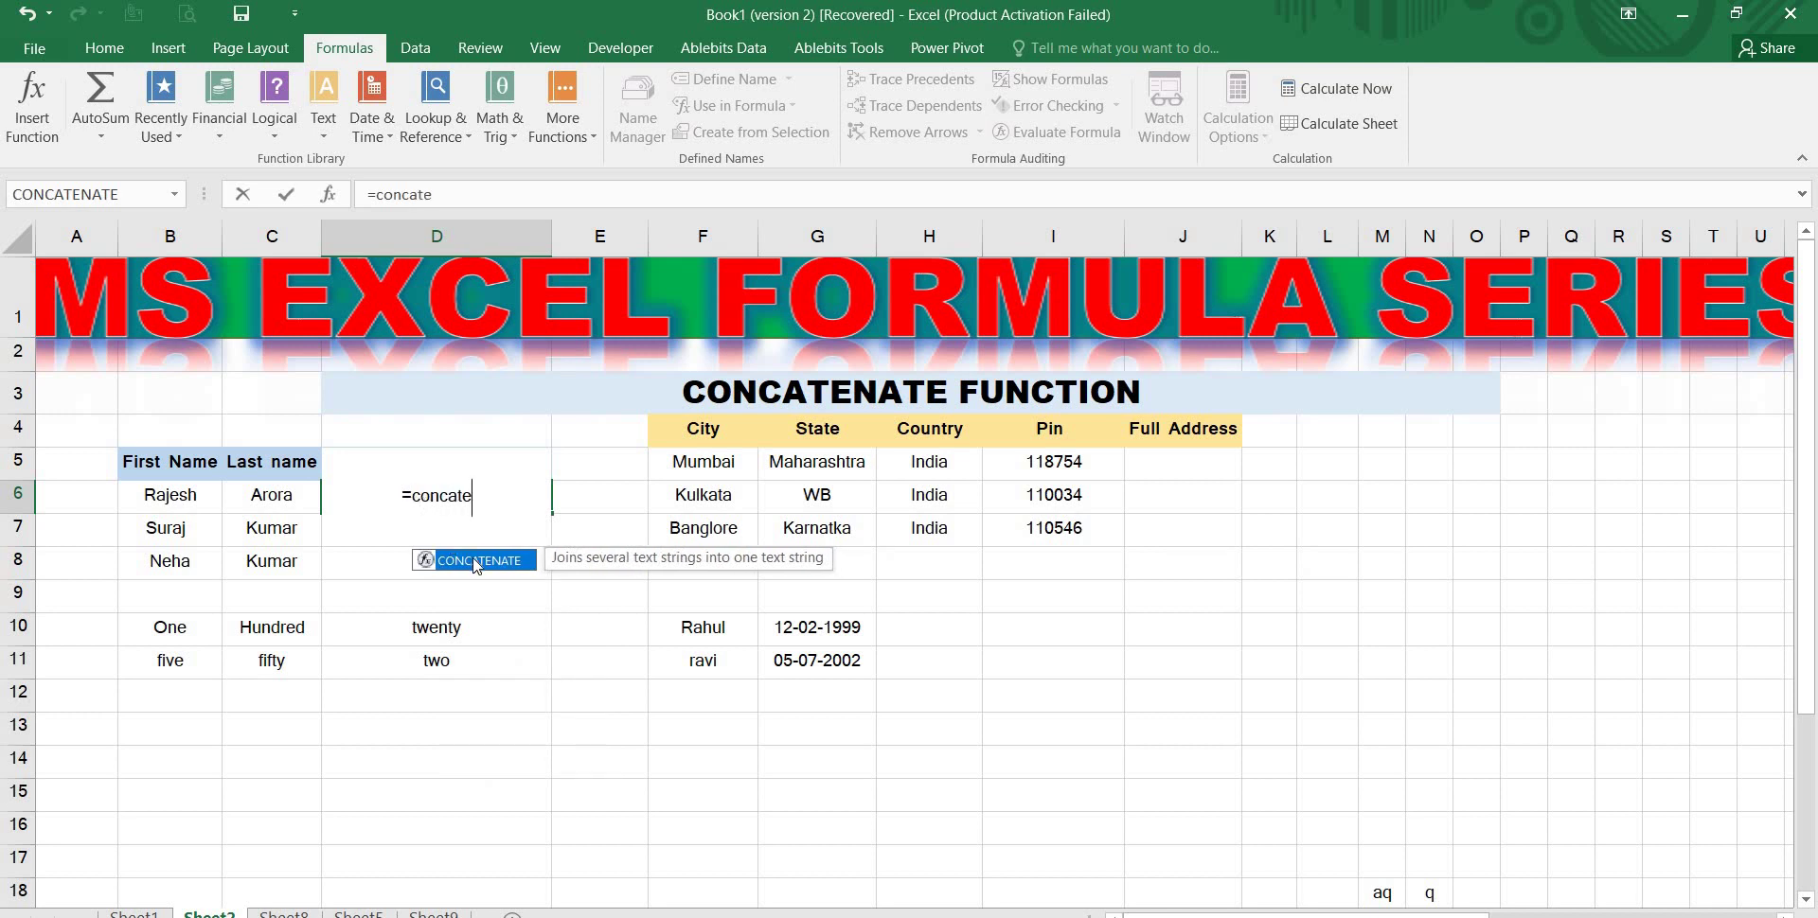
double_click(475, 562)
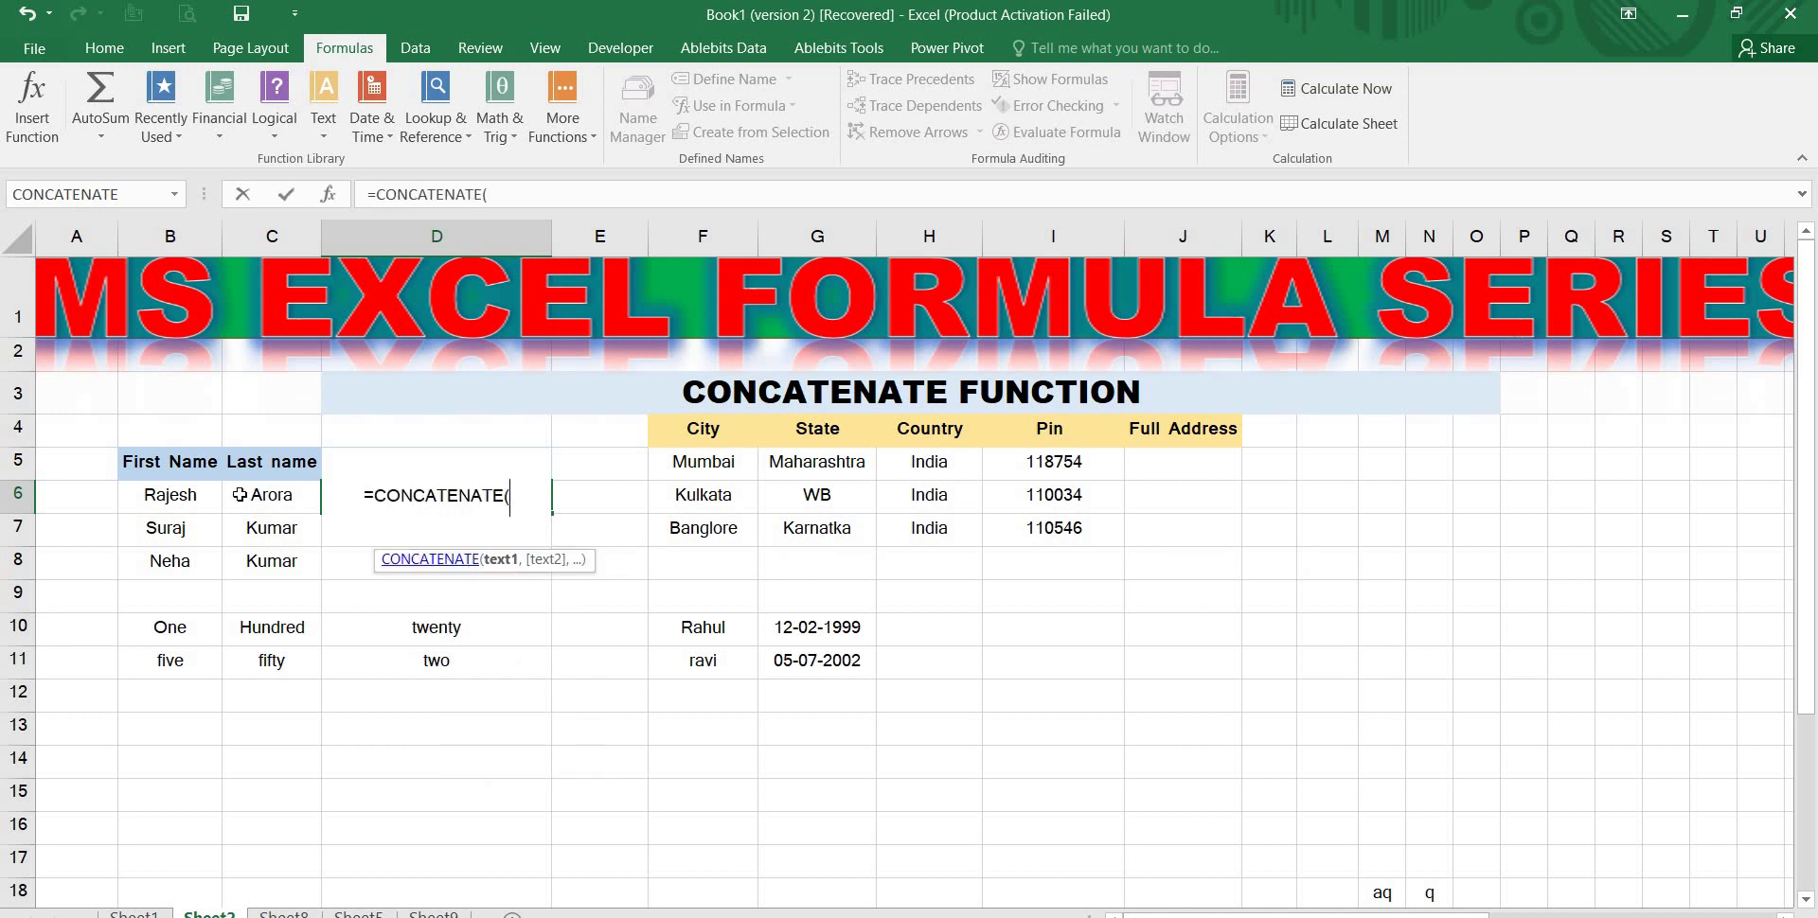
click(181, 497)
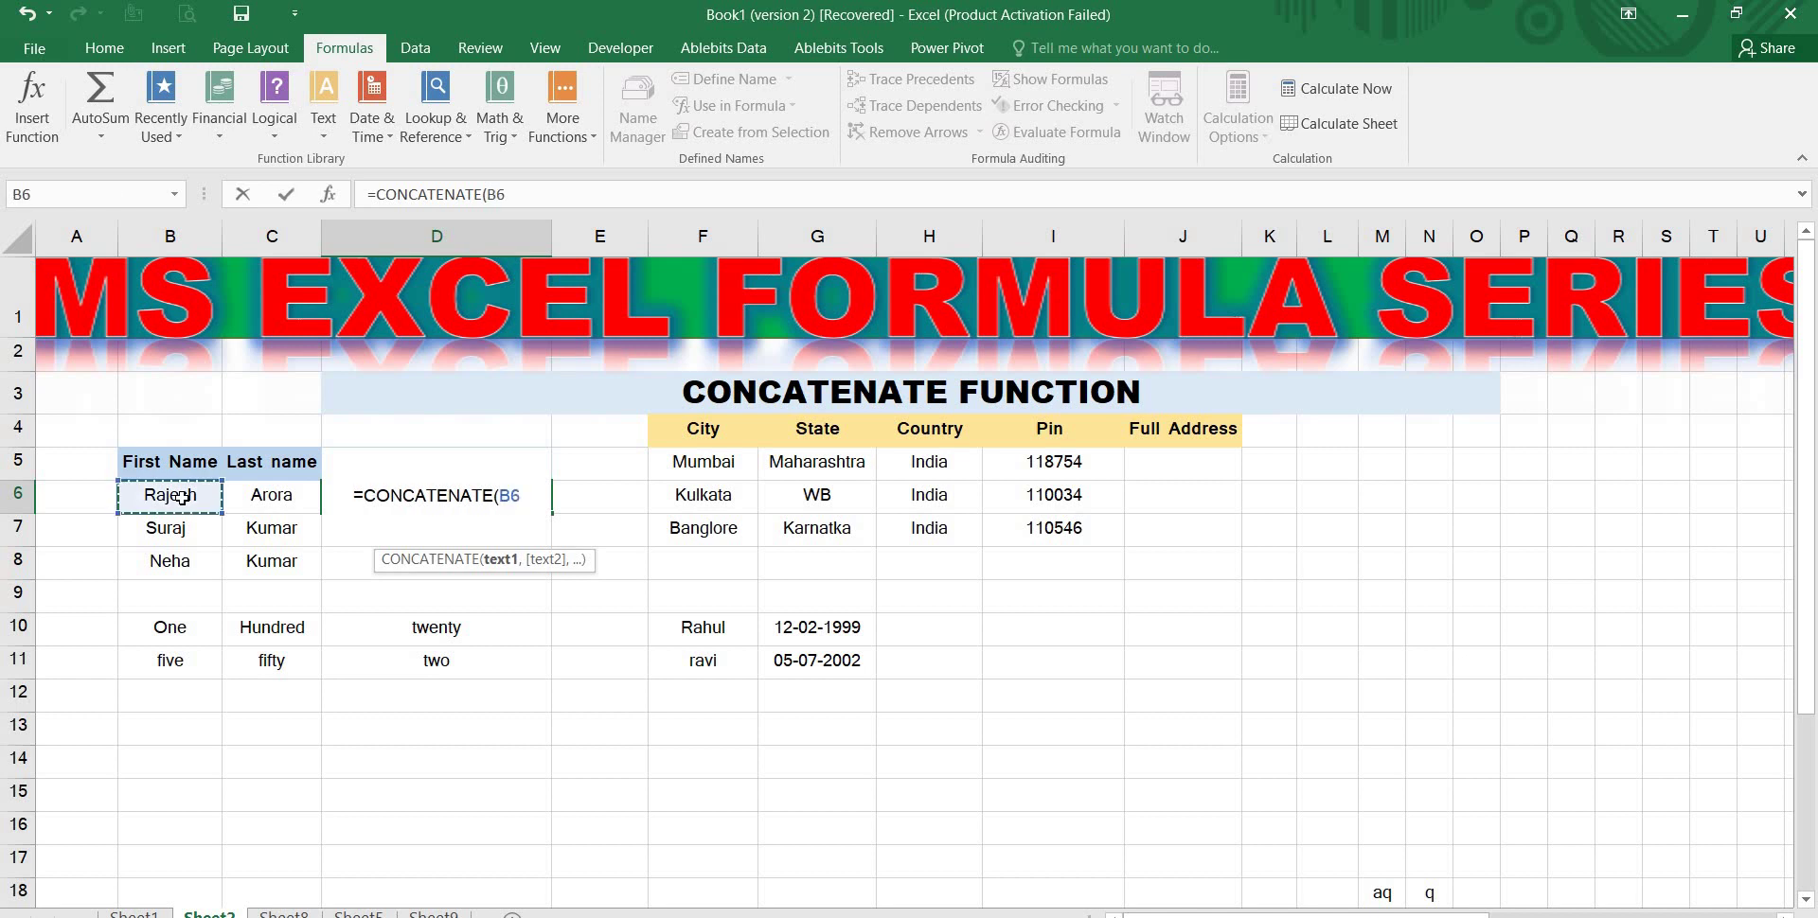
text(,)
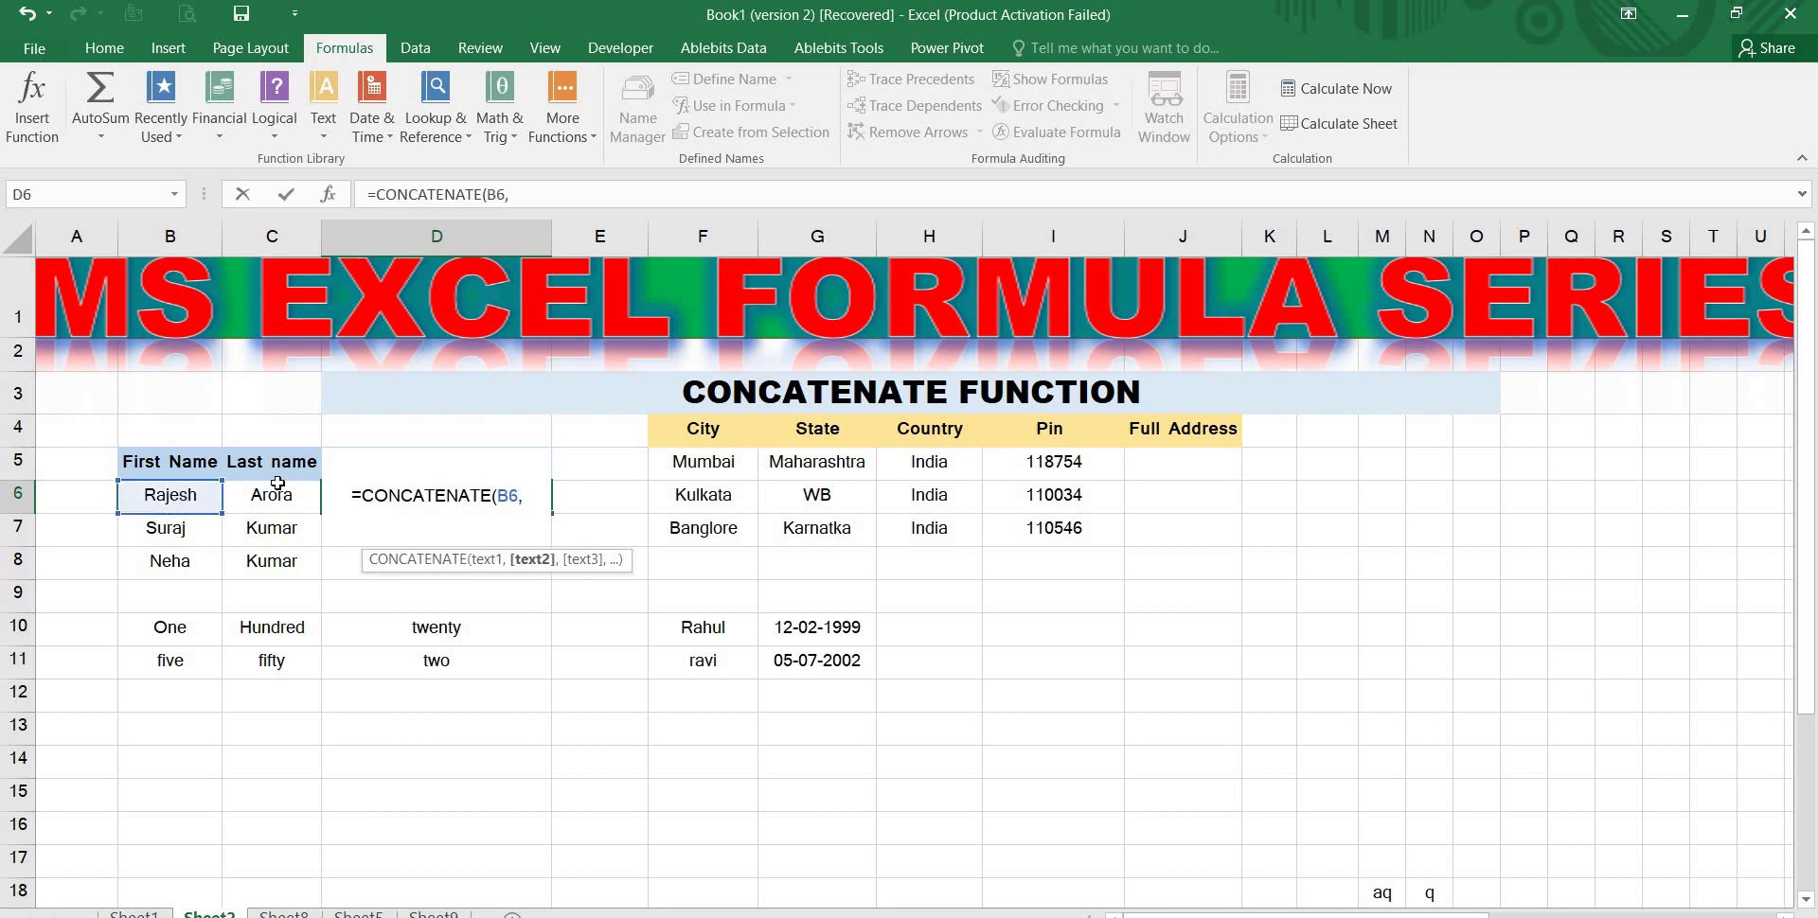
click(275, 497)
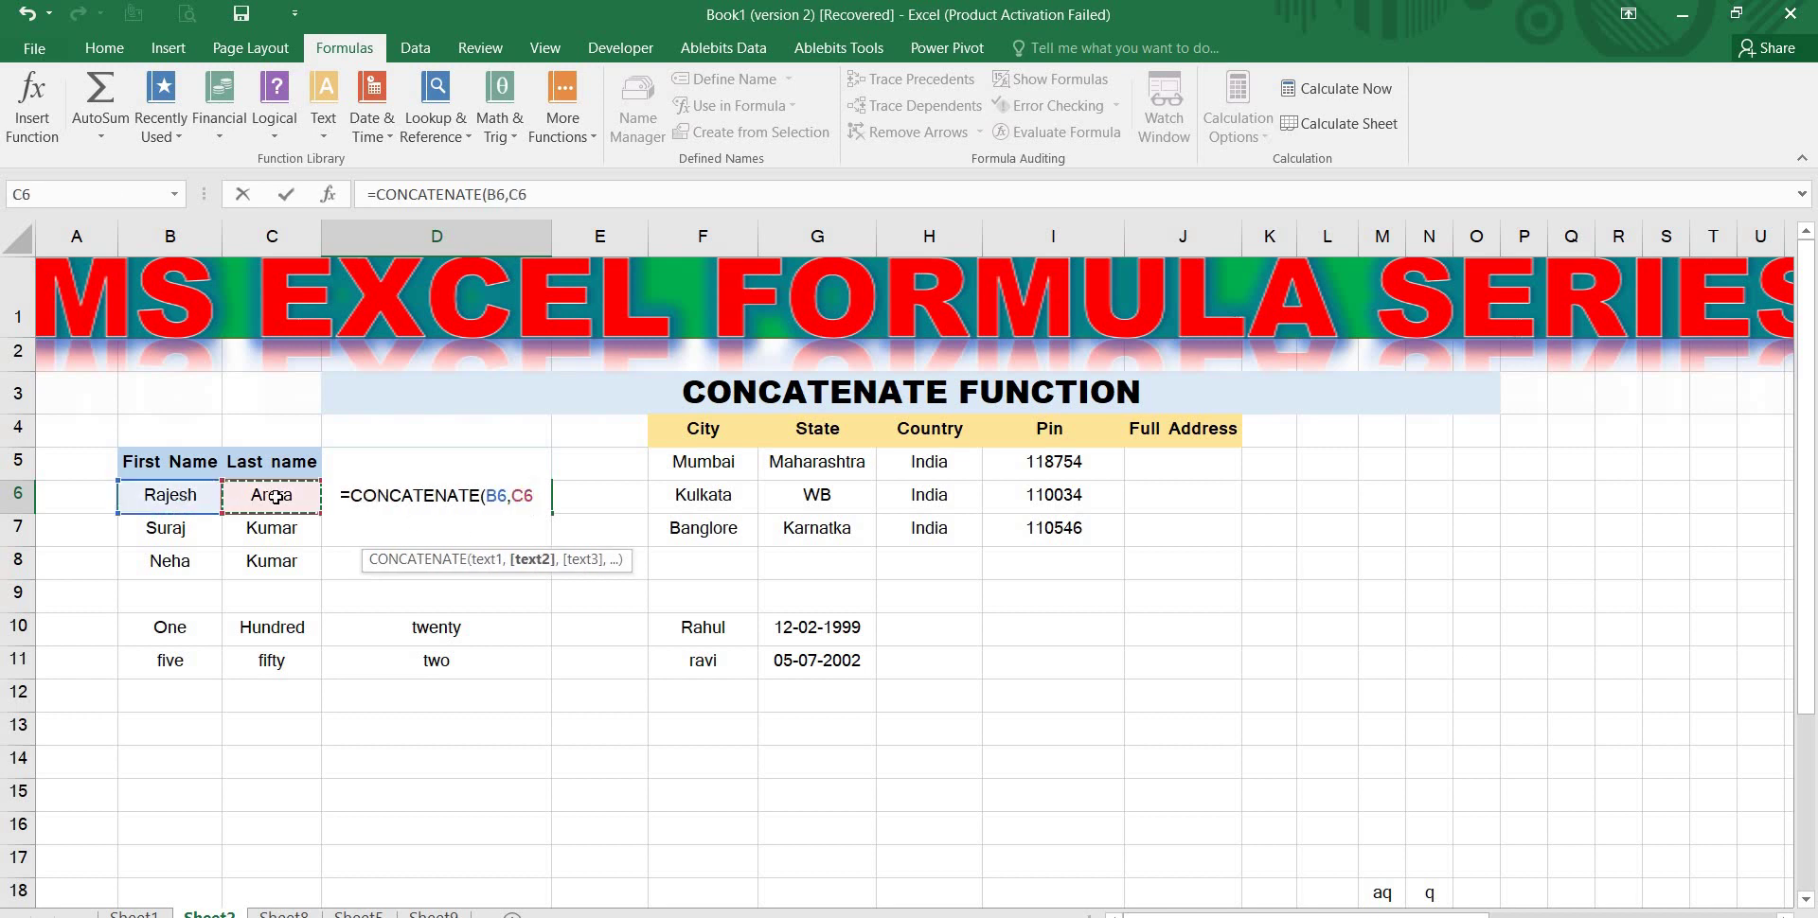
text())
key(Return)
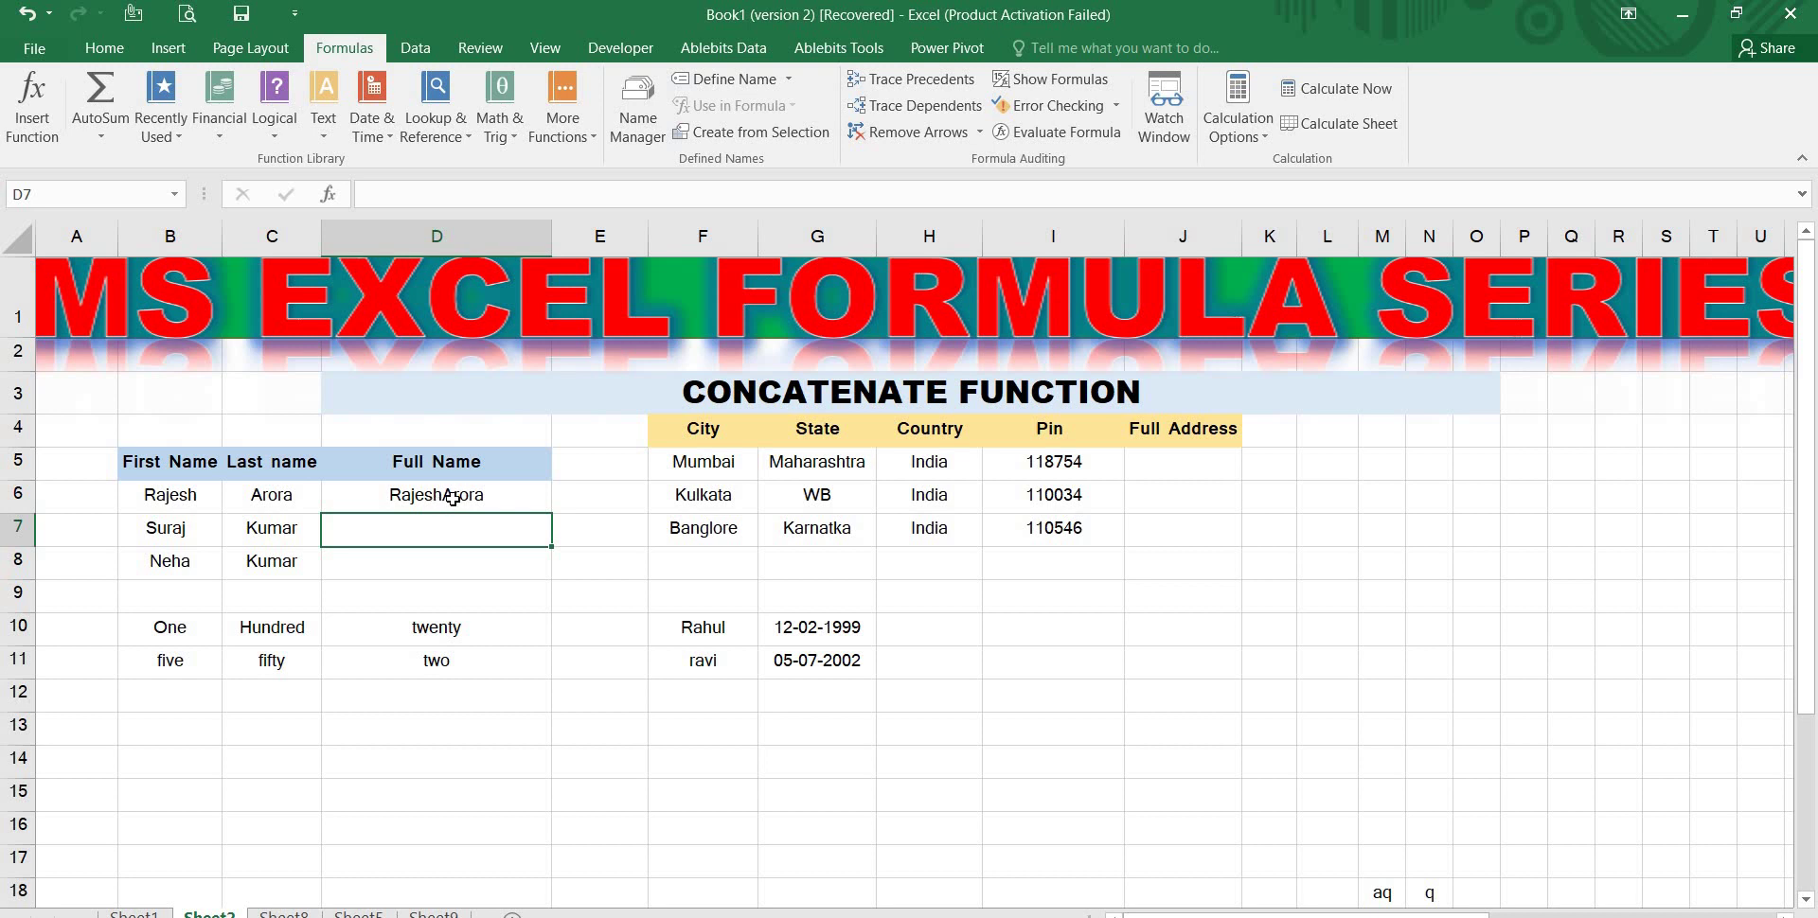
Add a space separator so D6 reads =CONCATENATE(B6," ",C6)
click(454, 497)
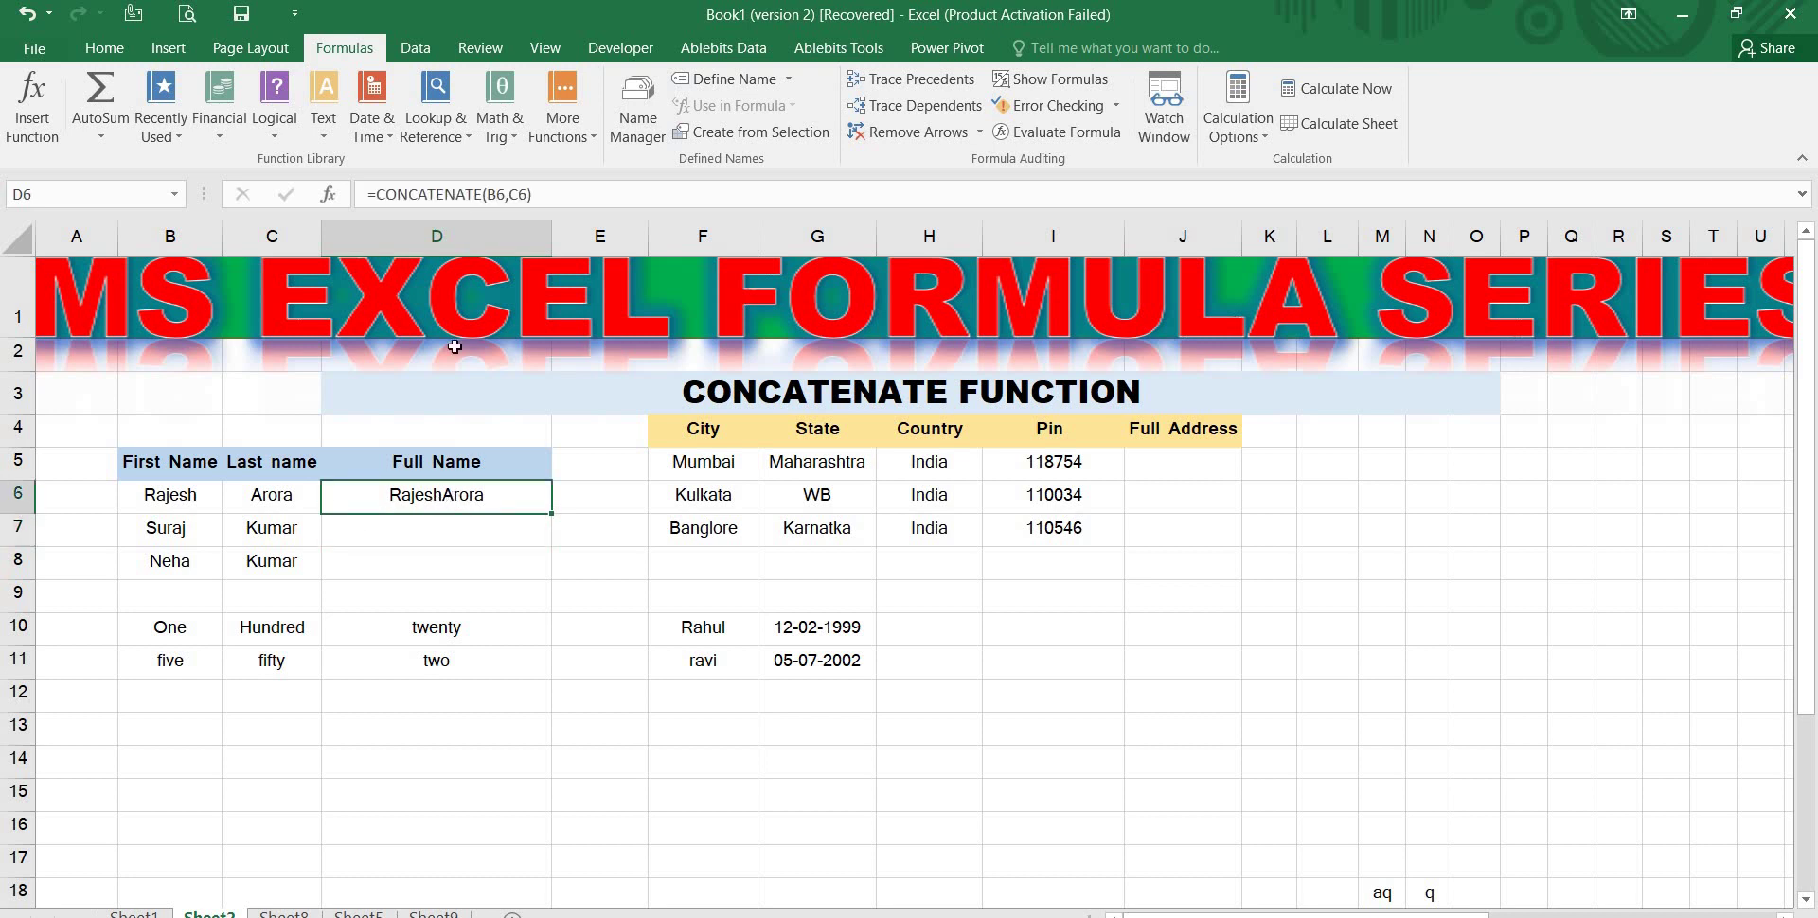
click(510, 194)
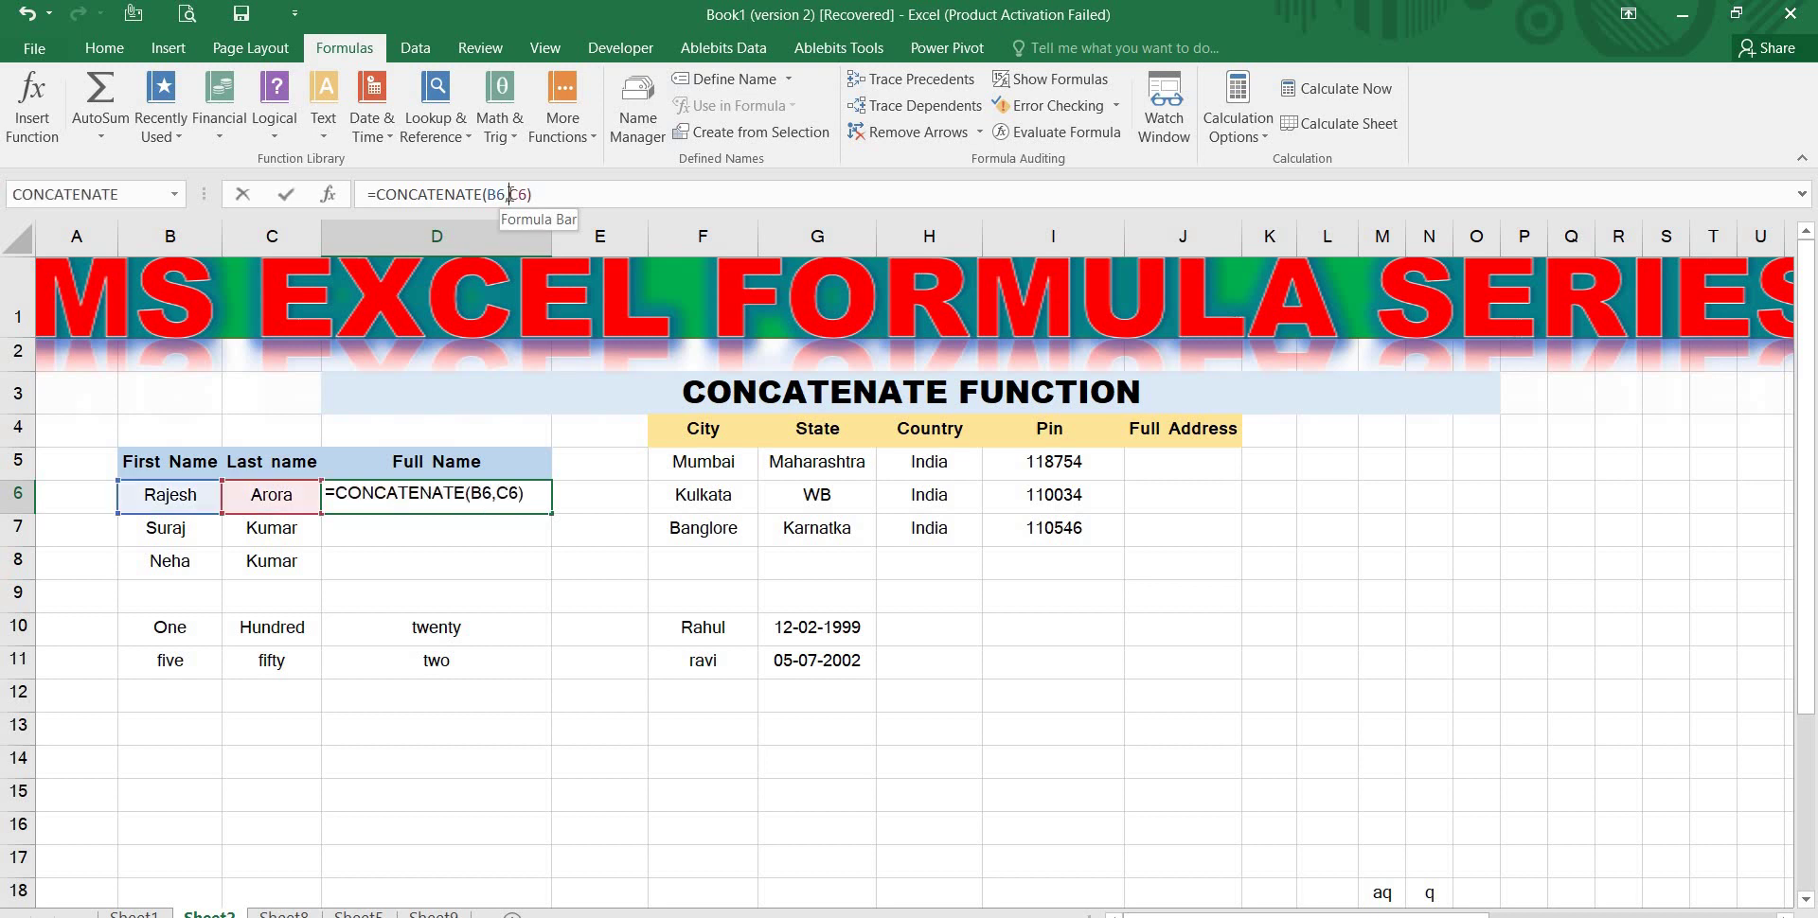
text(")
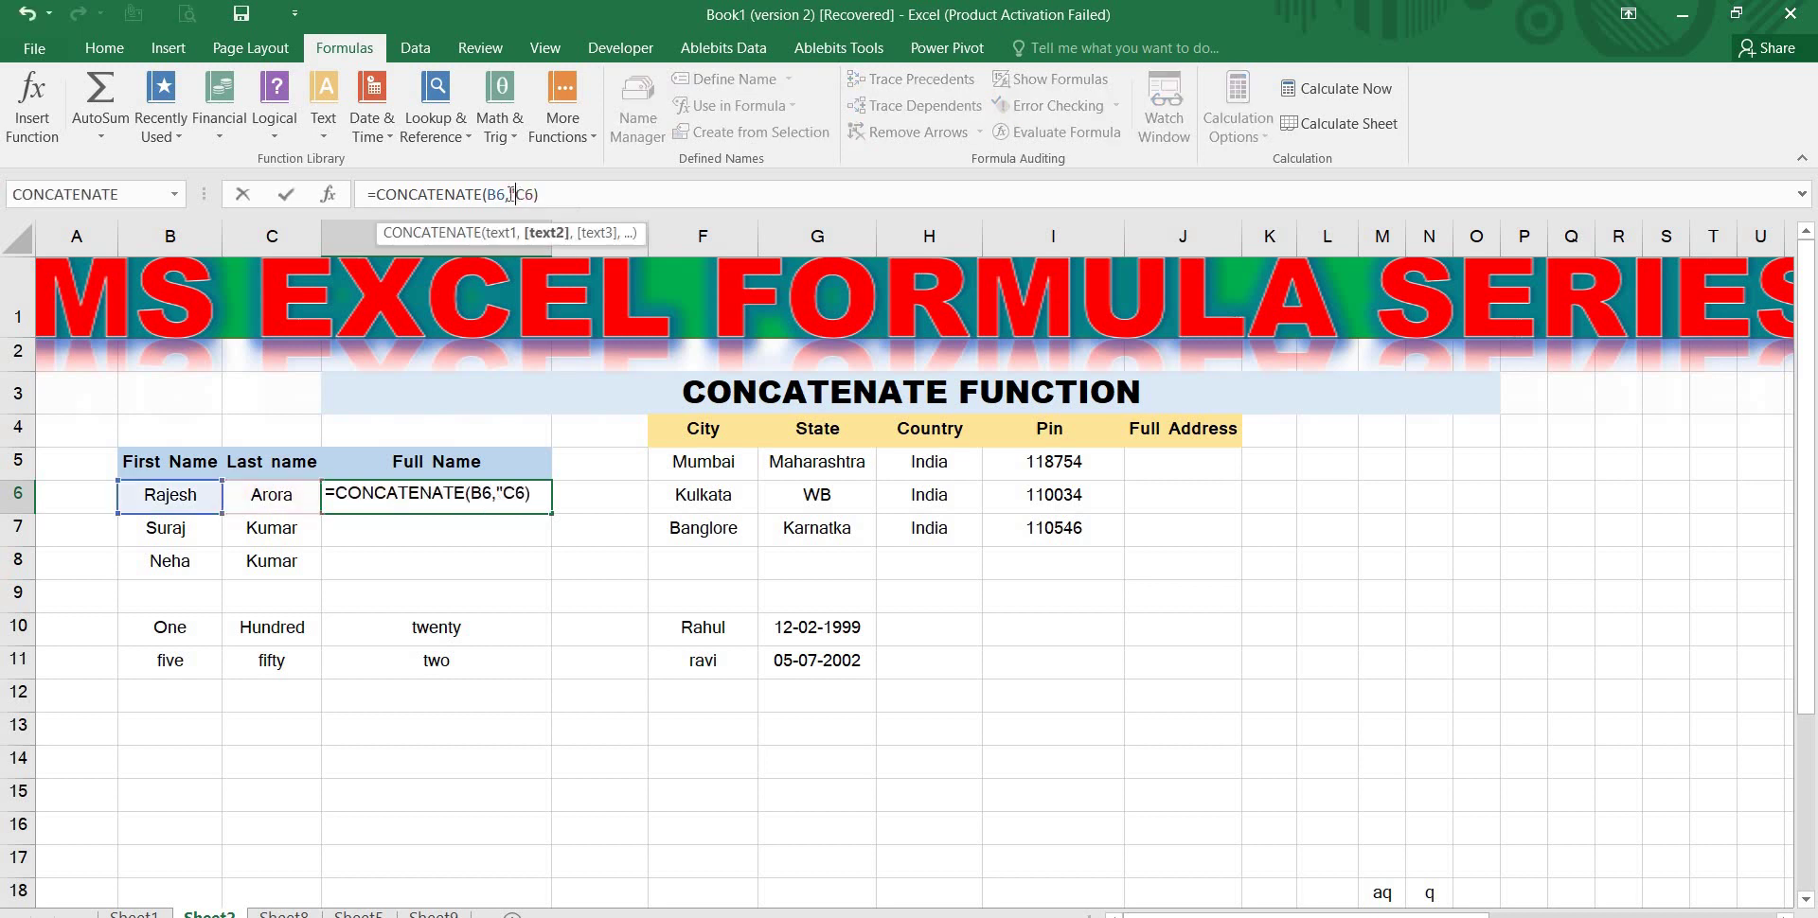
text( ")
text(,)
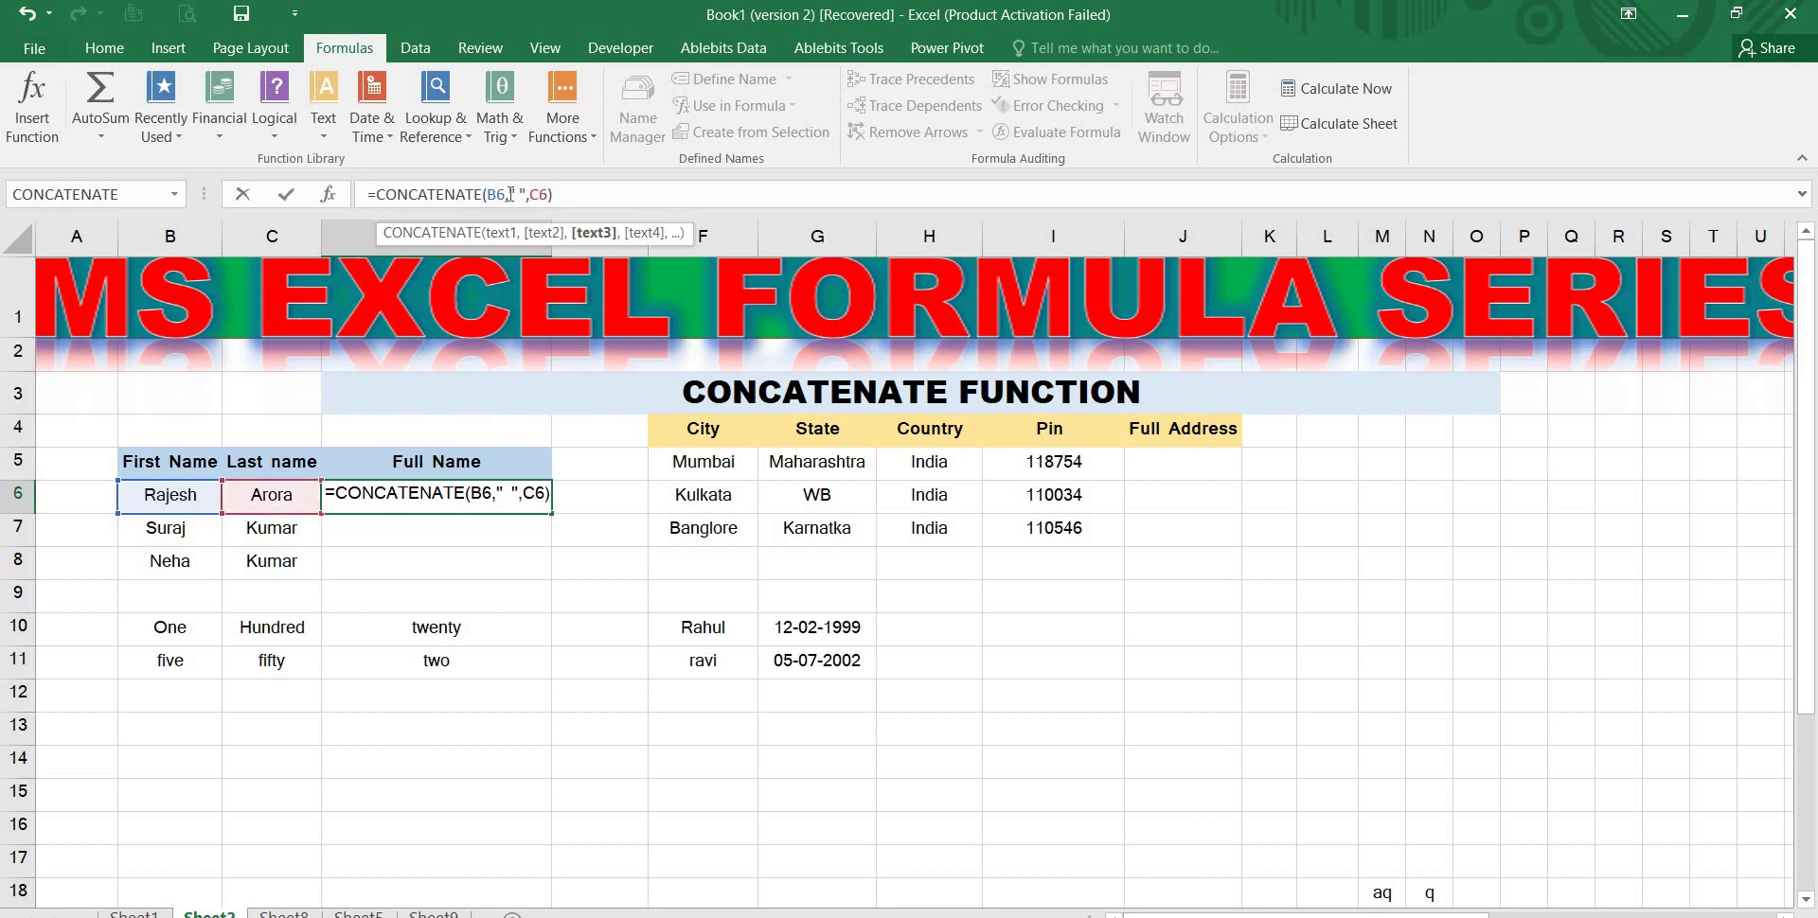
key(Return)
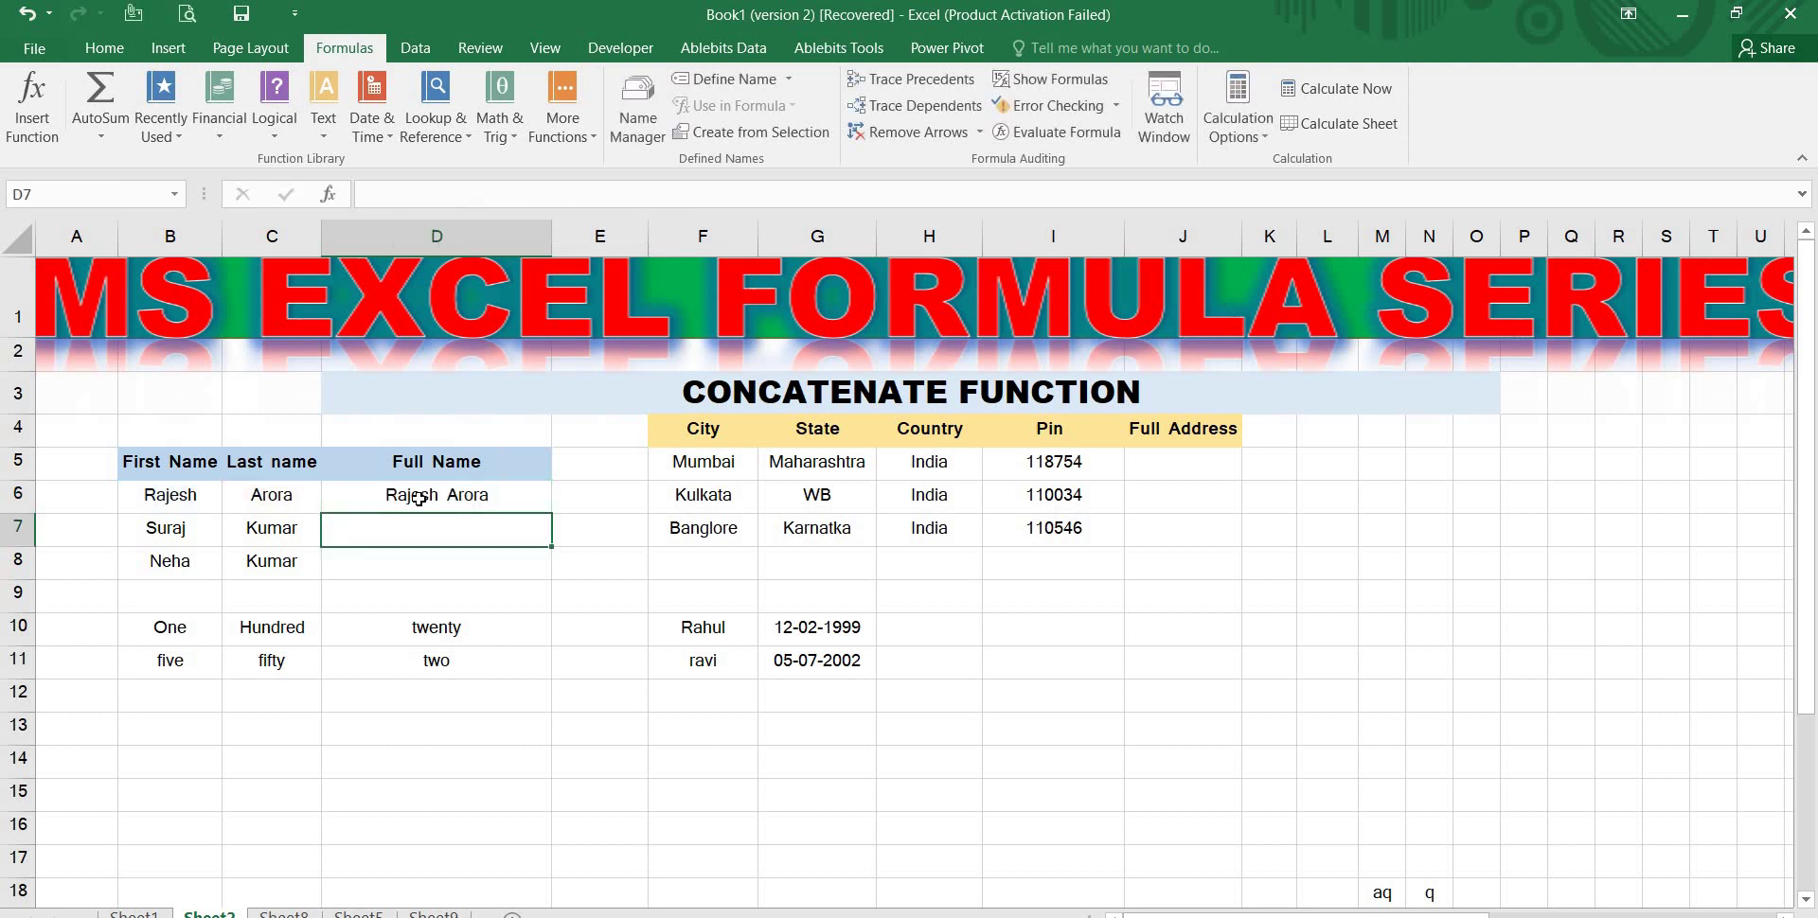
Fill the Full Name formula down to D8 and check the joined names
click(485, 500)
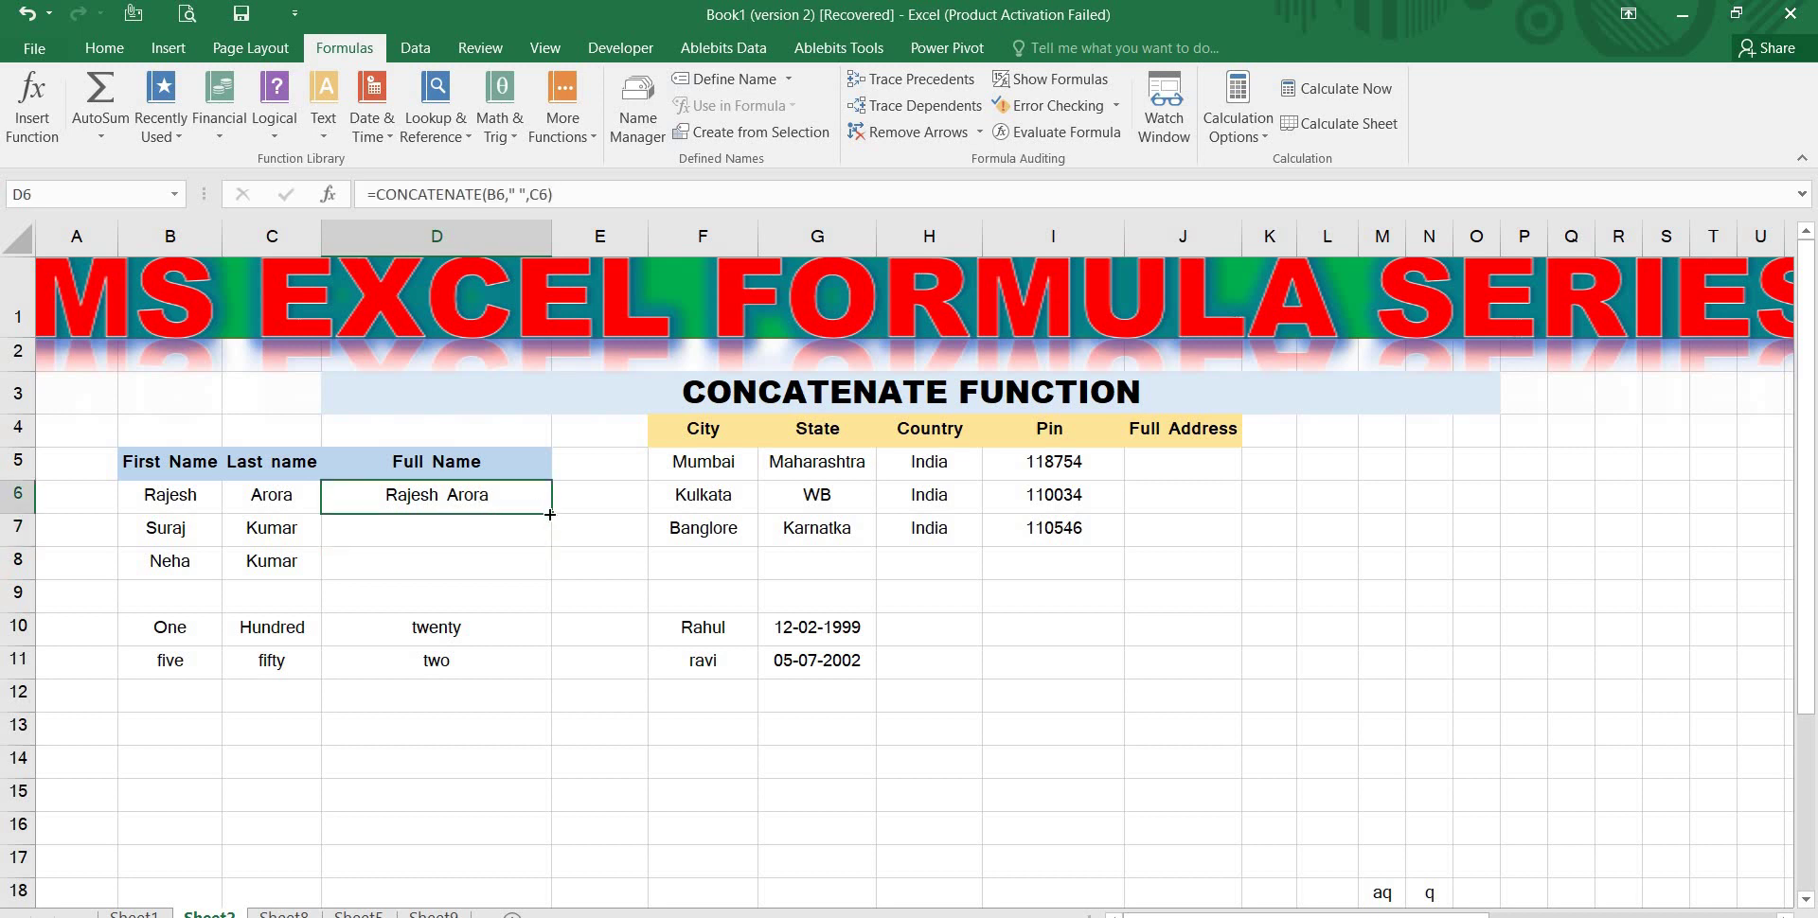
drag(550, 514, 550, 573)
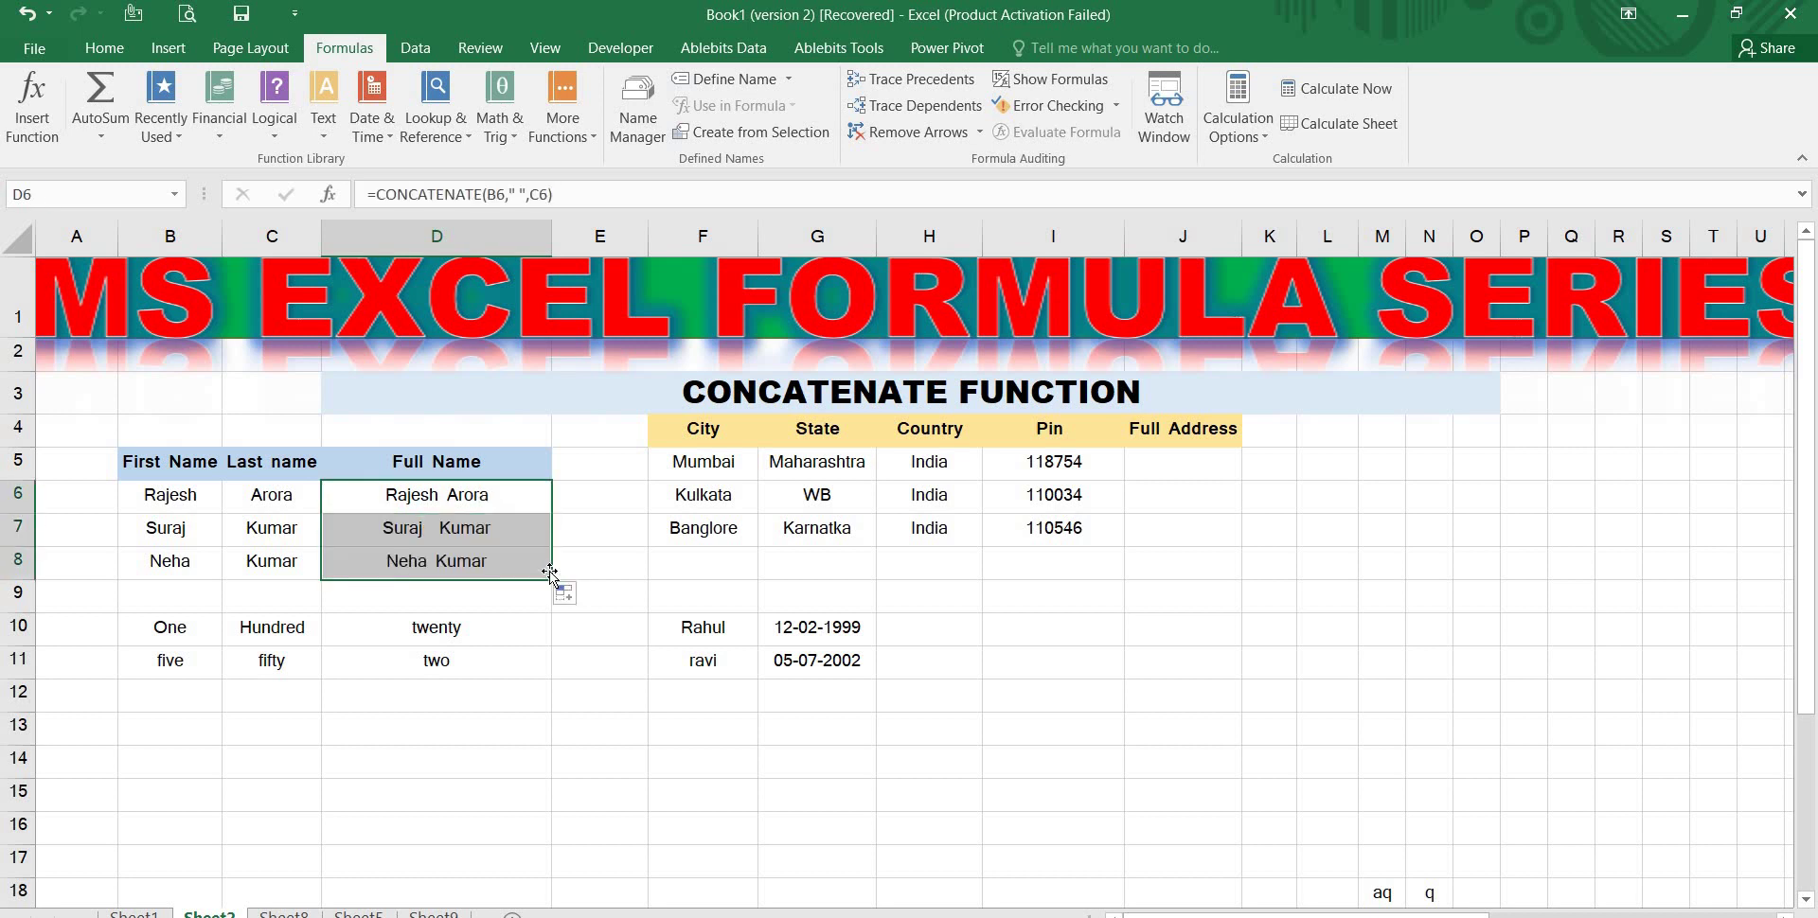
click(464, 523)
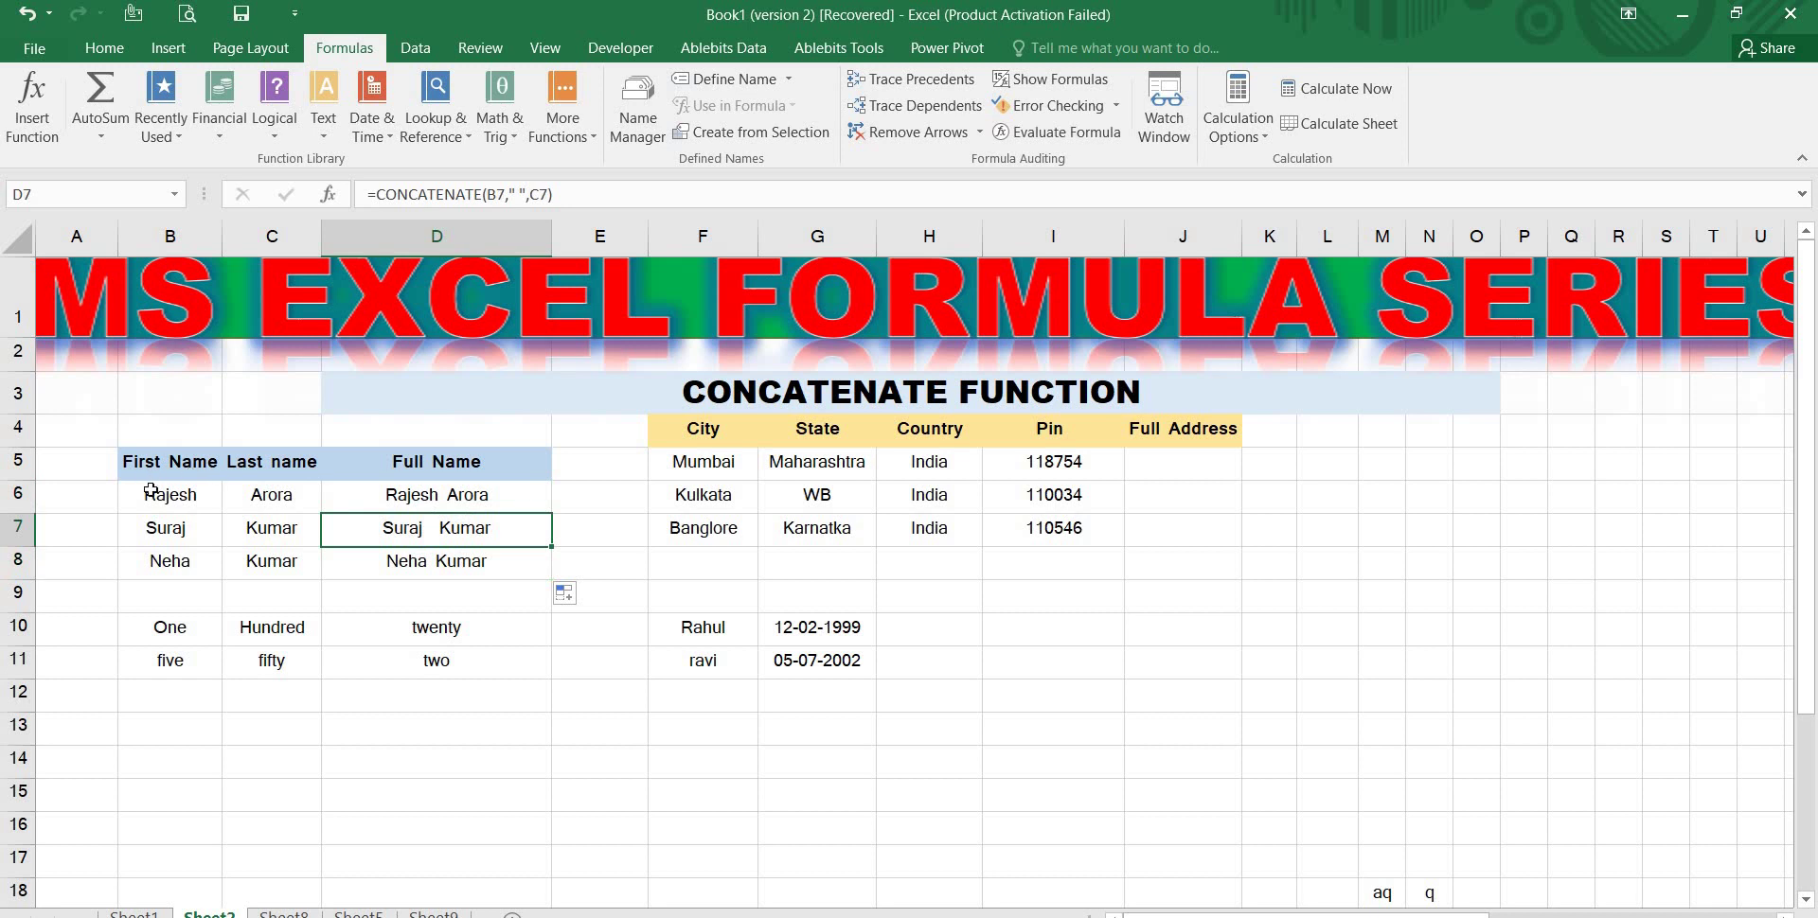
drag(151, 490, 342, 567)
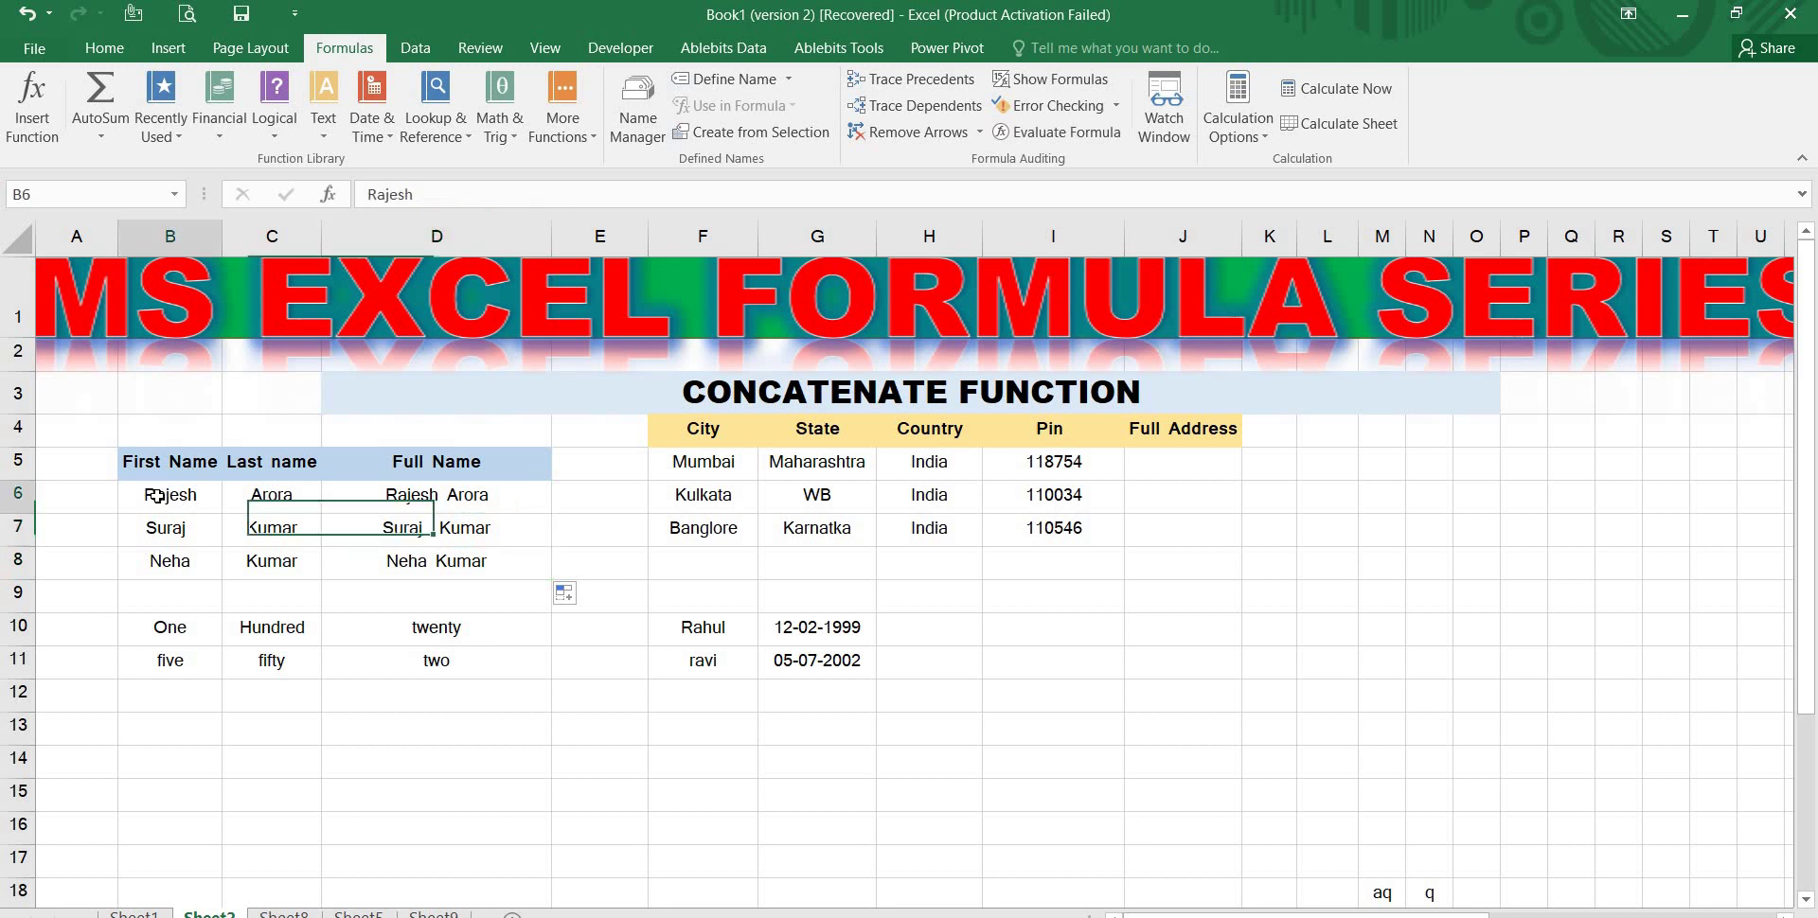
click(341, 566)
click(1183, 630)
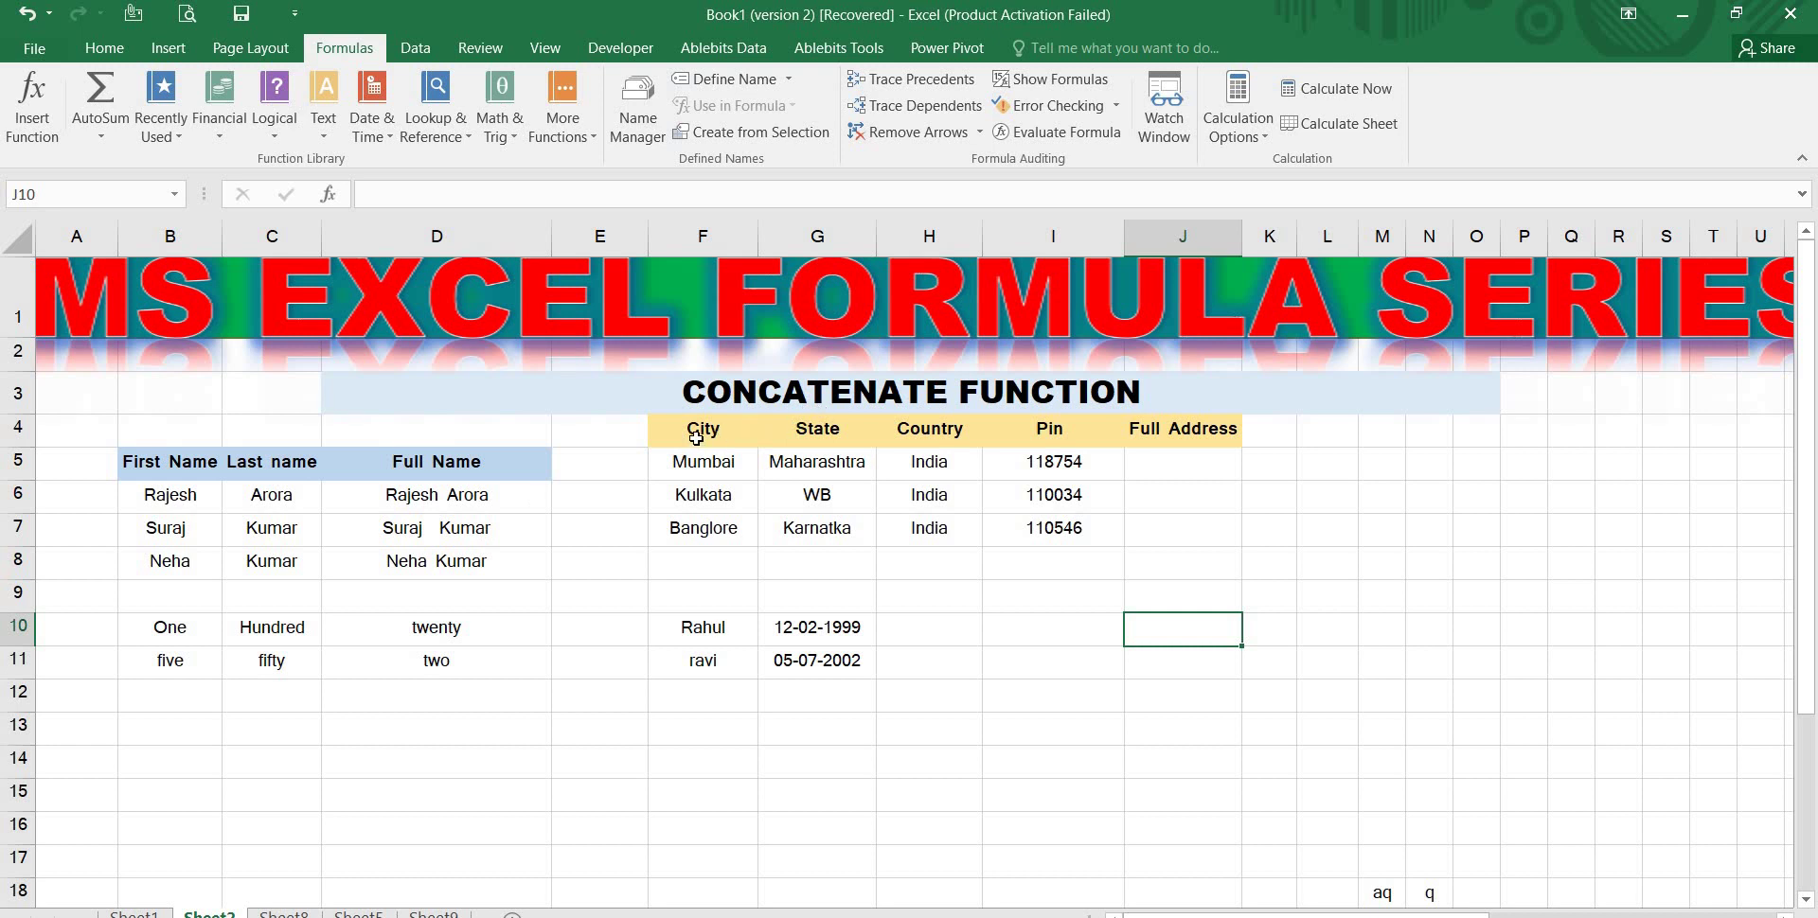
Review the Mumbai address row and start a CONCATENATE formula in J5
drag(695, 438, 1051, 461)
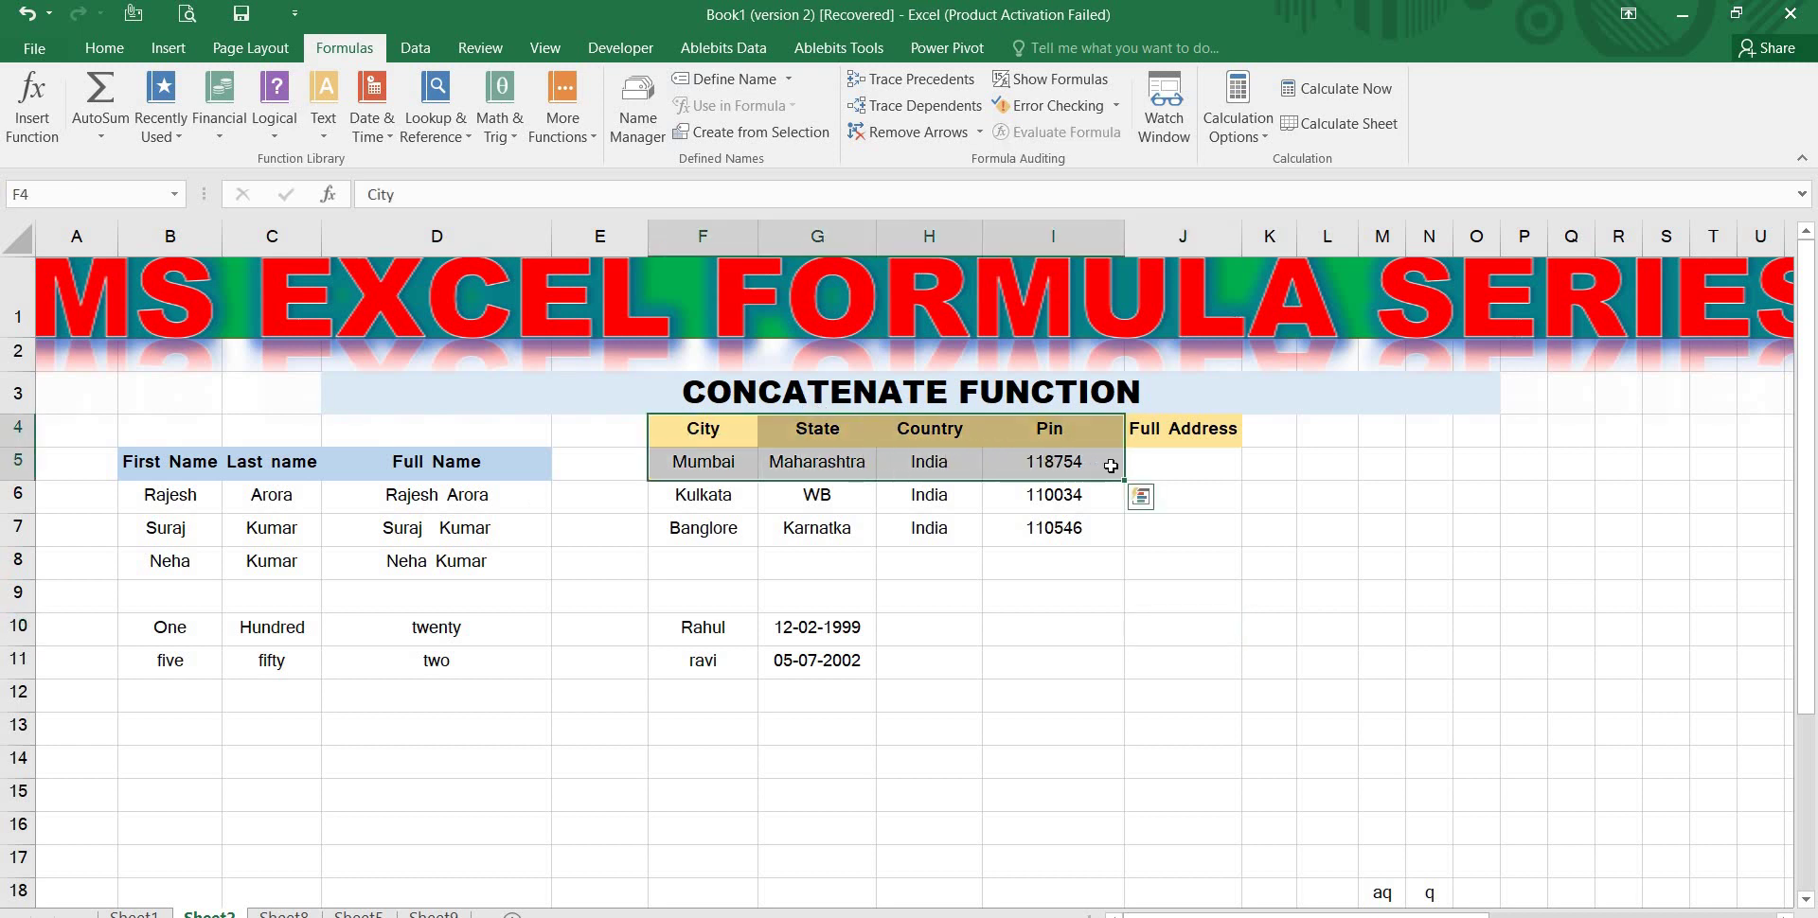
click(1190, 462)
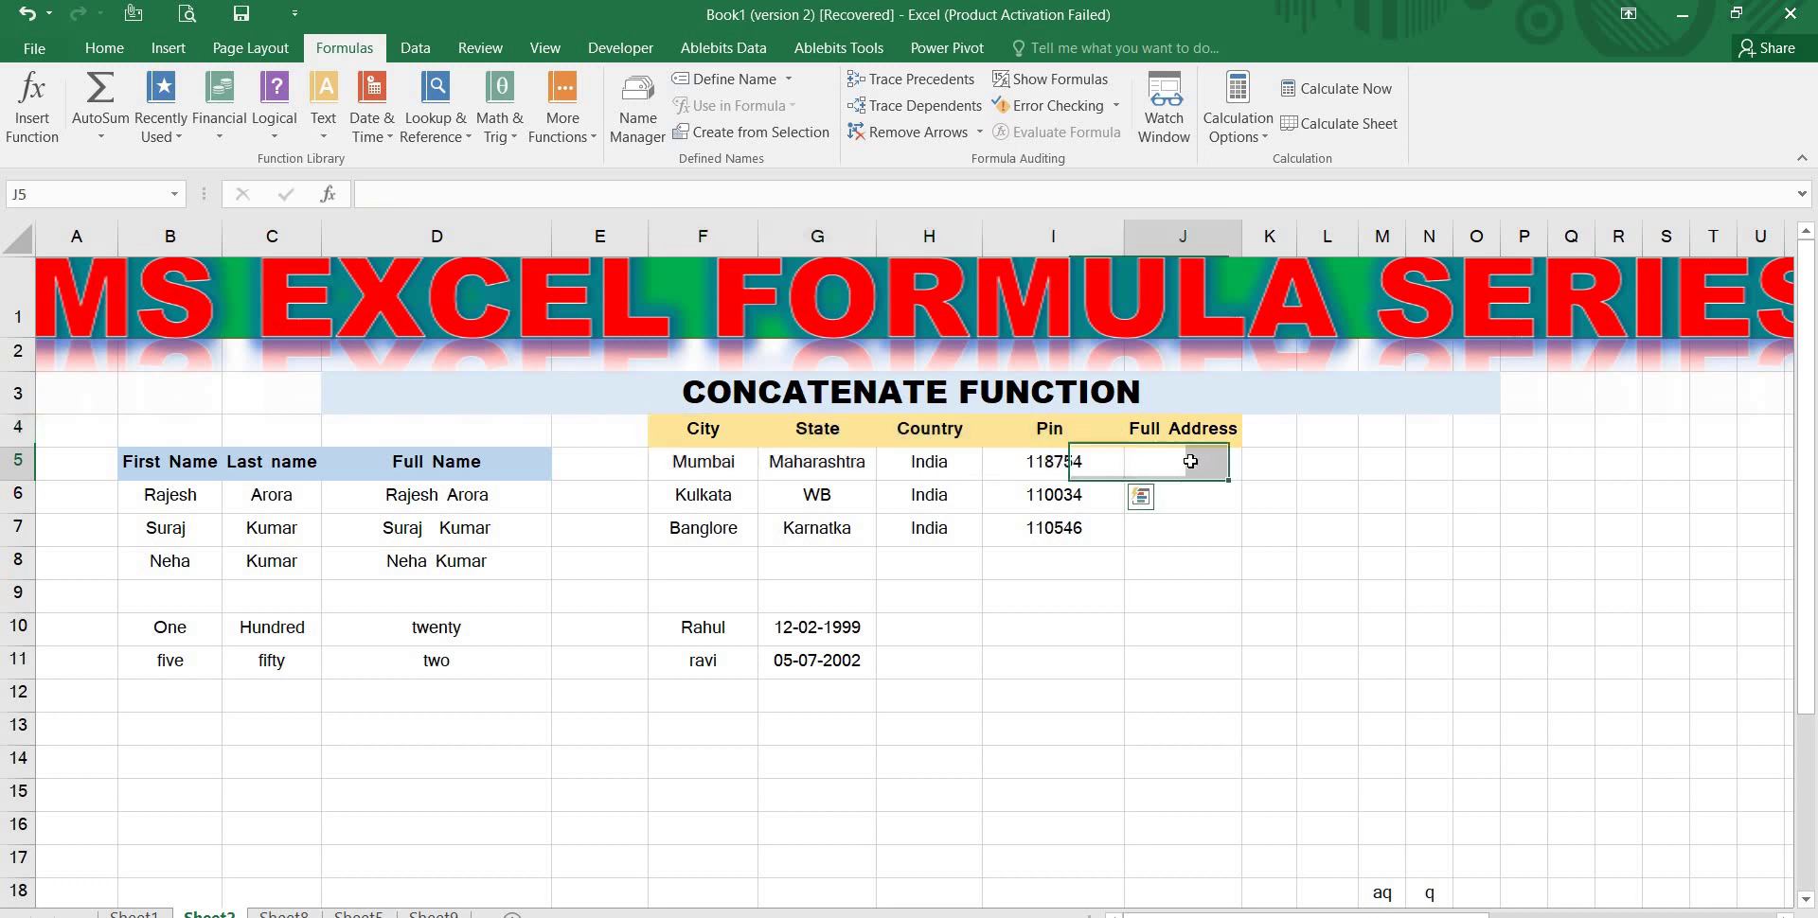
key(ctrl+z)
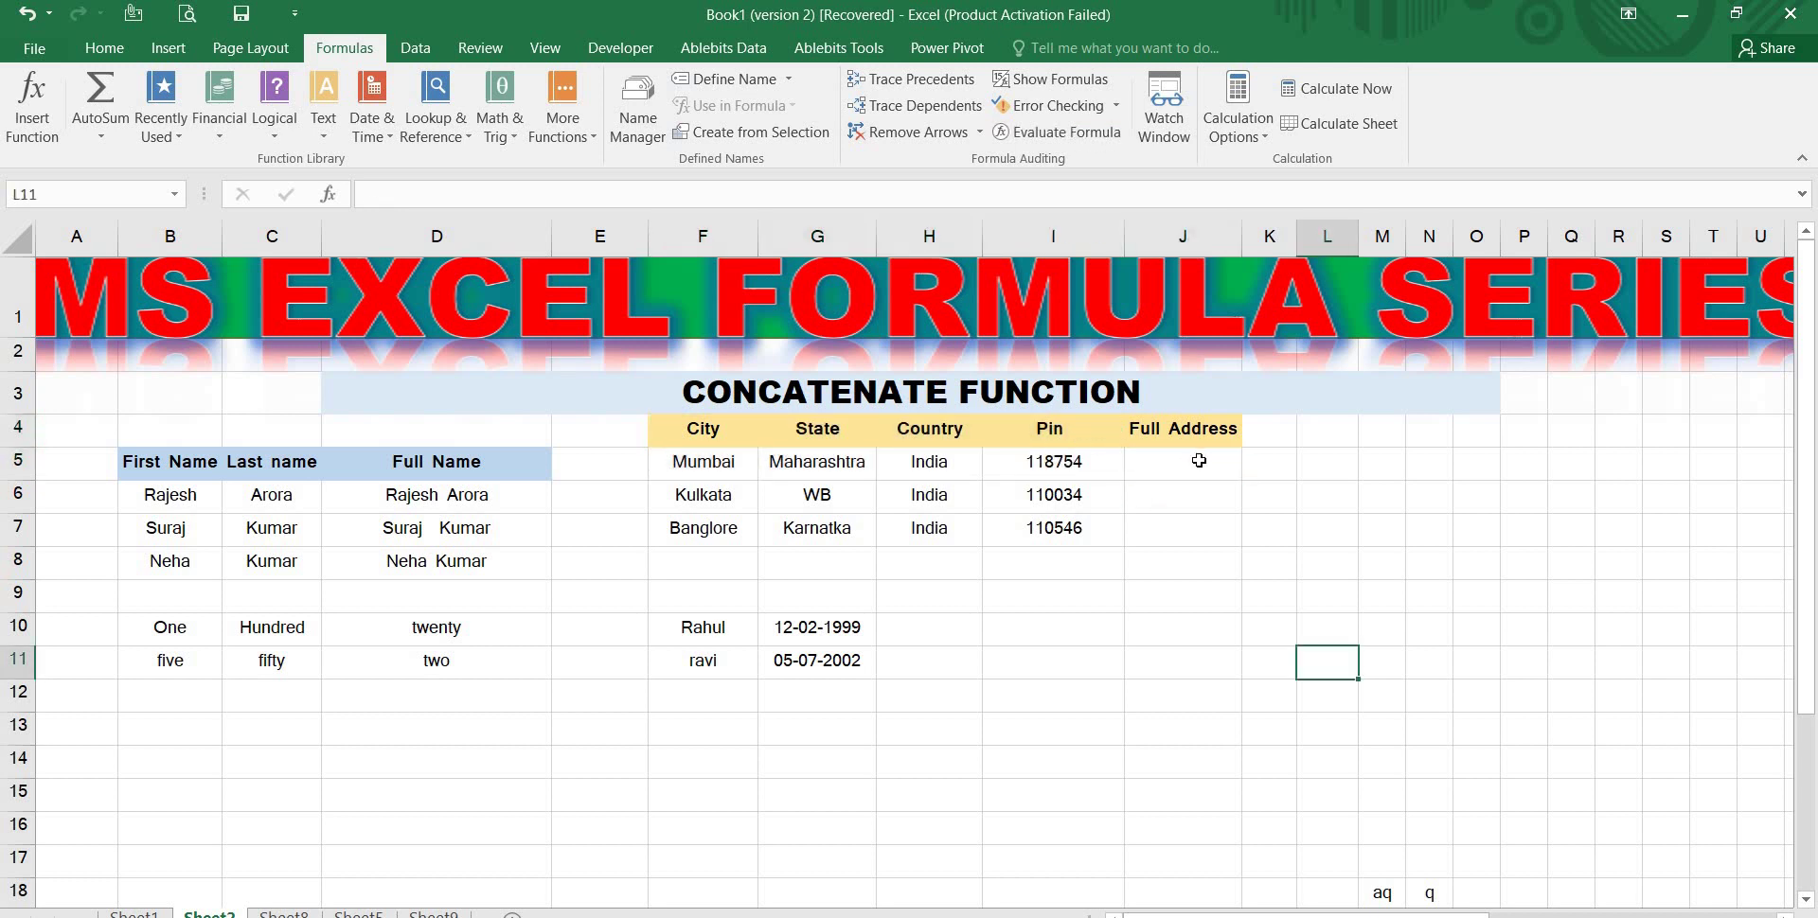
click(1199, 461)
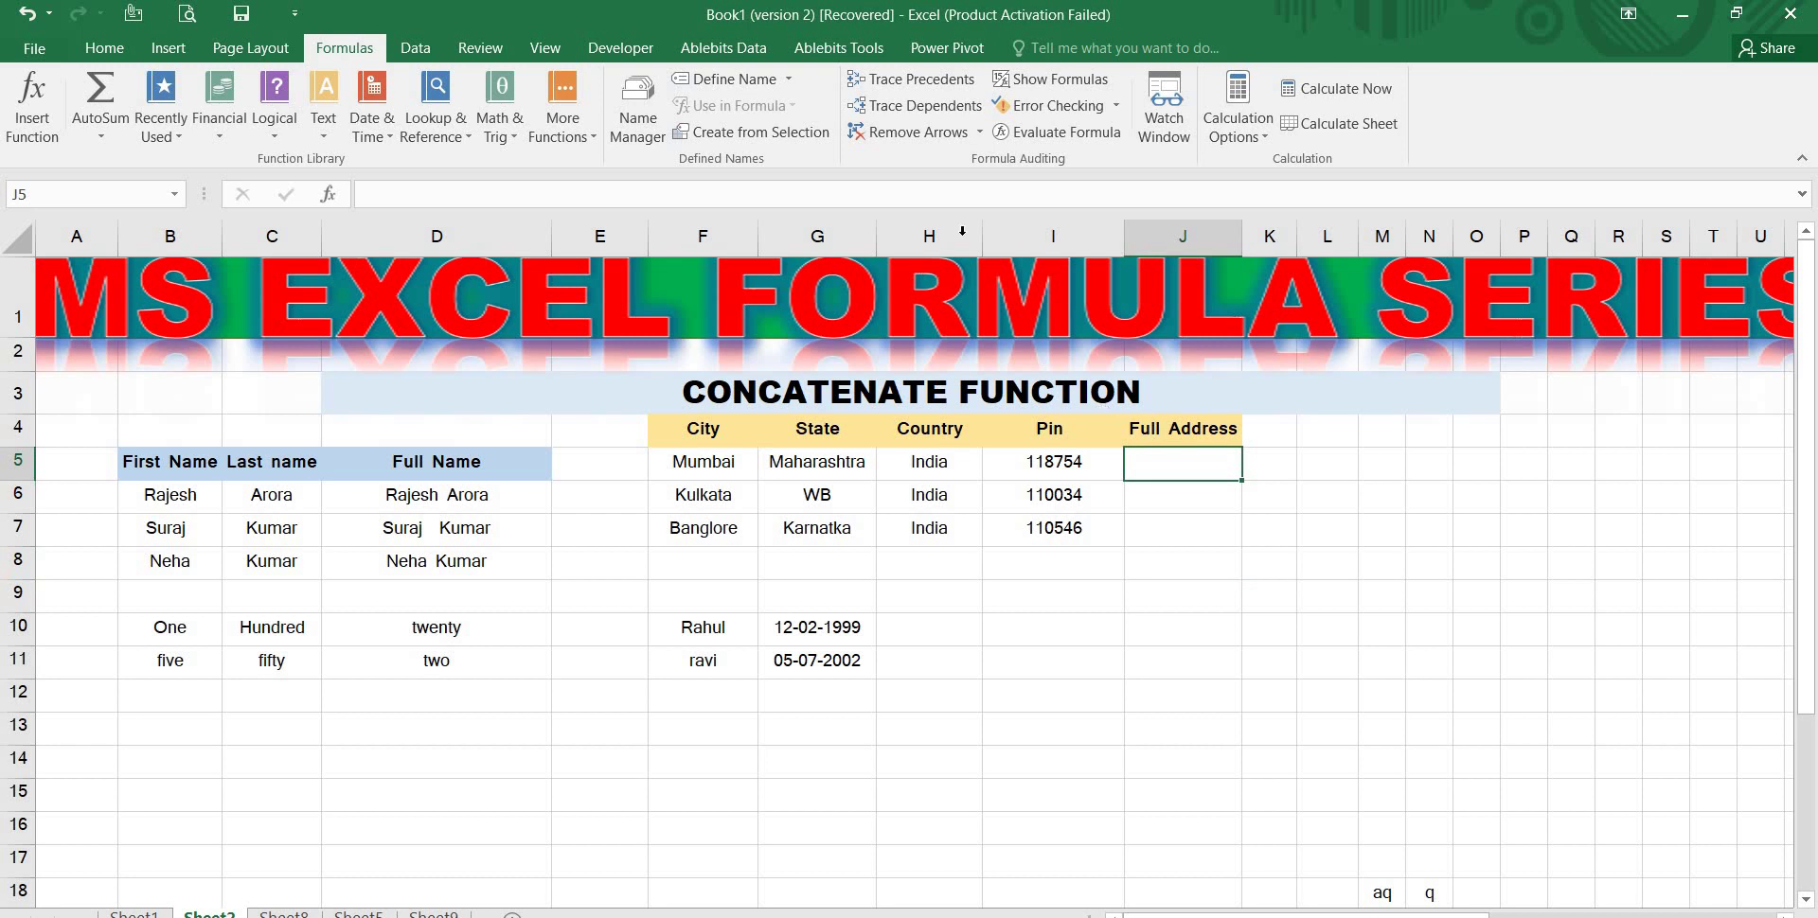
text(=)
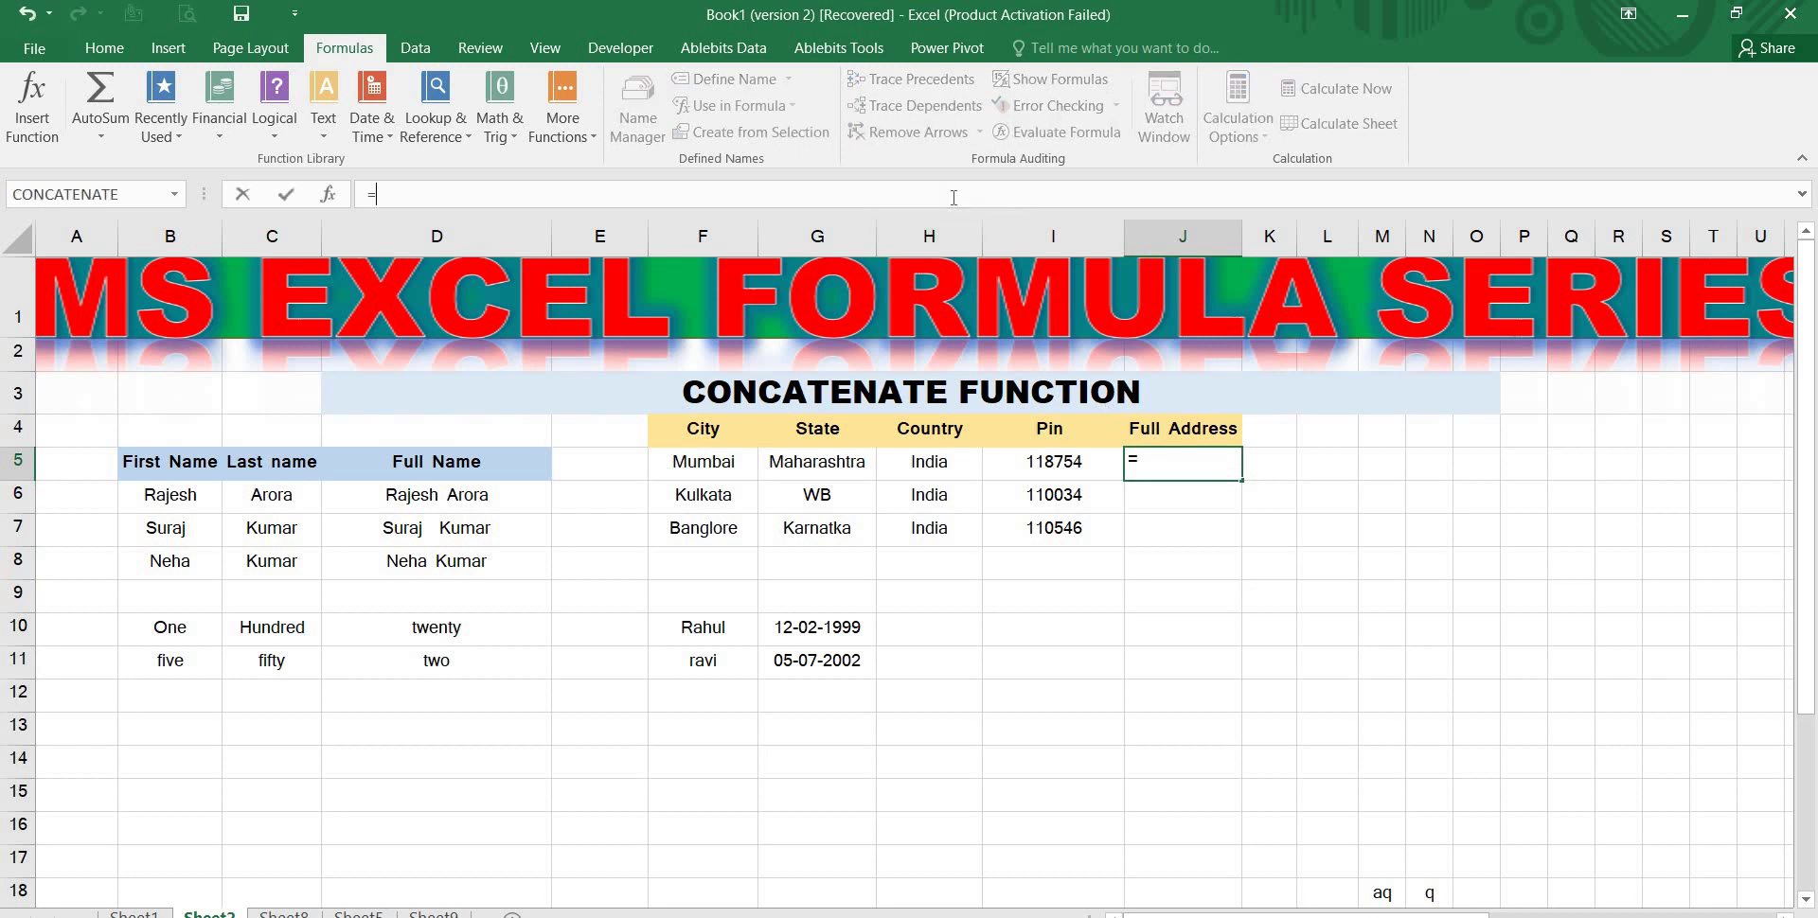
text(con)
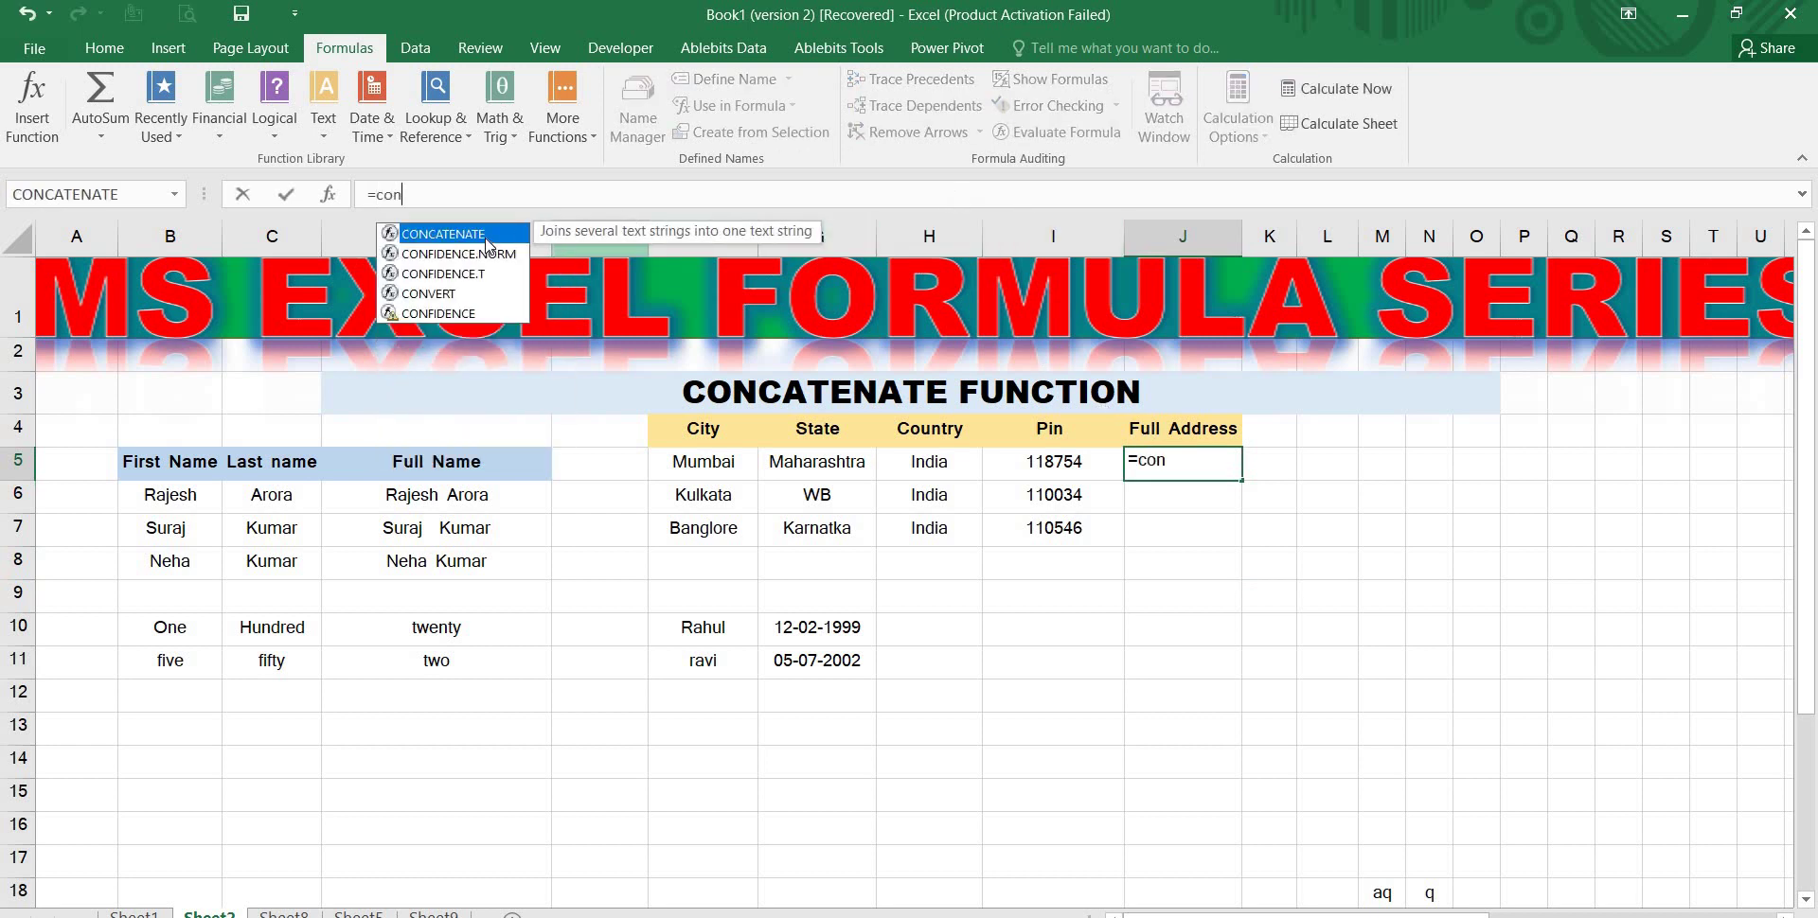
double_click(486, 236)
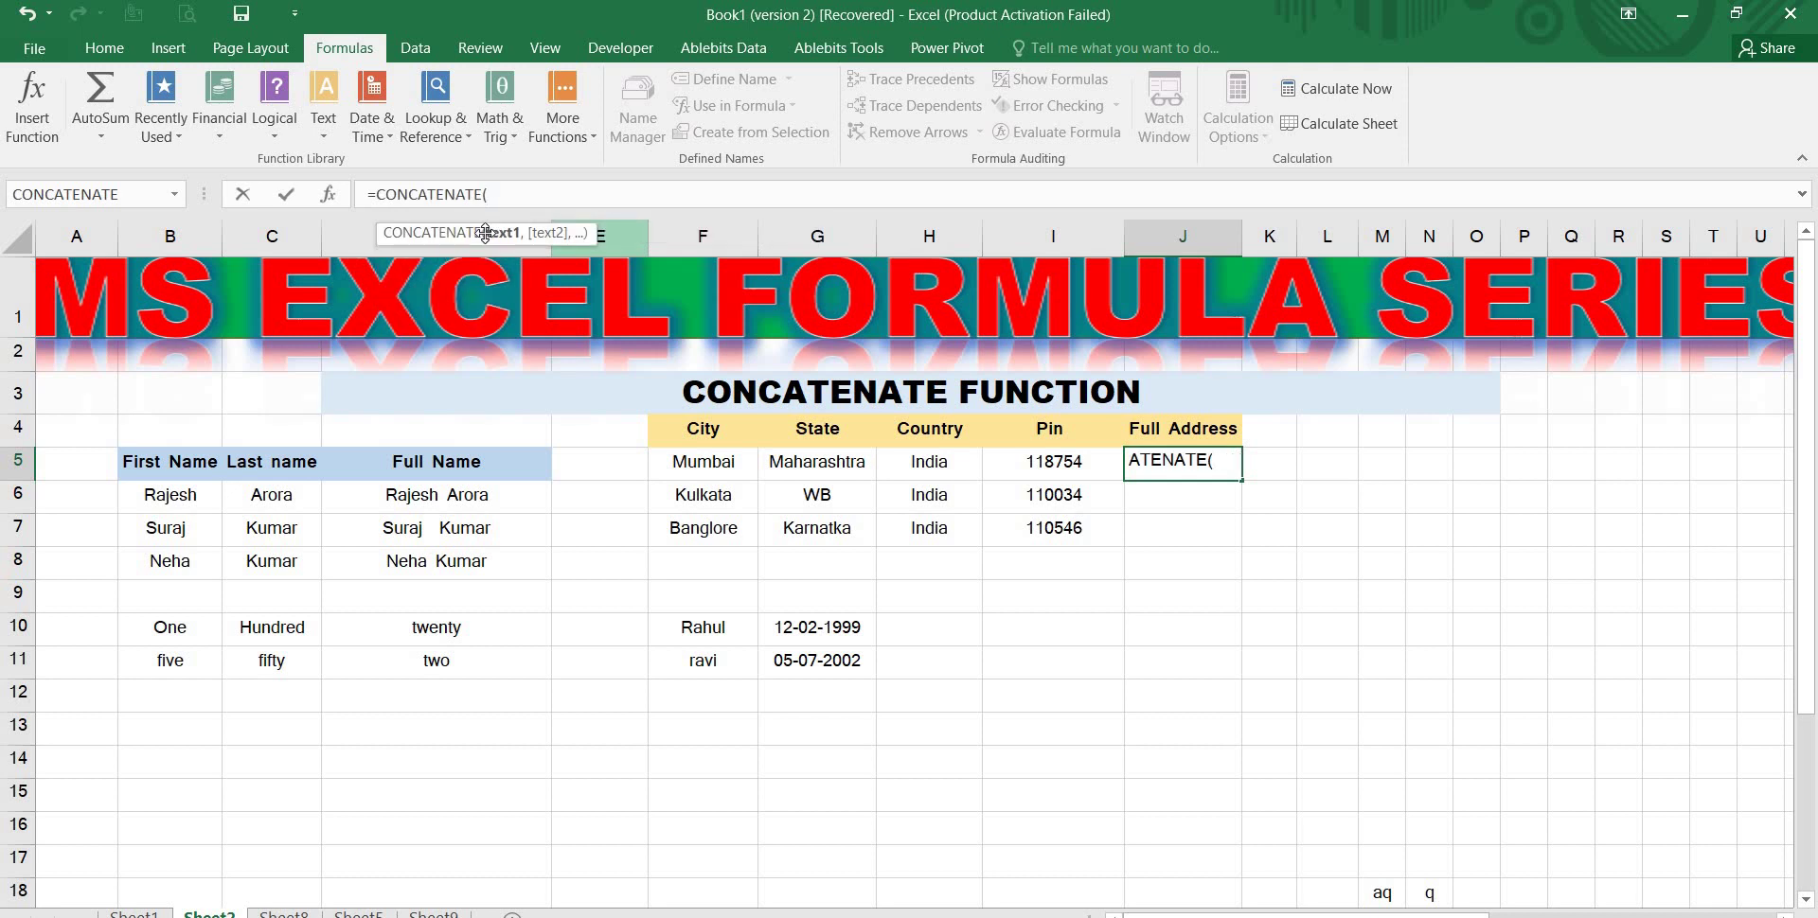
Join F5, G5, H5 and I5 with spaces in J5, then autofit column J
click(687, 462)
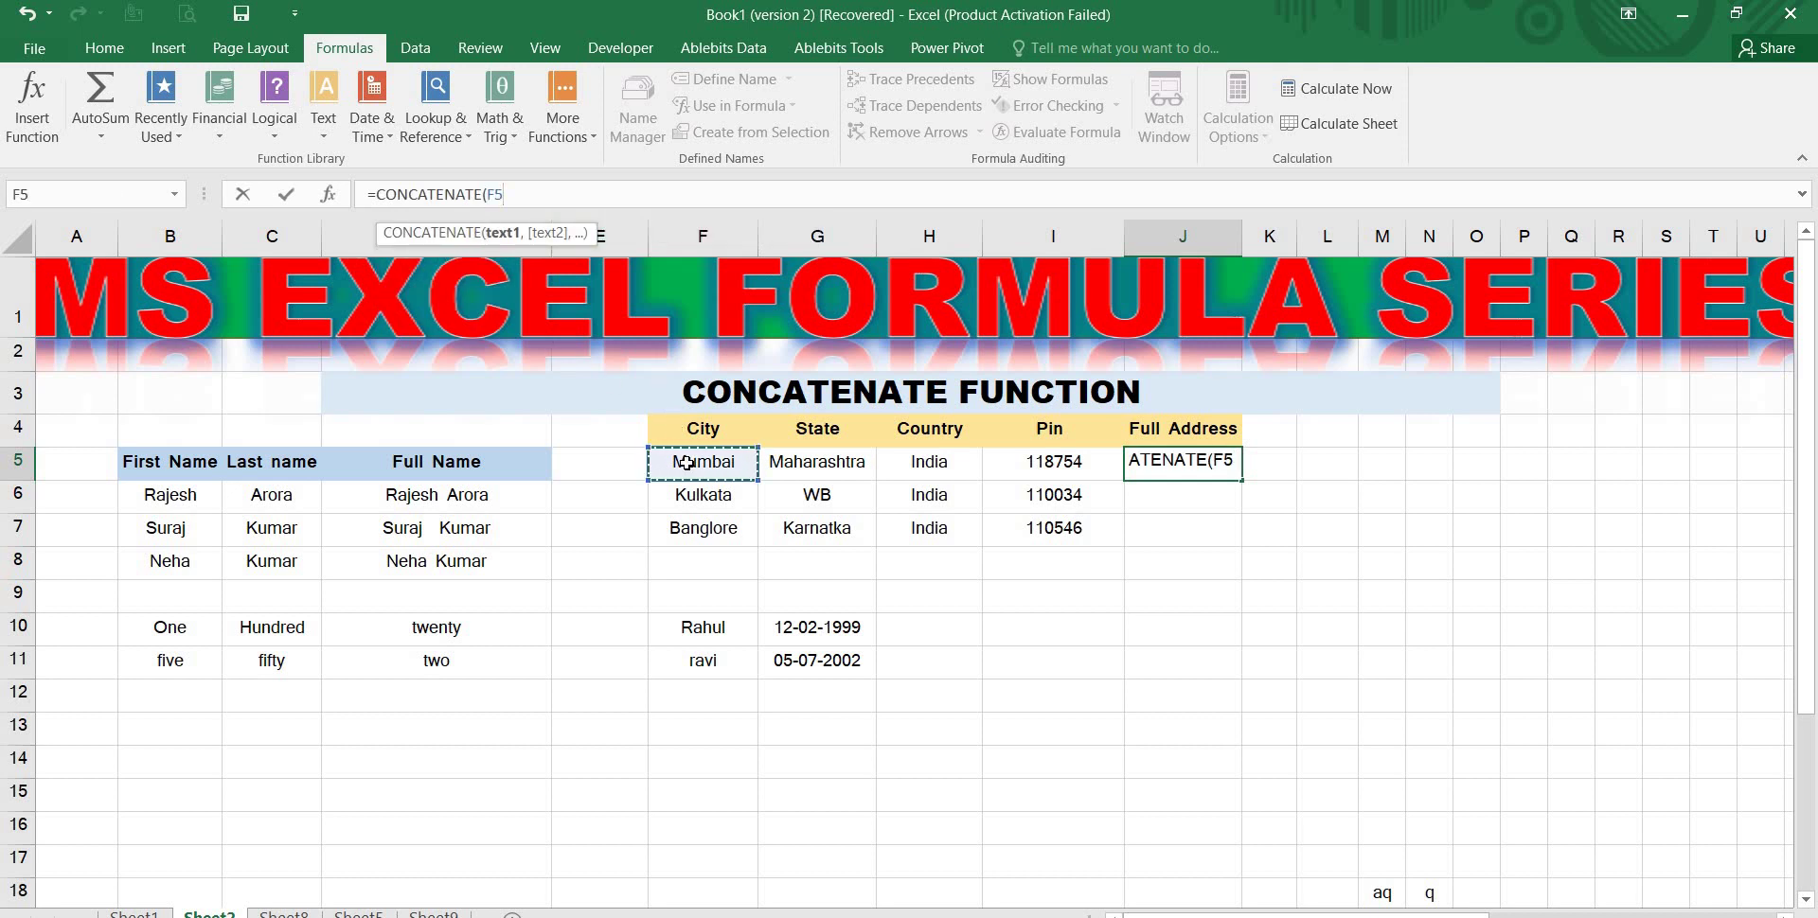
text(,)
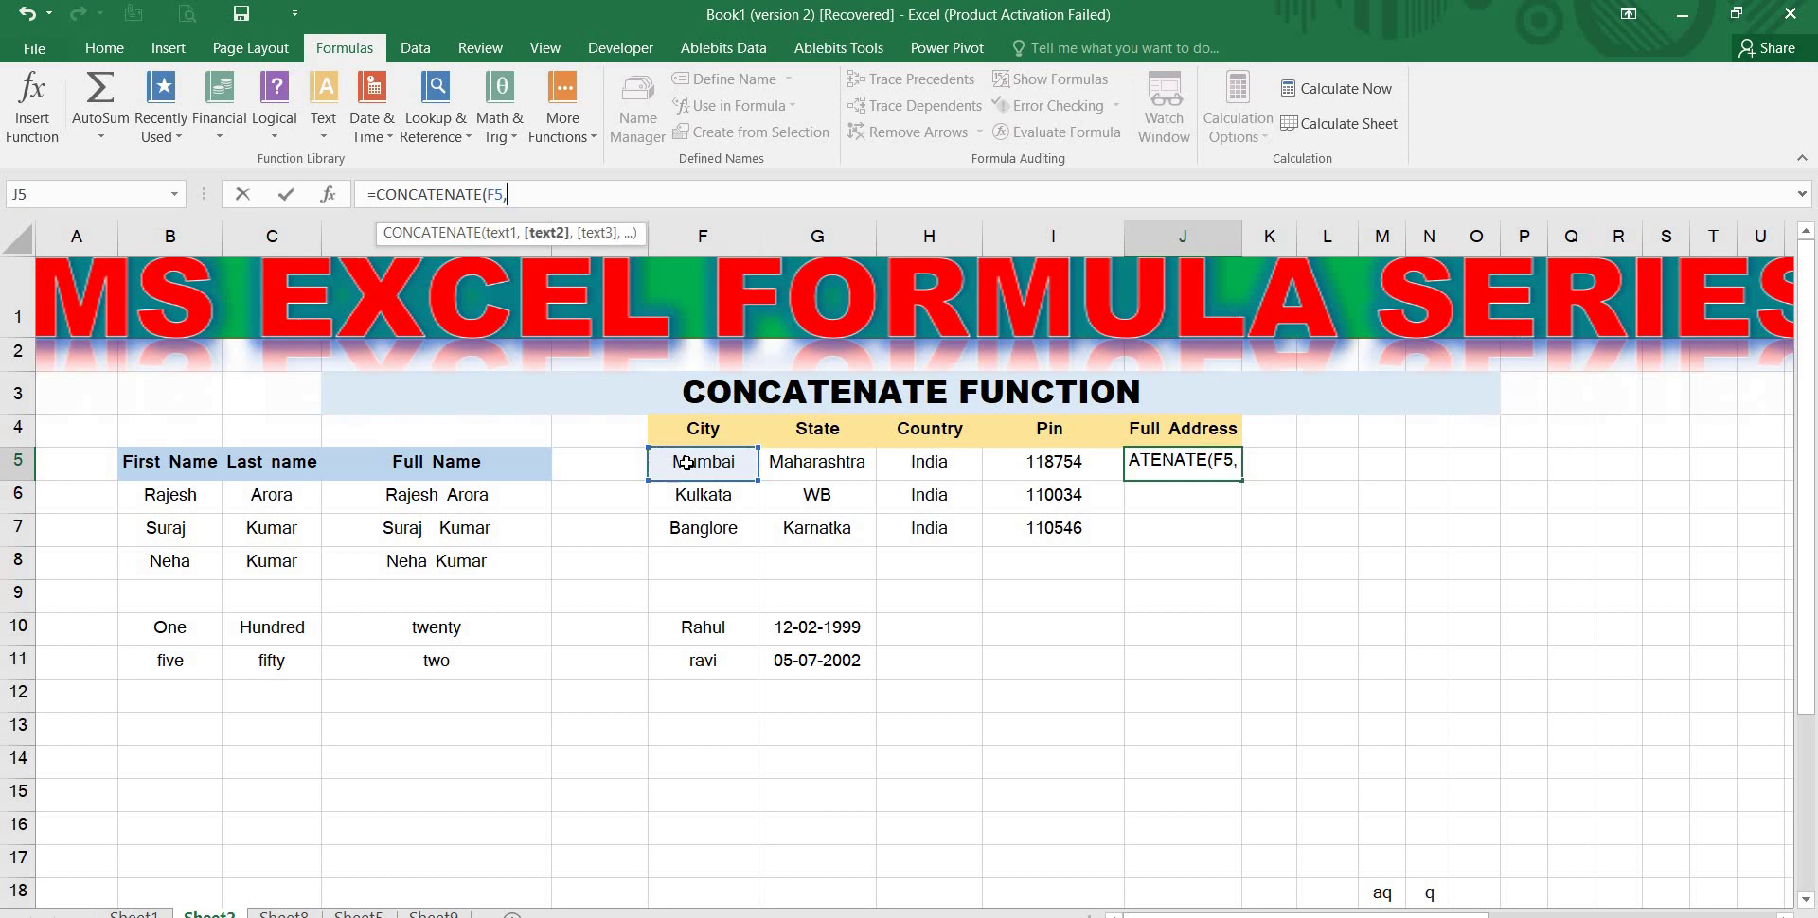
text(" ")
text(,)
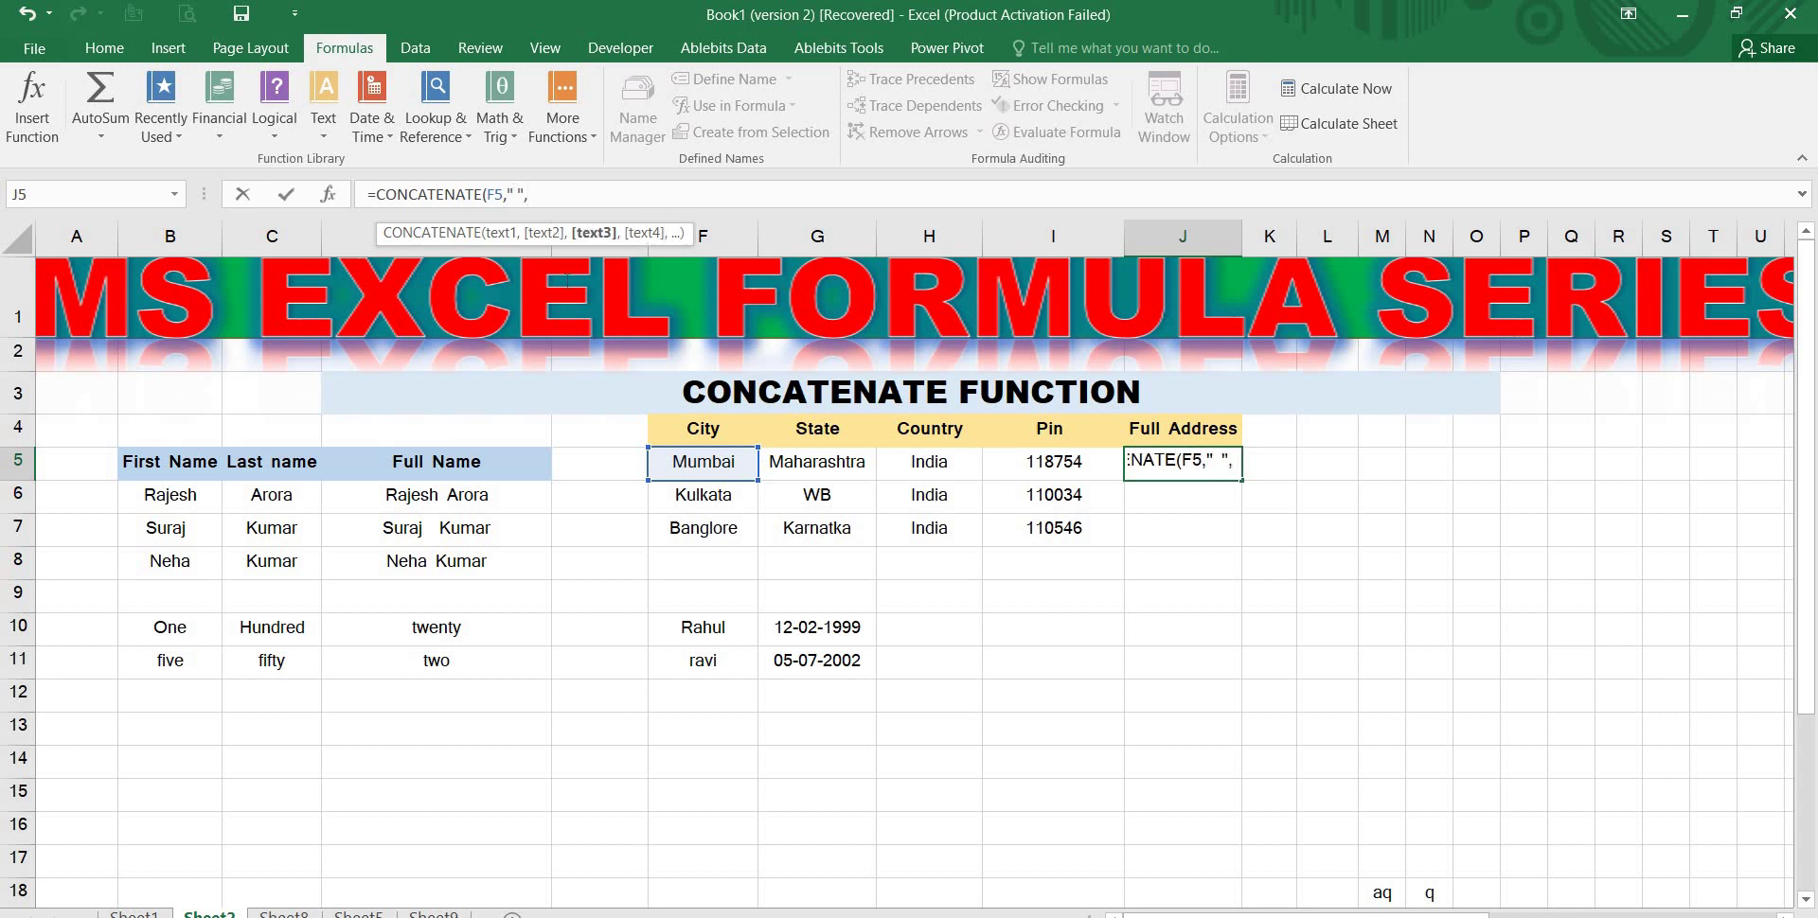
click(816, 466)
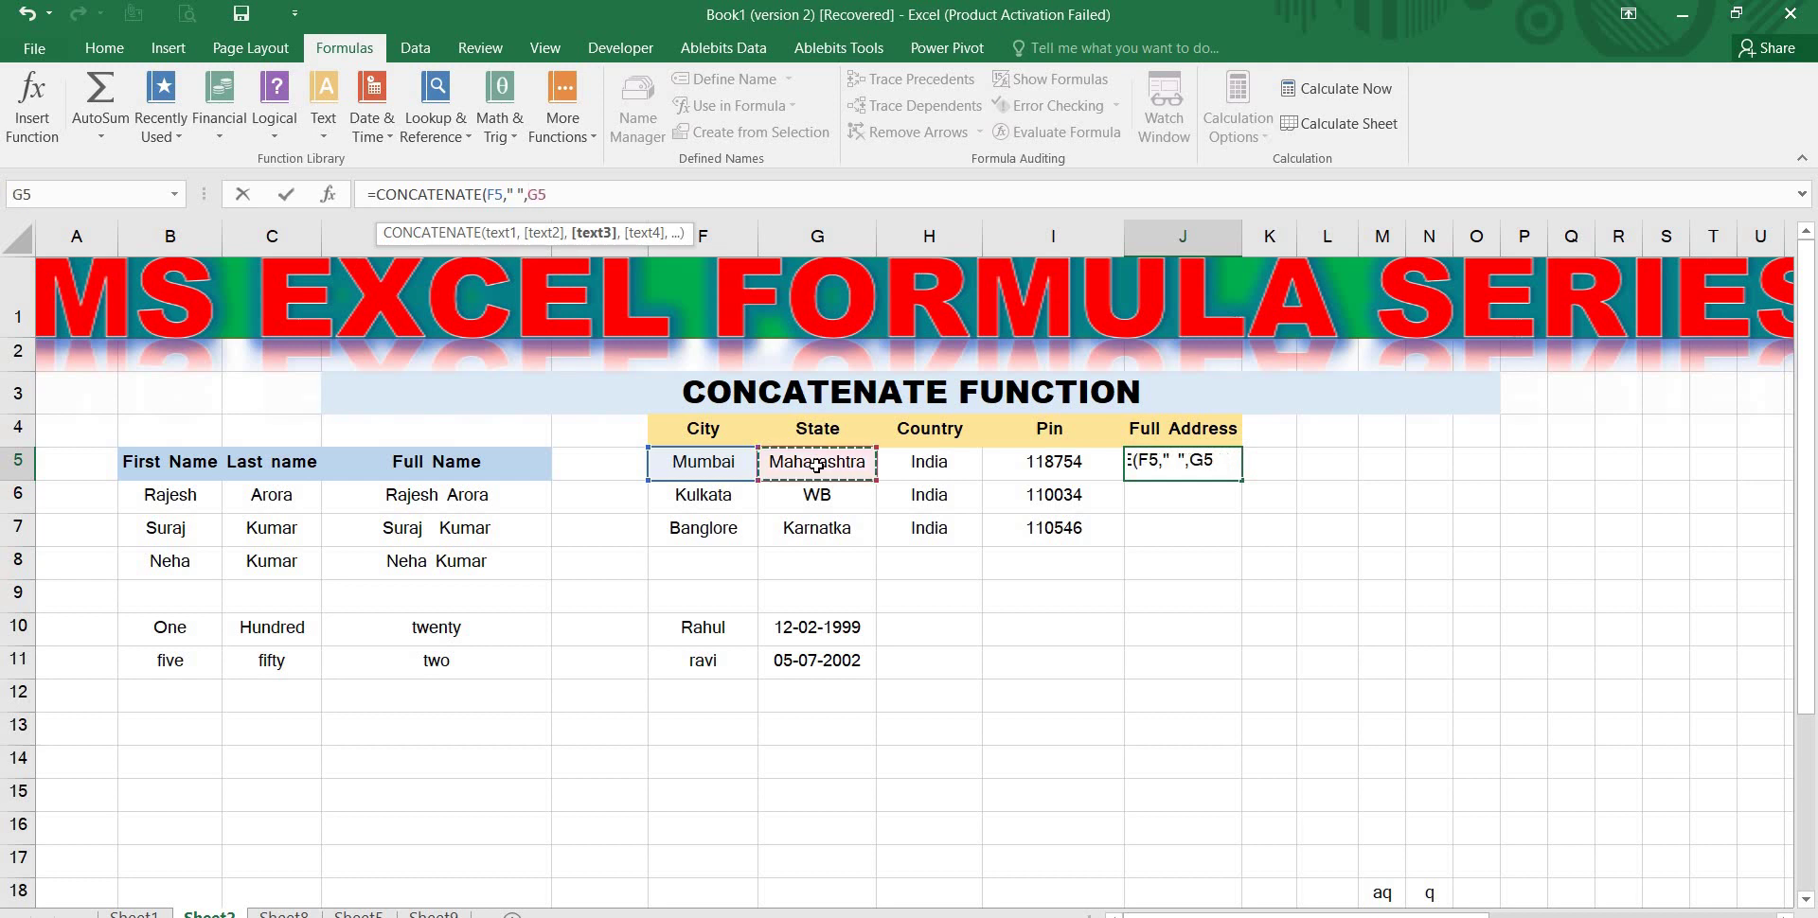
text(,G5)
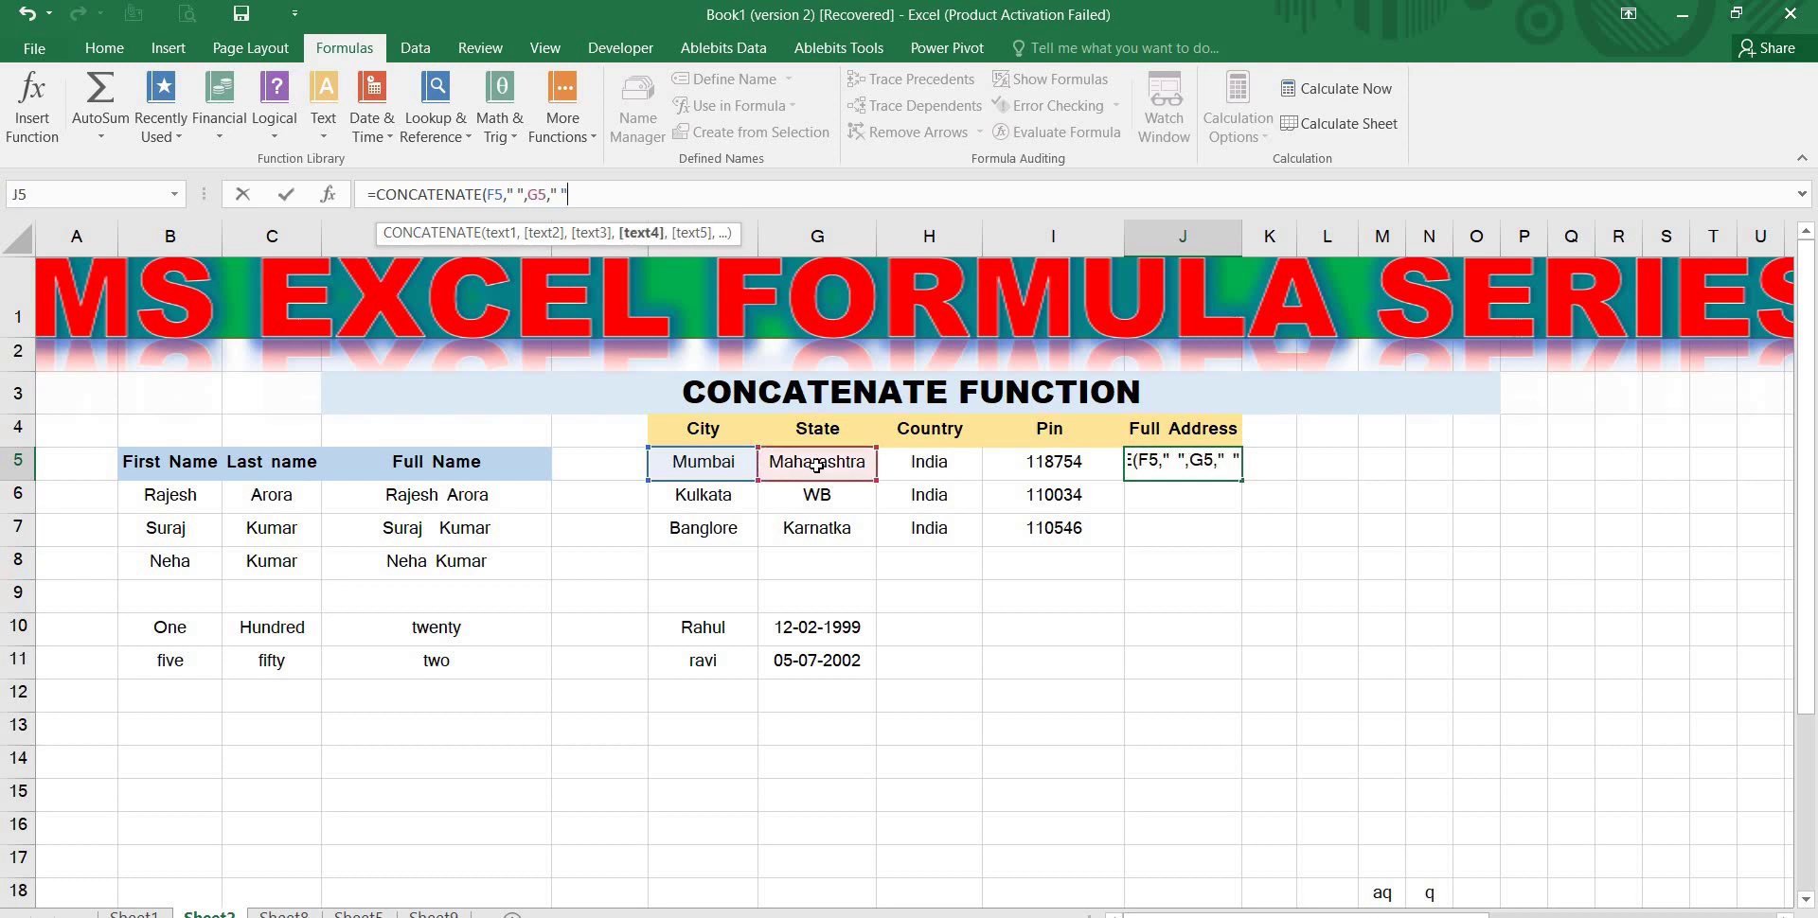
text(,)
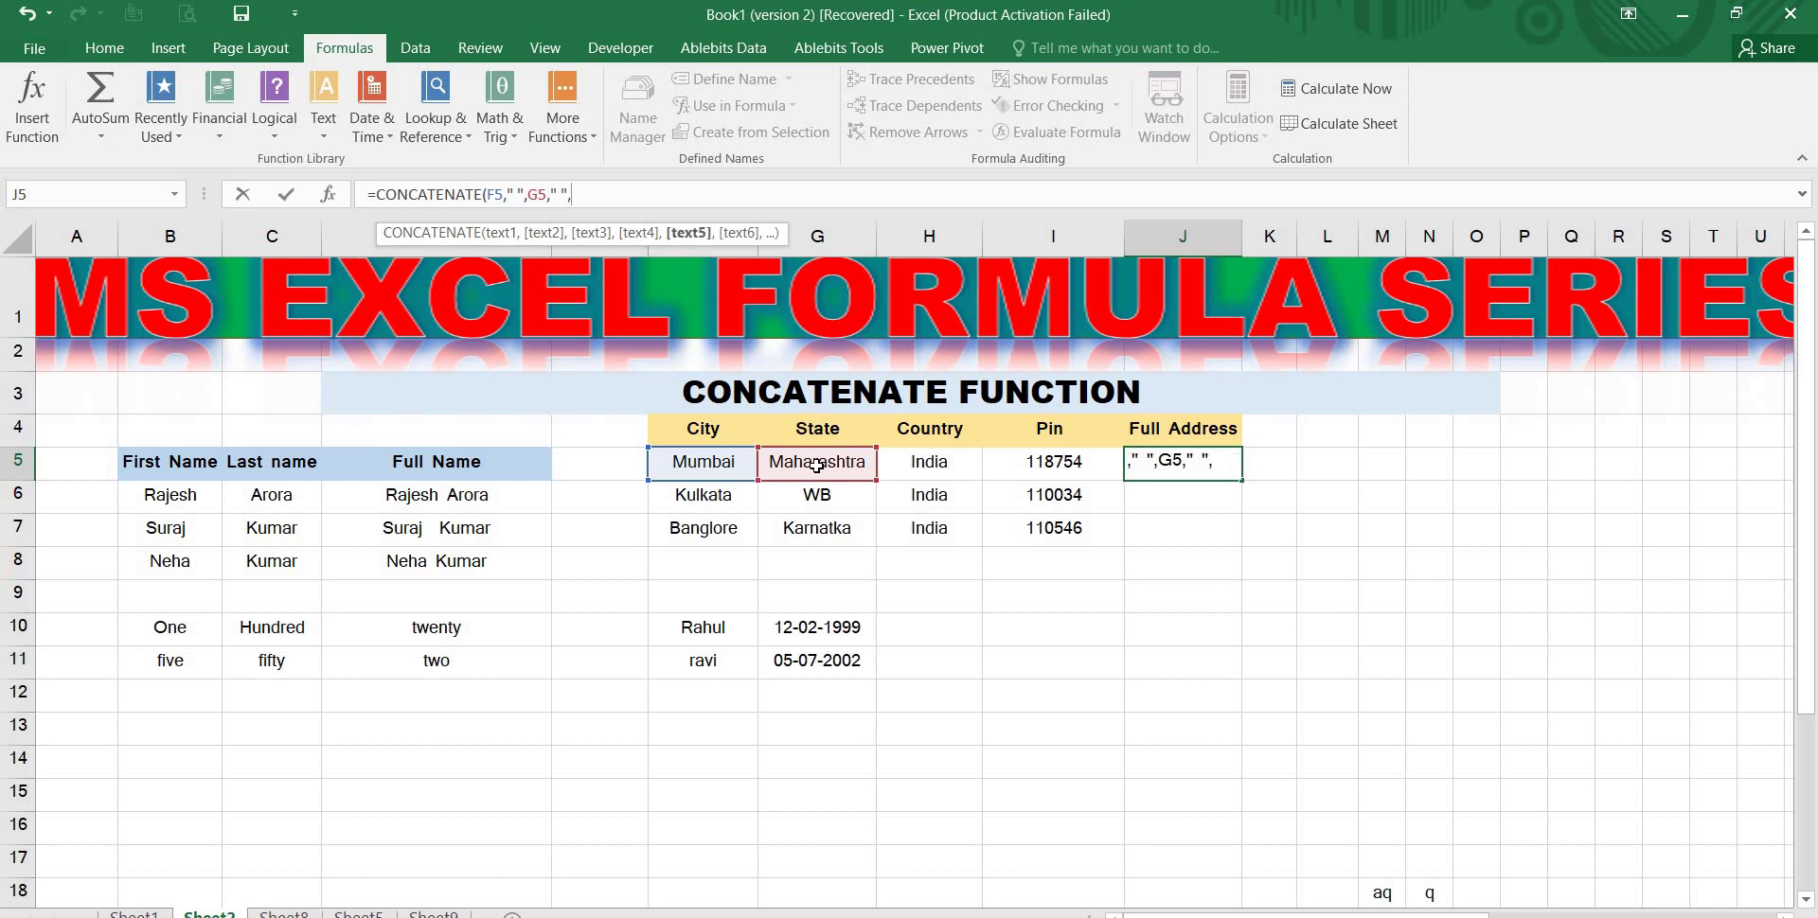
click(928, 462)
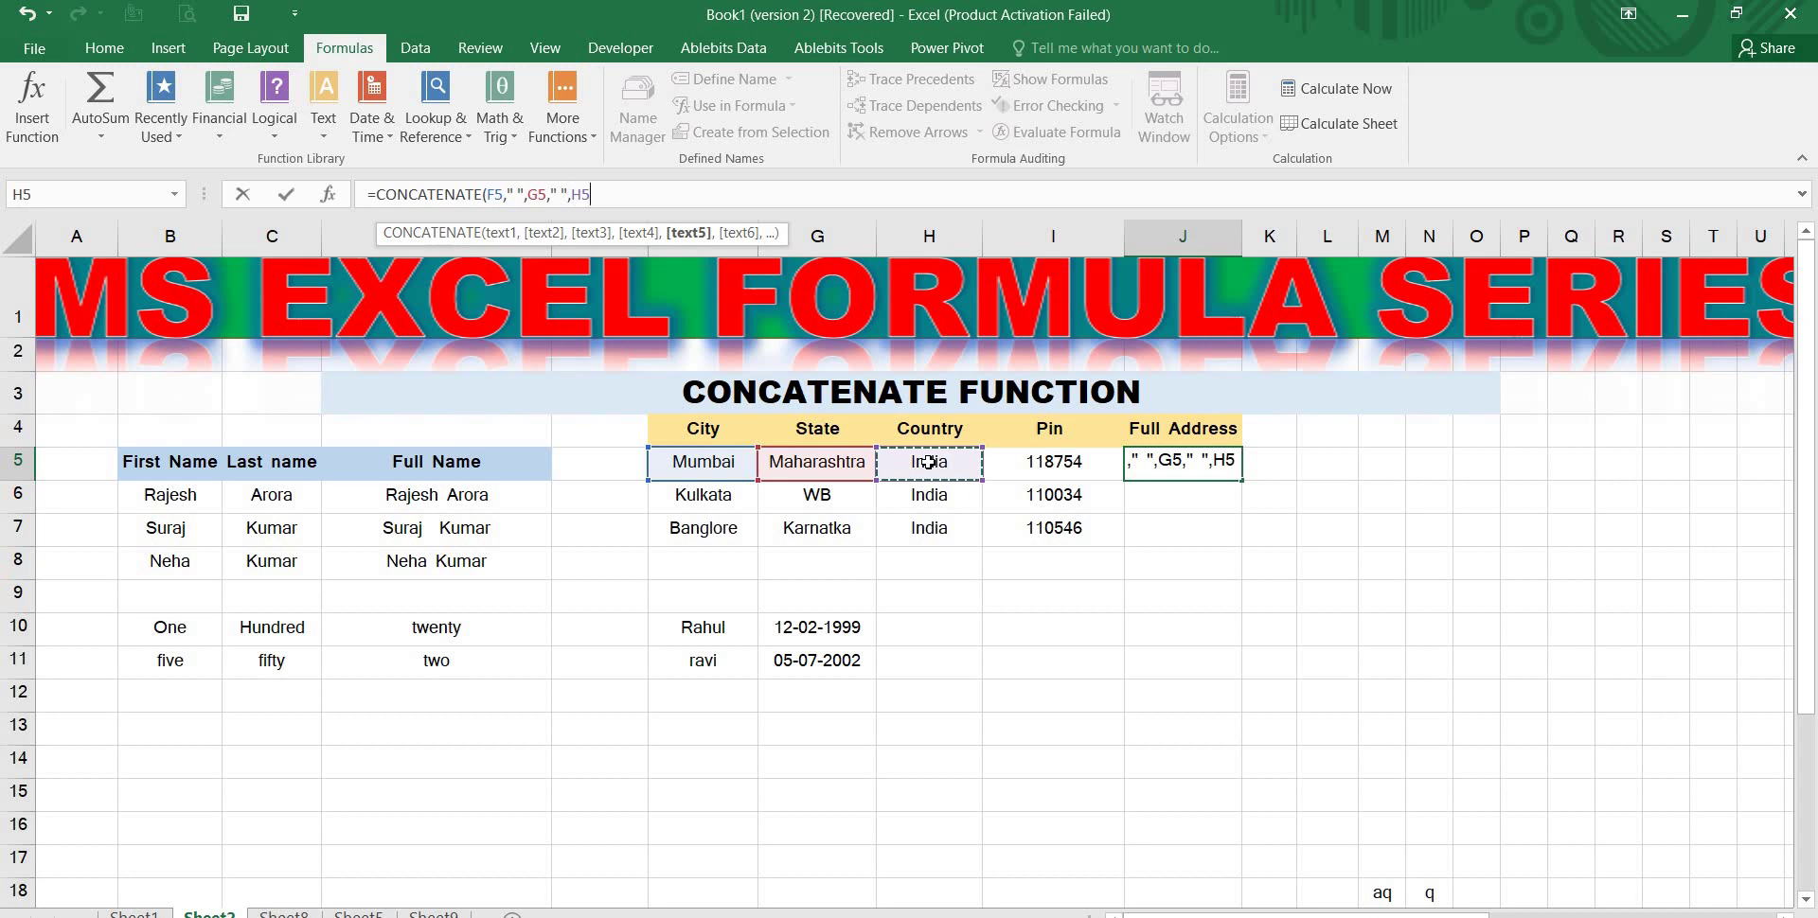
text(," ")
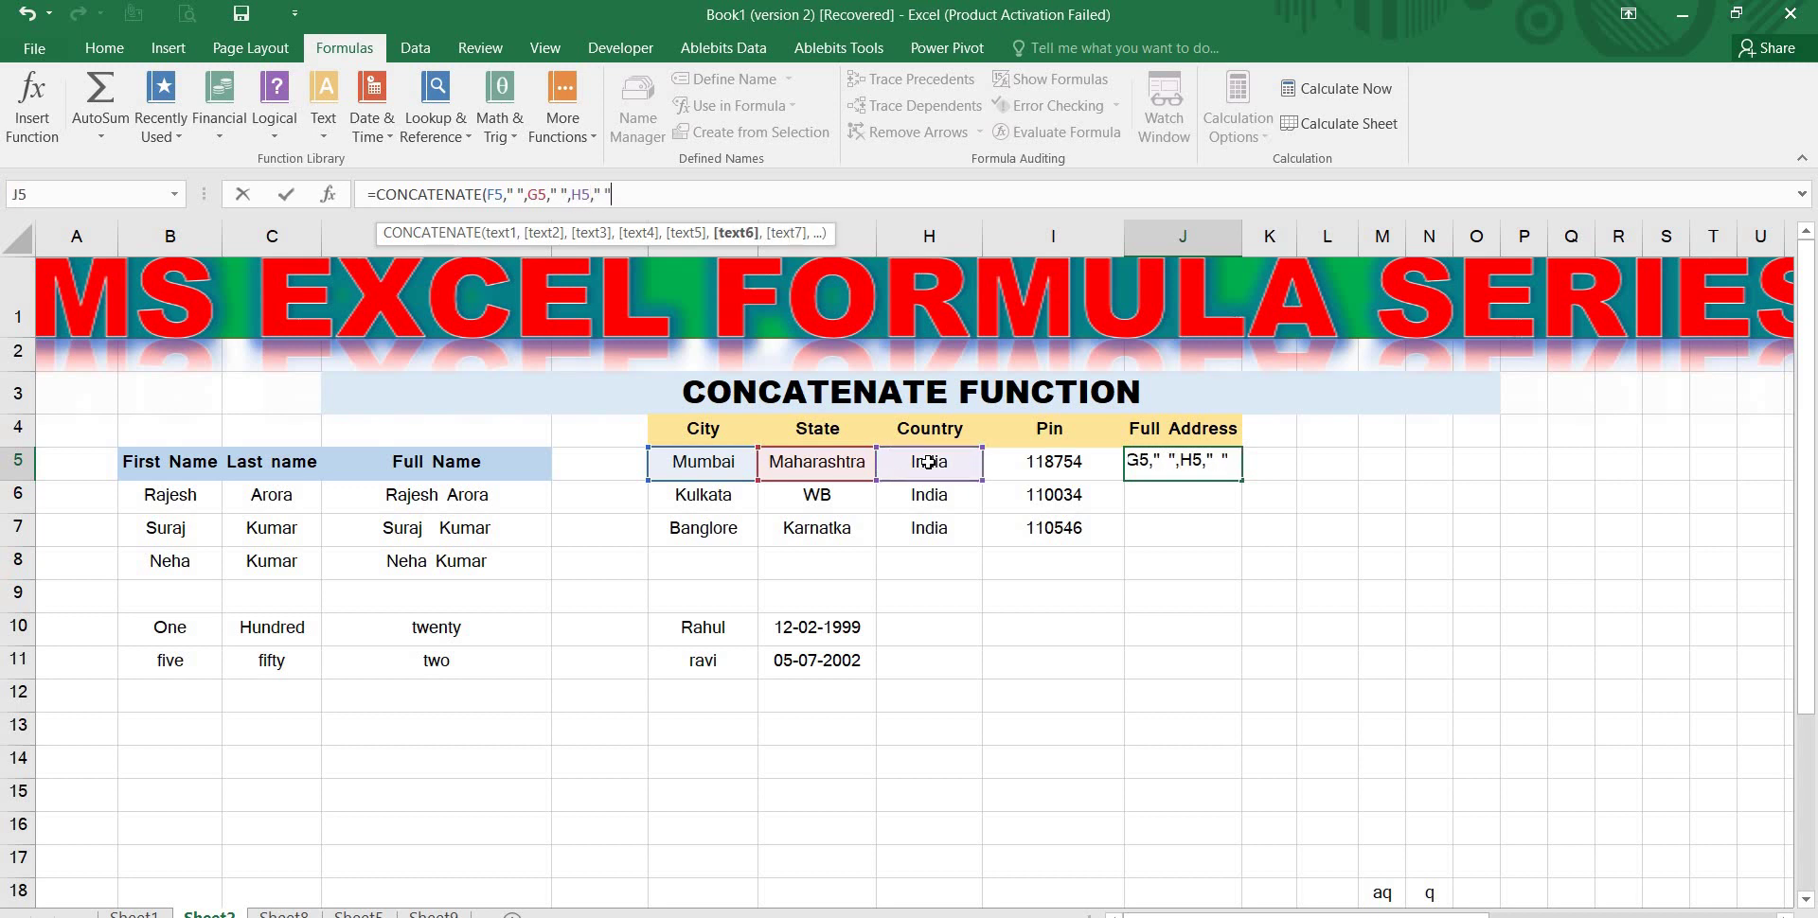
text(,)
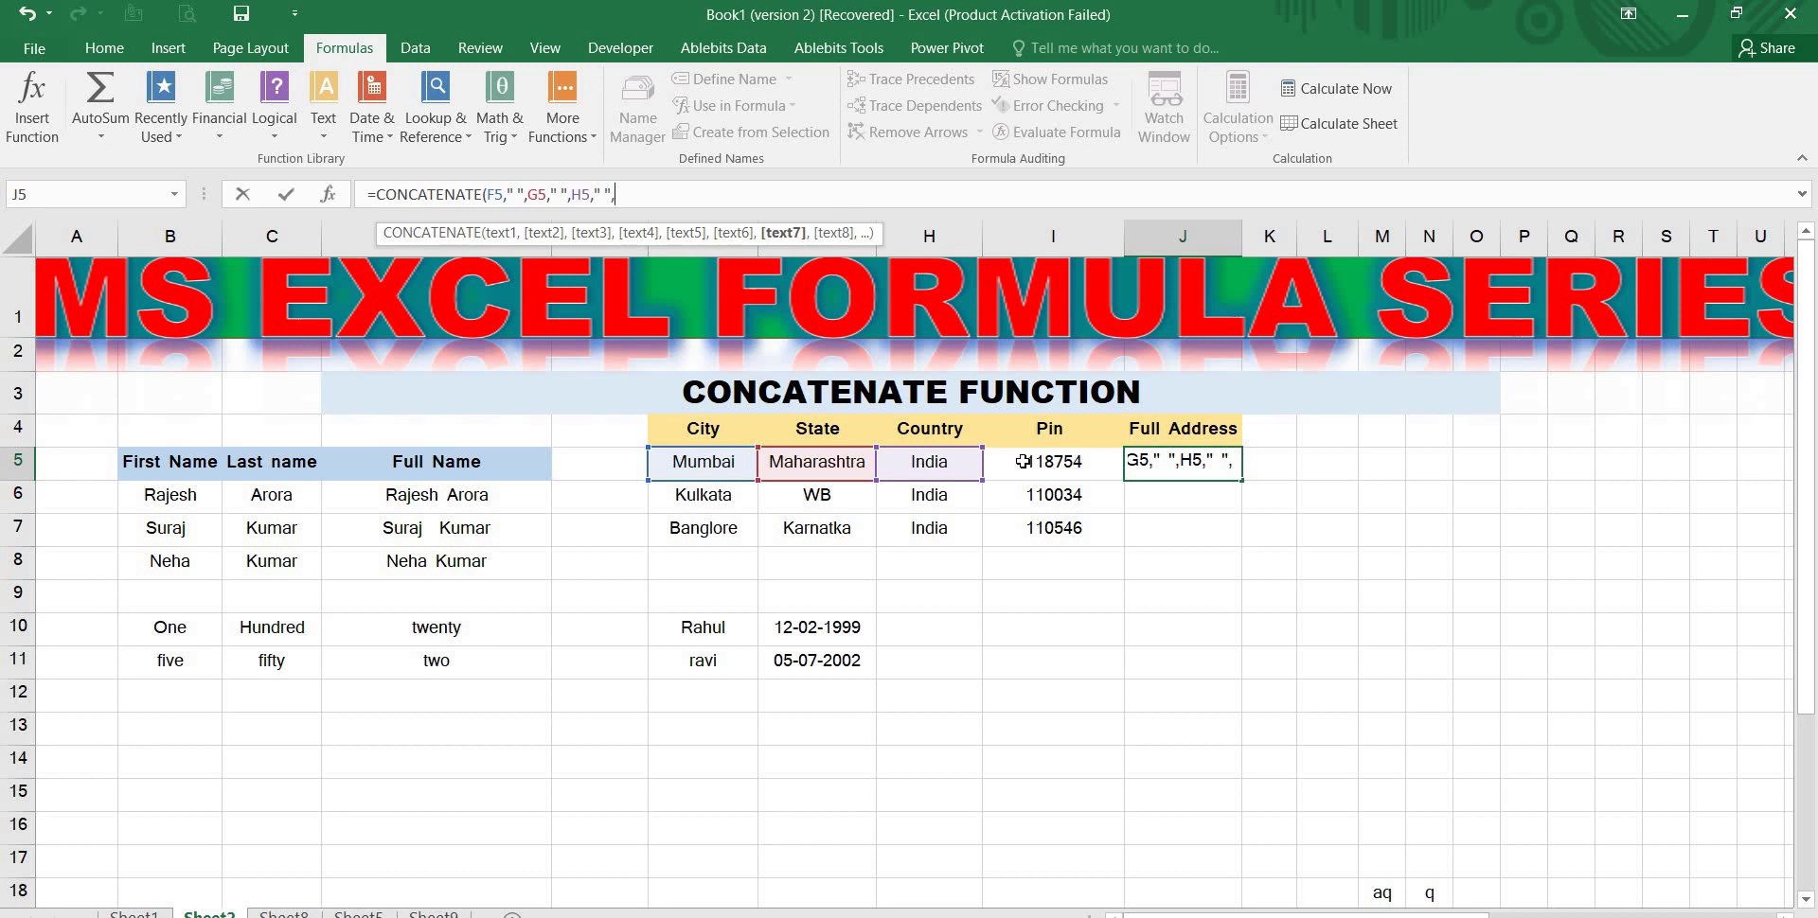
click(1050, 462)
text())
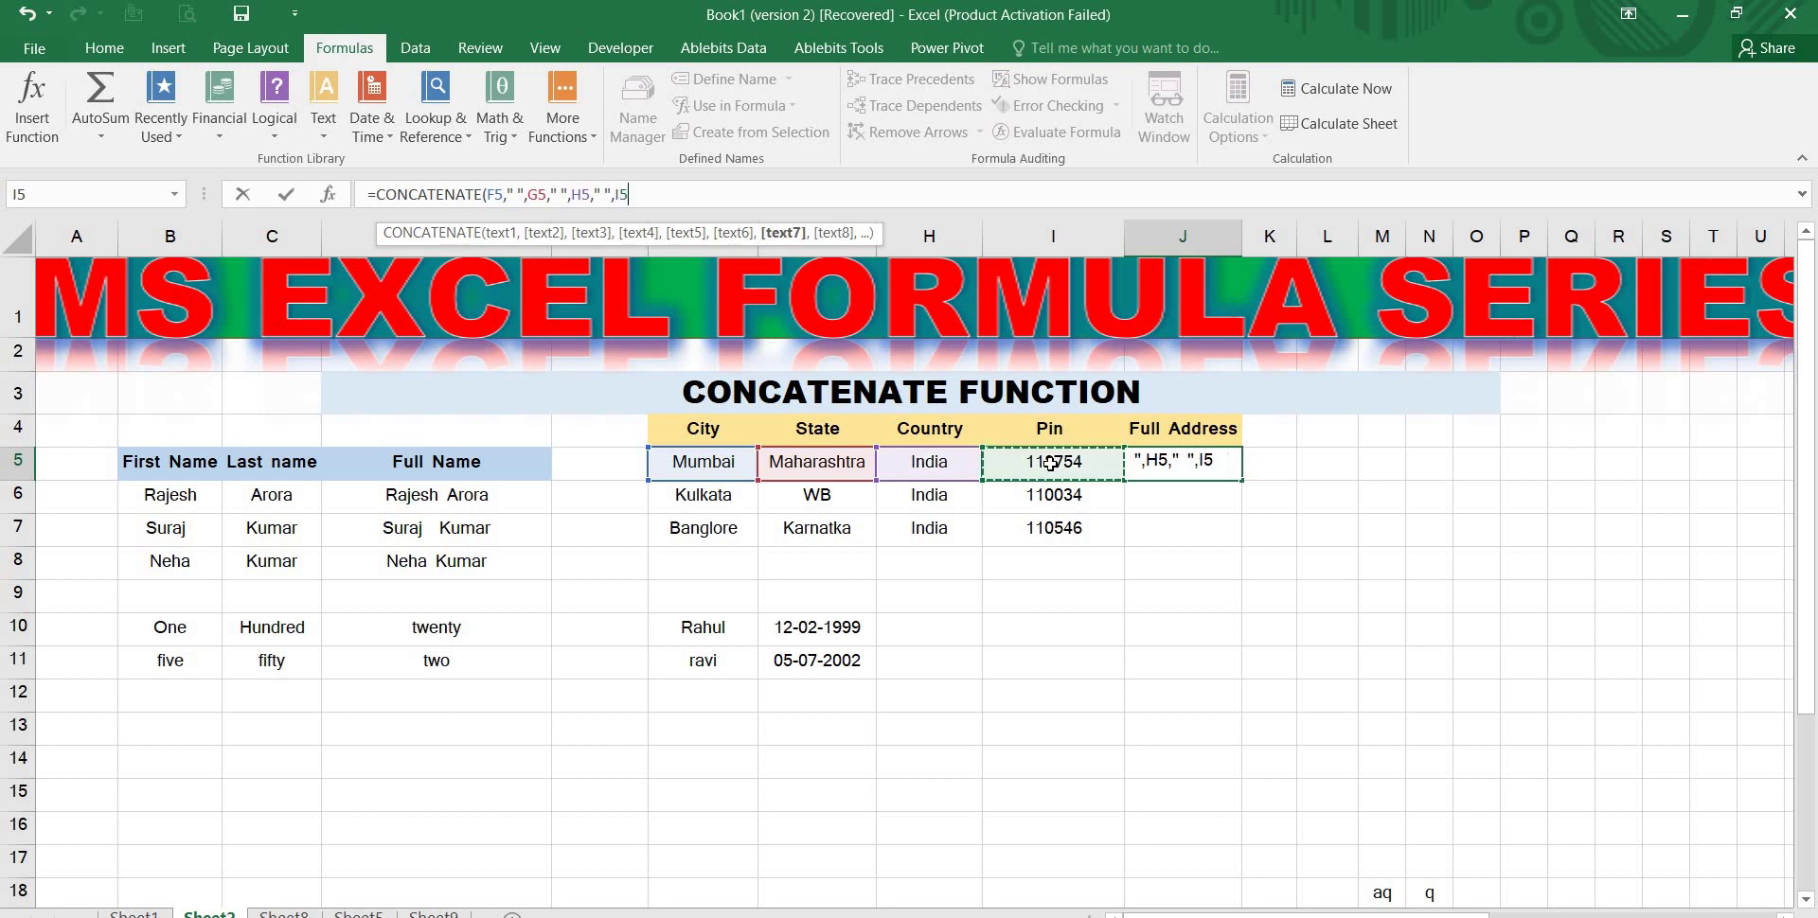
key(Return)
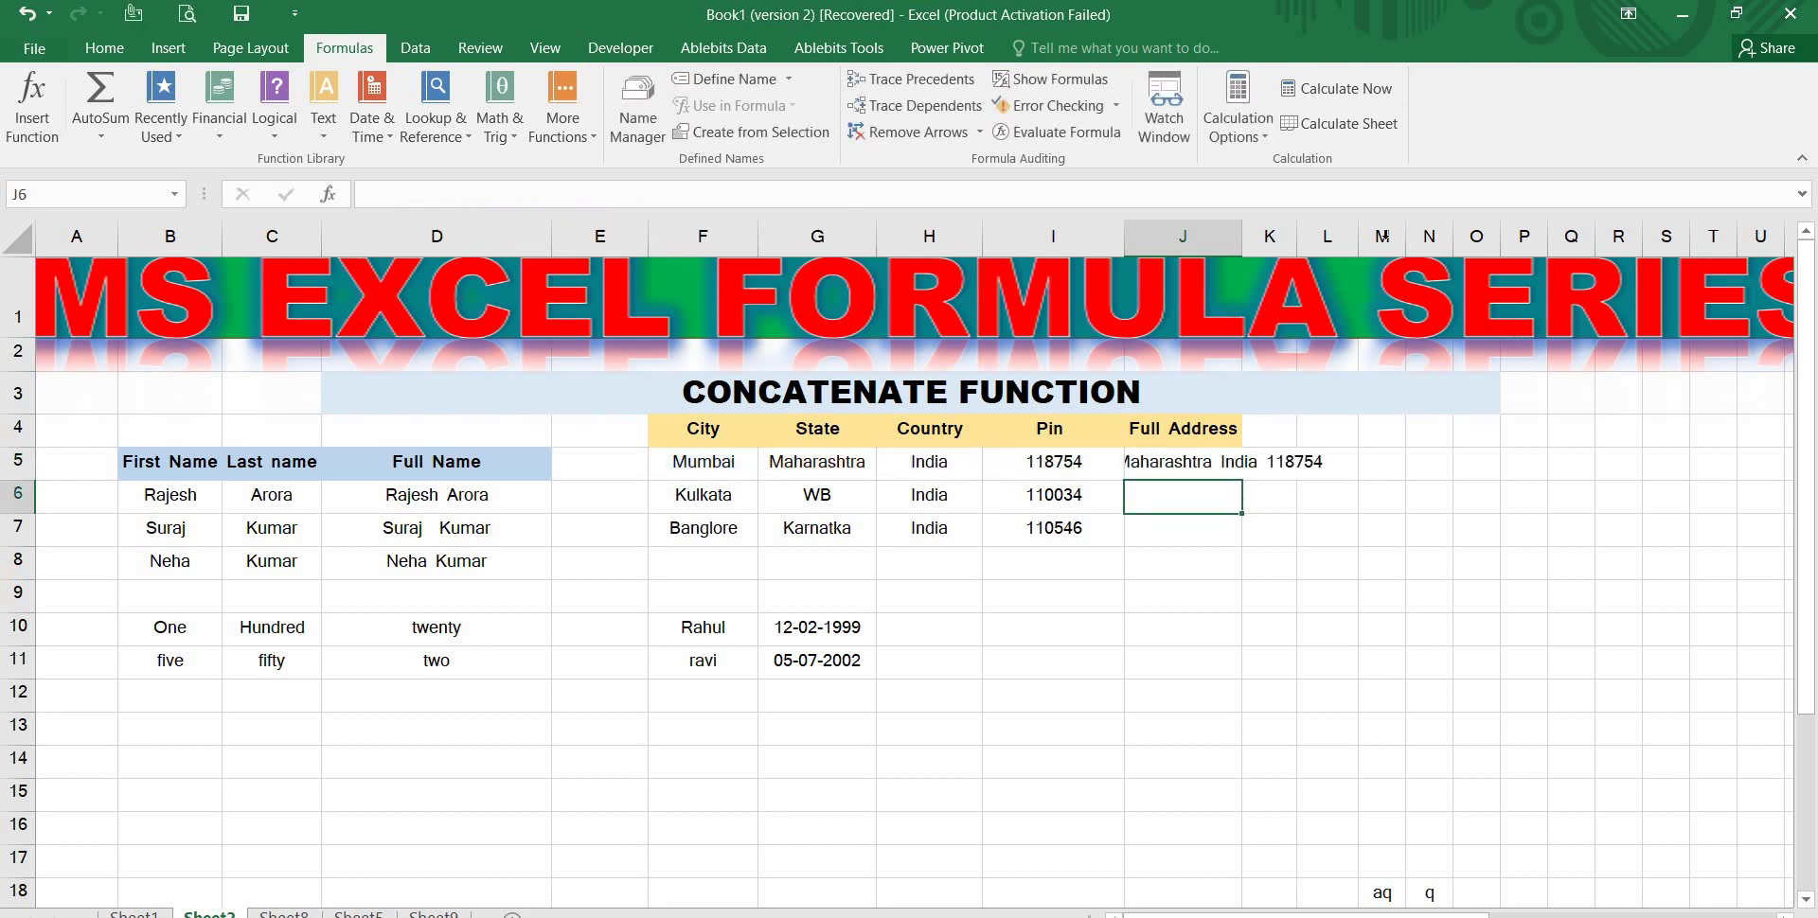
double_click(1243, 236)
Fill the J5 address formula down to J7 and check the copied result in J6
click(1231, 463)
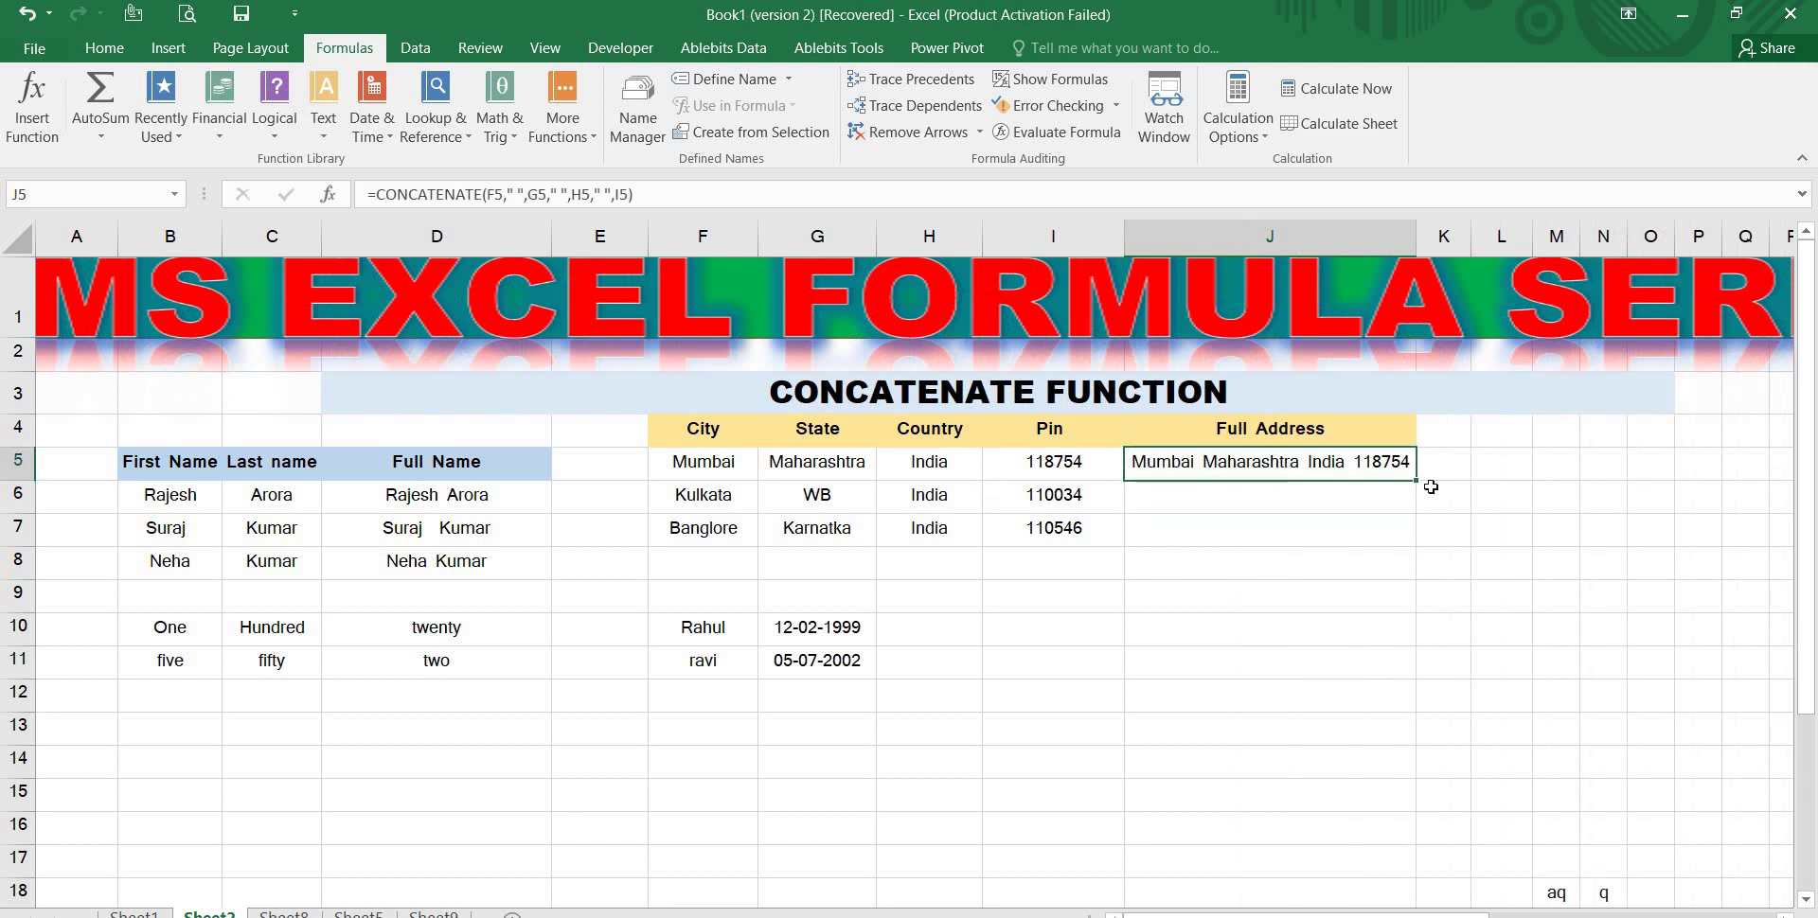
drag(1416, 480, 1414, 542)
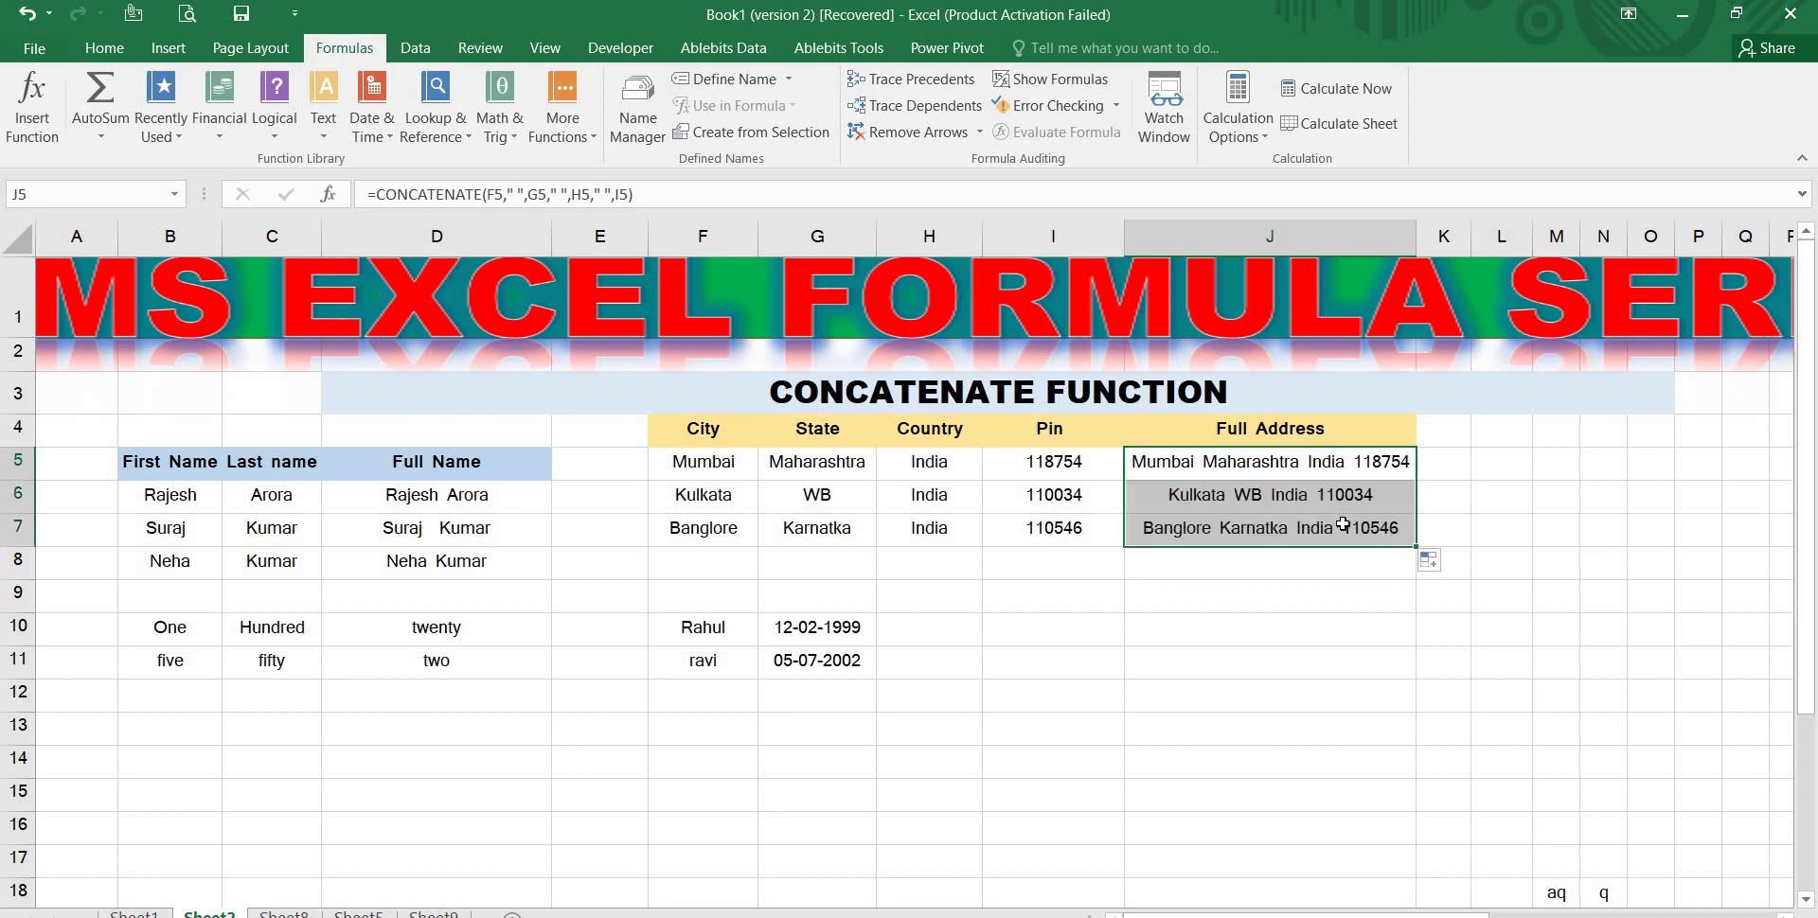
drag(669, 461, 1051, 527)
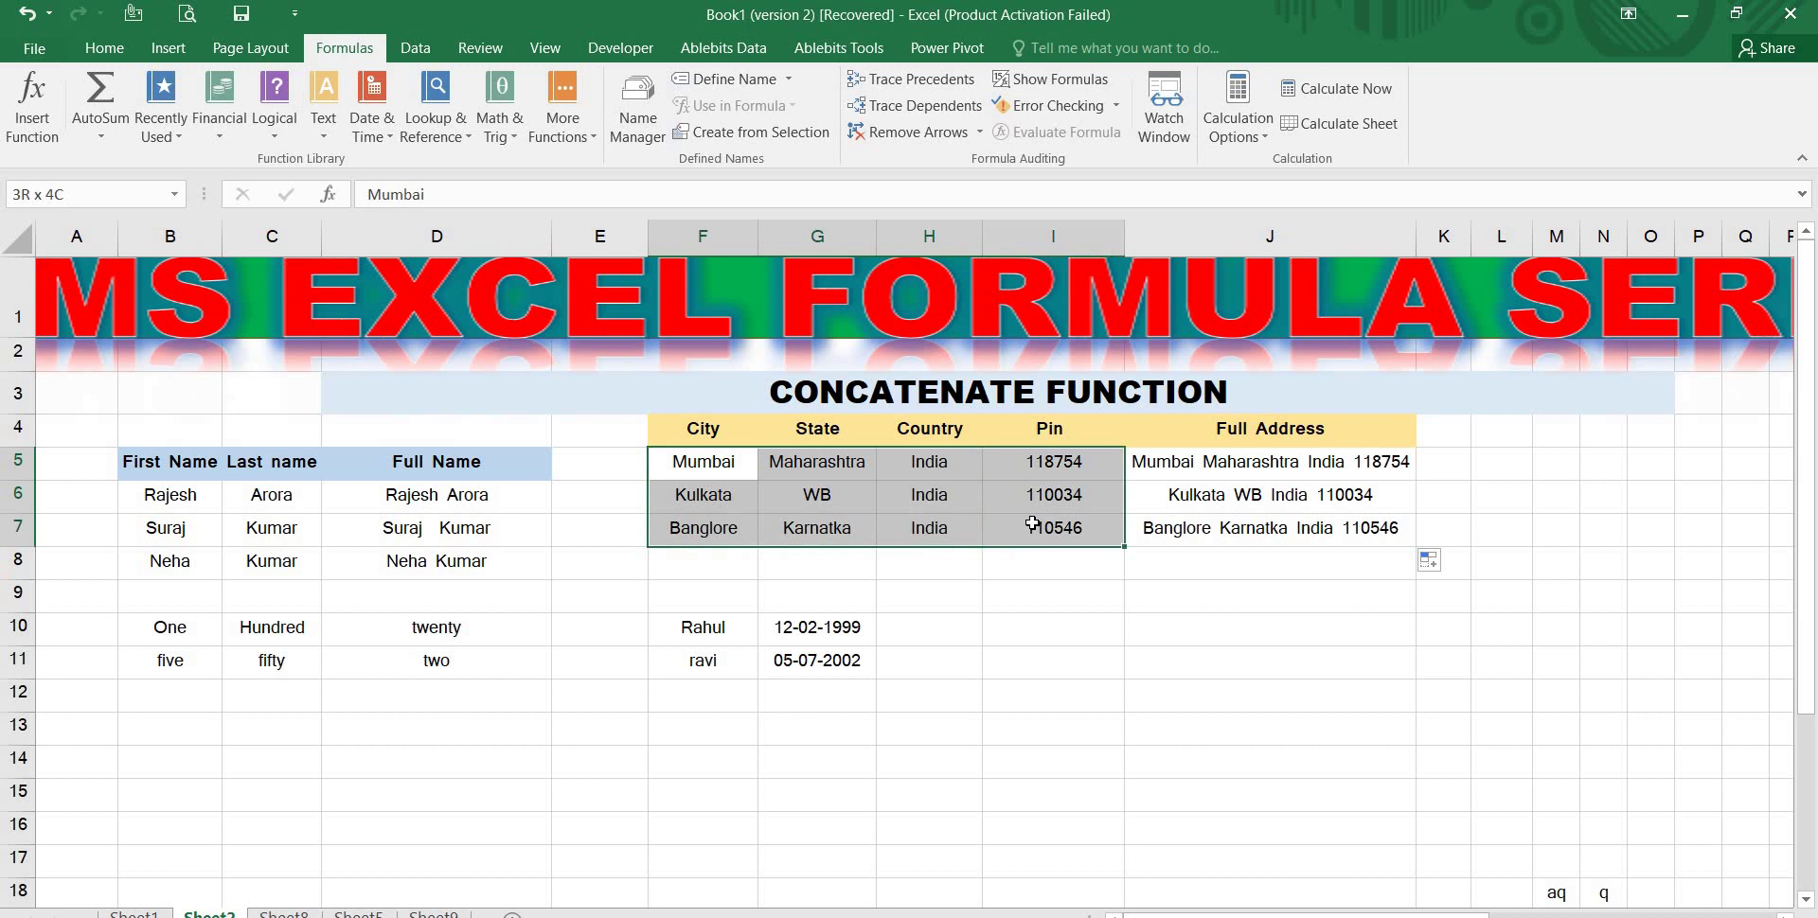
click(1242, 500)
click(421, 820)
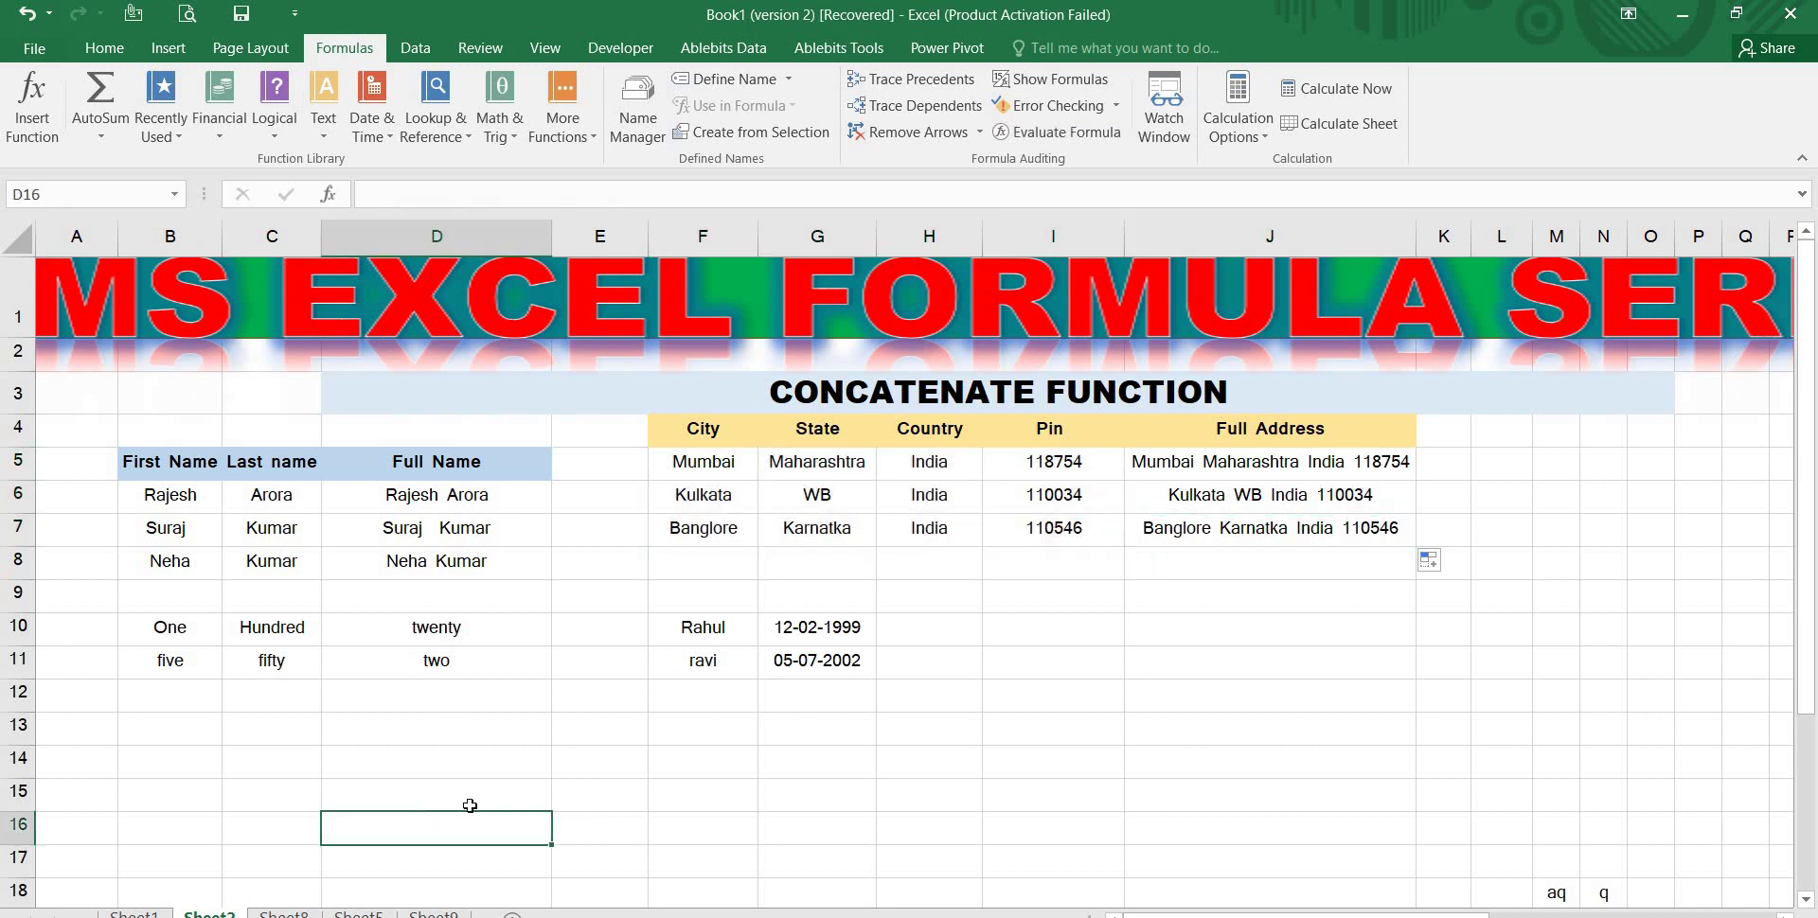
Review the number words in row 10 and pick E10 for the joined result
drag(163, 627, 433, 632)
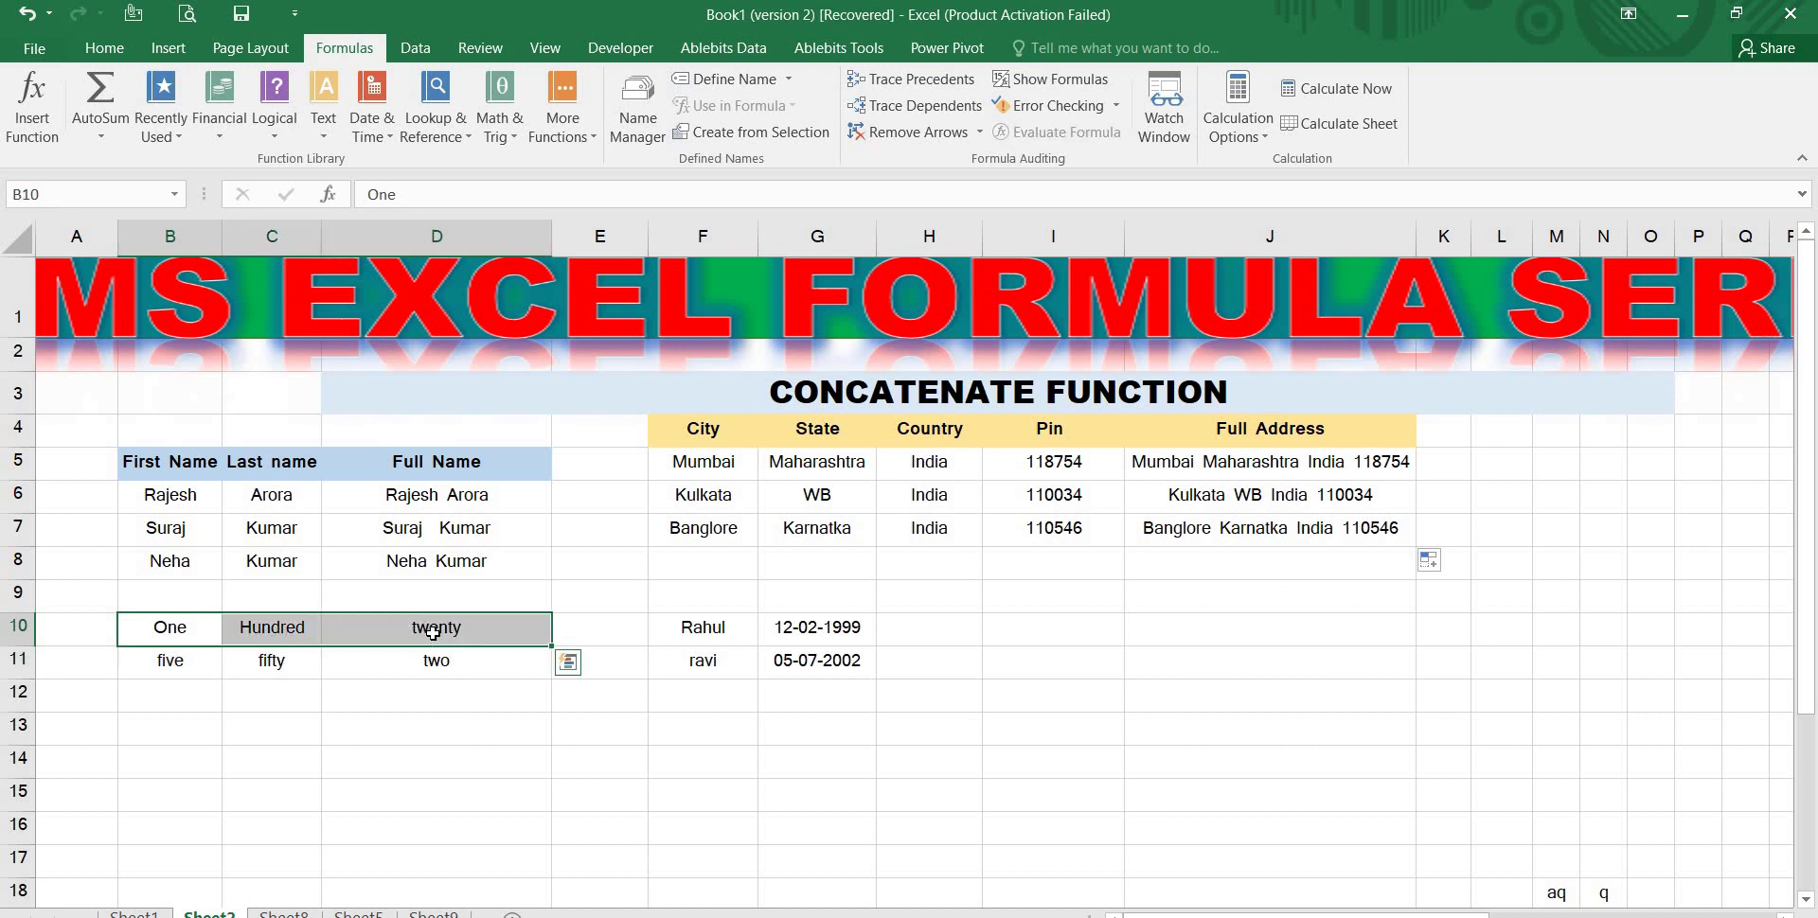
click(433, 706)
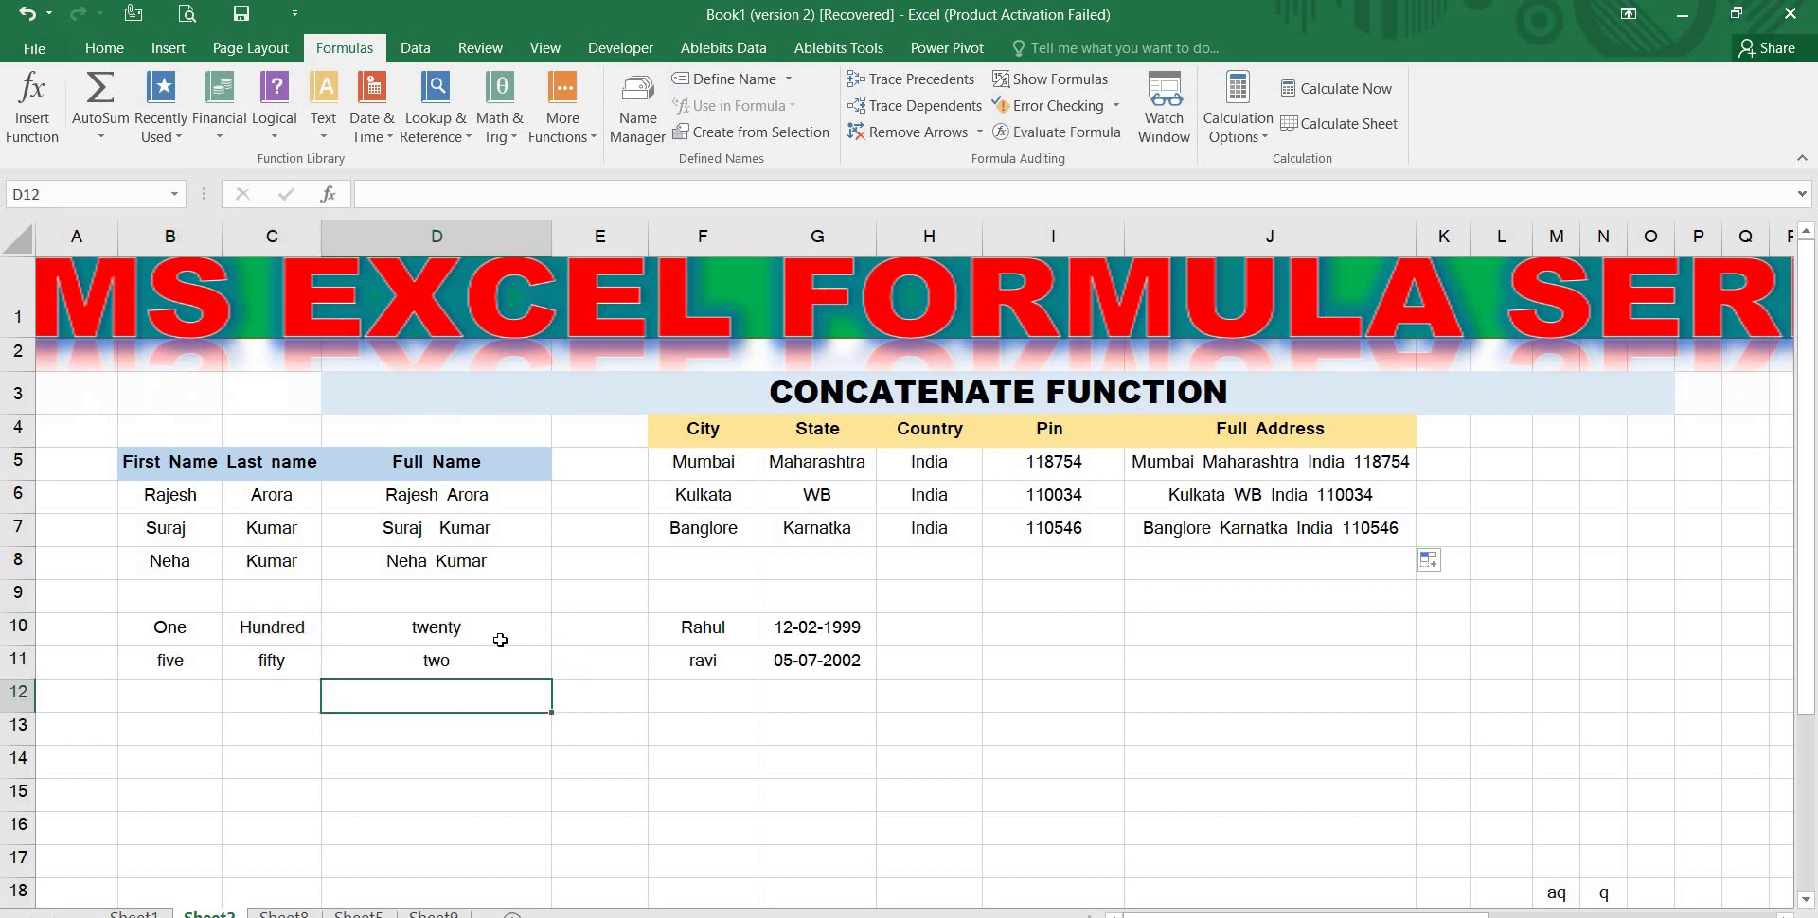
click(575, 639)
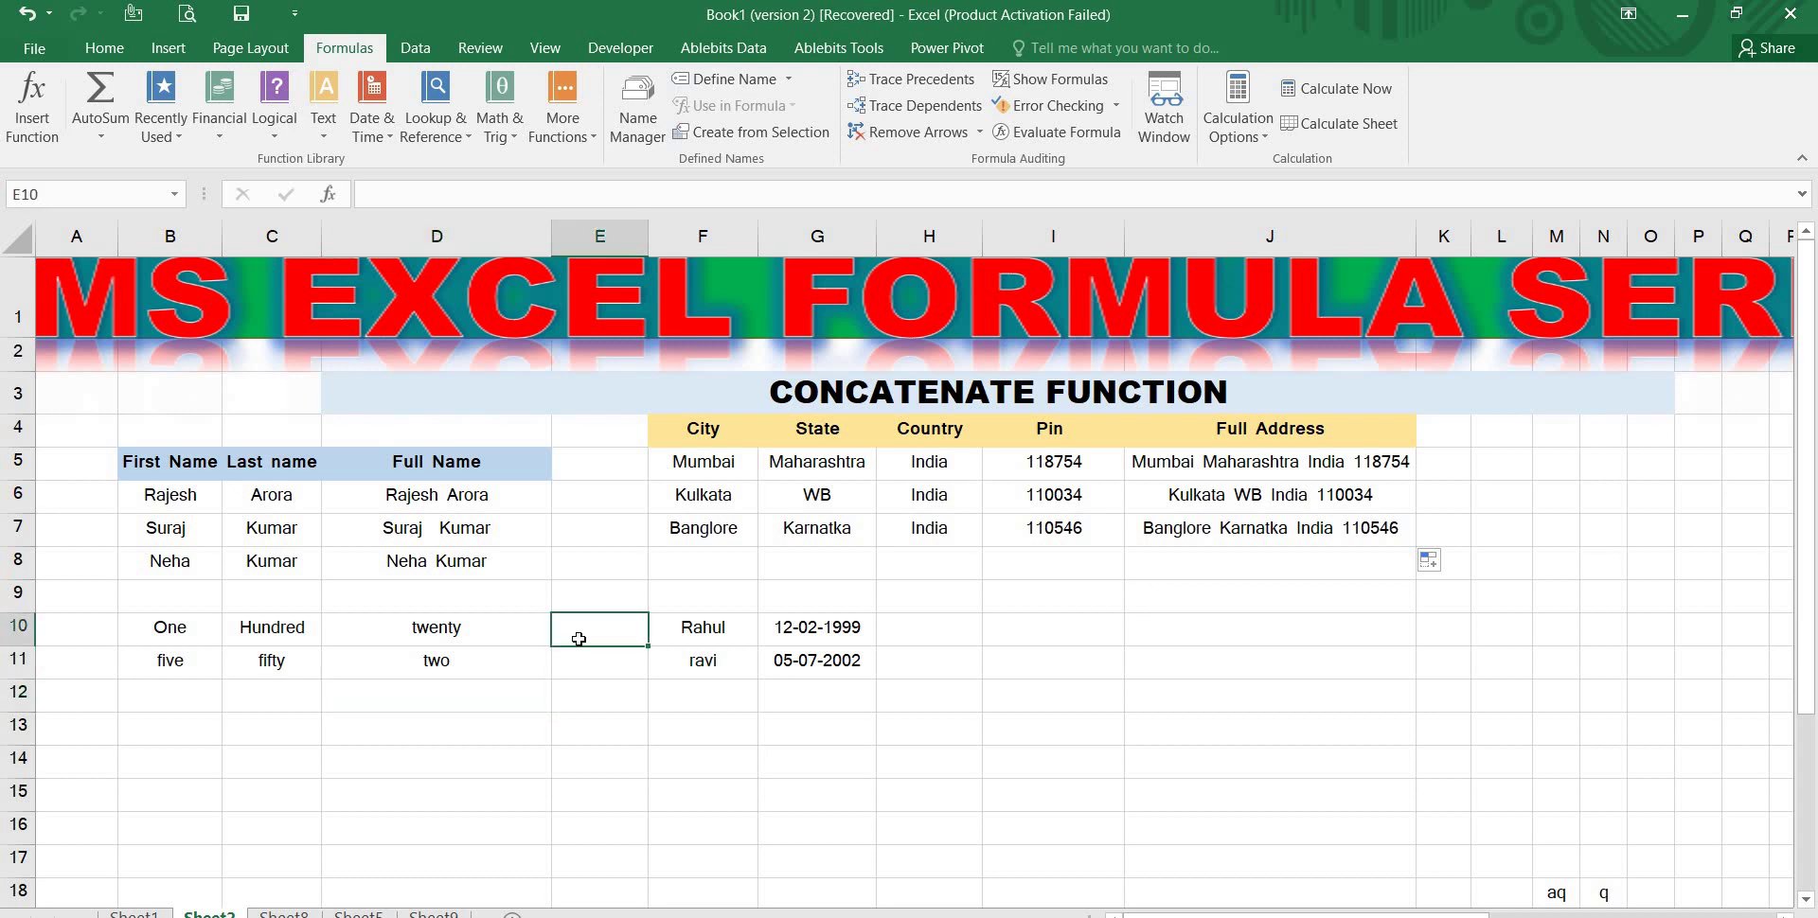
click(437, 796)
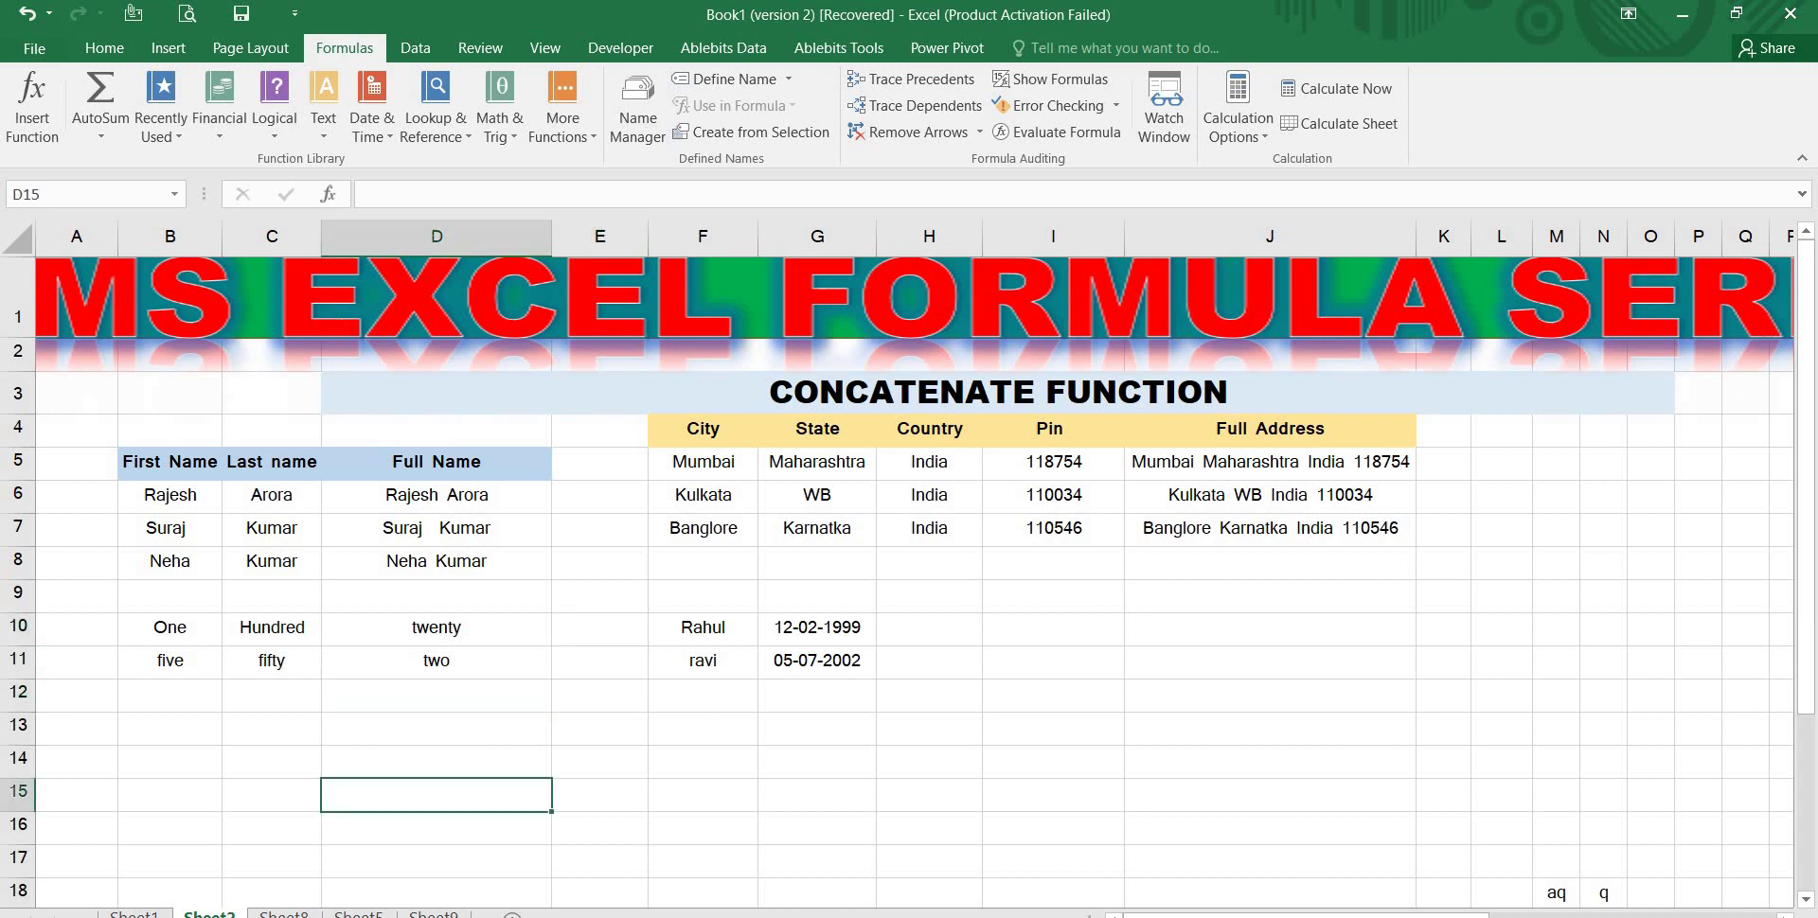
Enter =CONCATENATE(B10," ",C10," ",D10) in E10 and autofit column E to show One Hundred twenty
click(602, 629)
text(=)
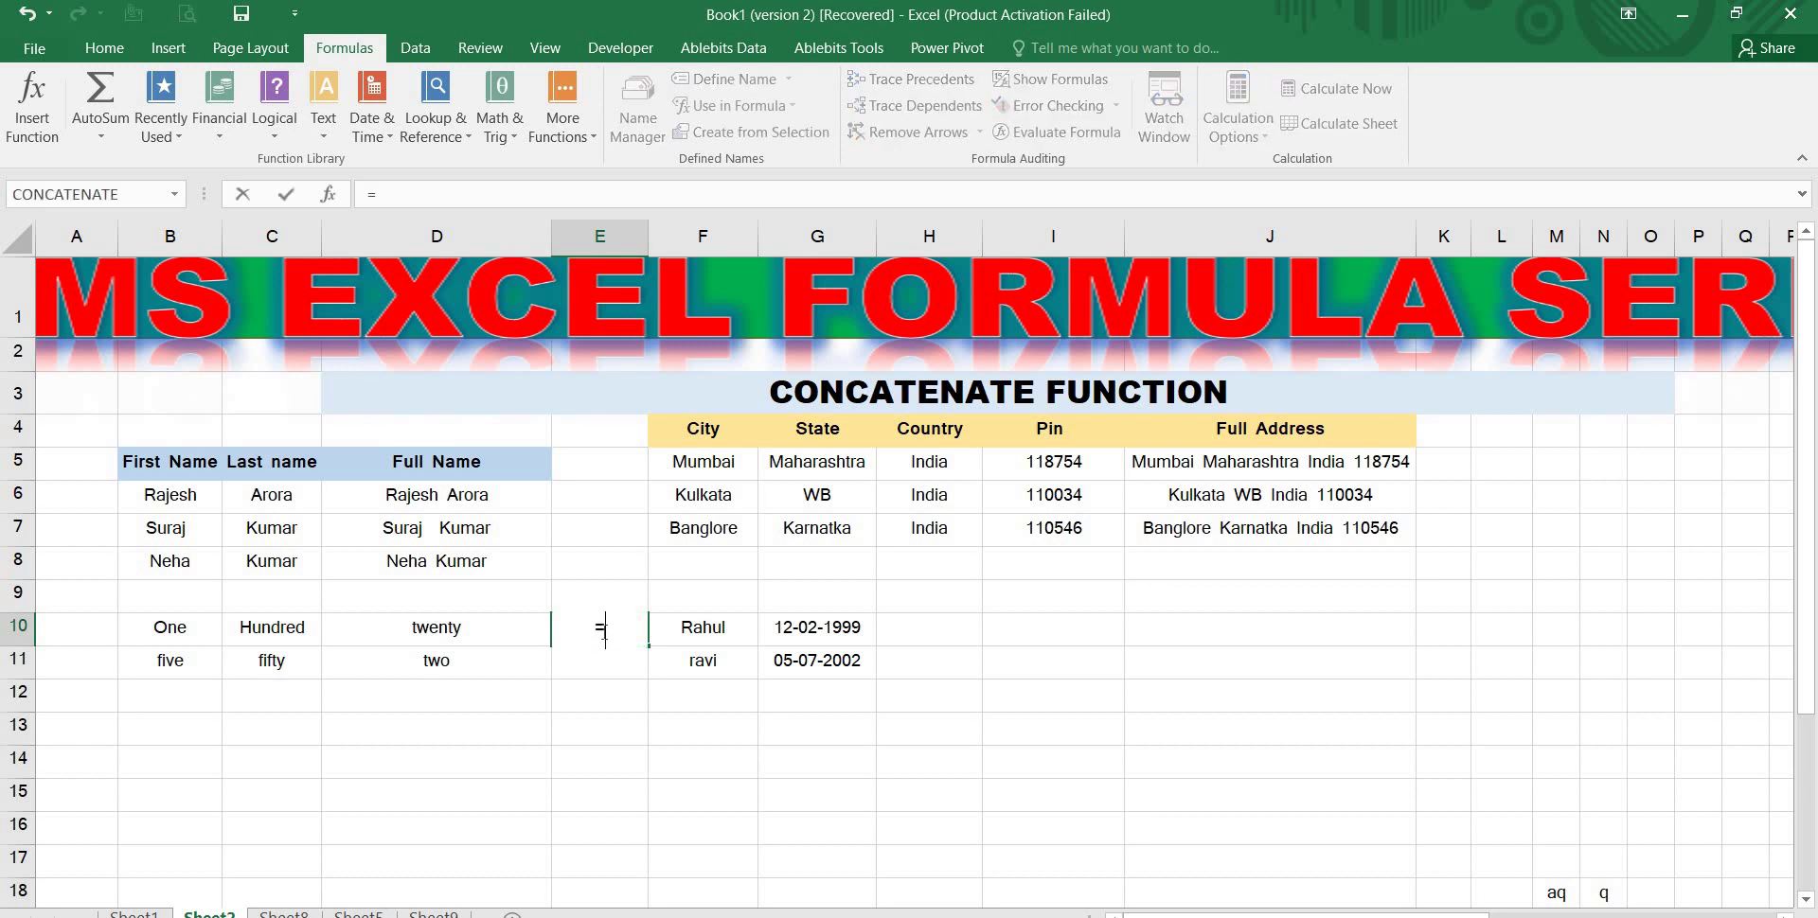
text(concatenate()
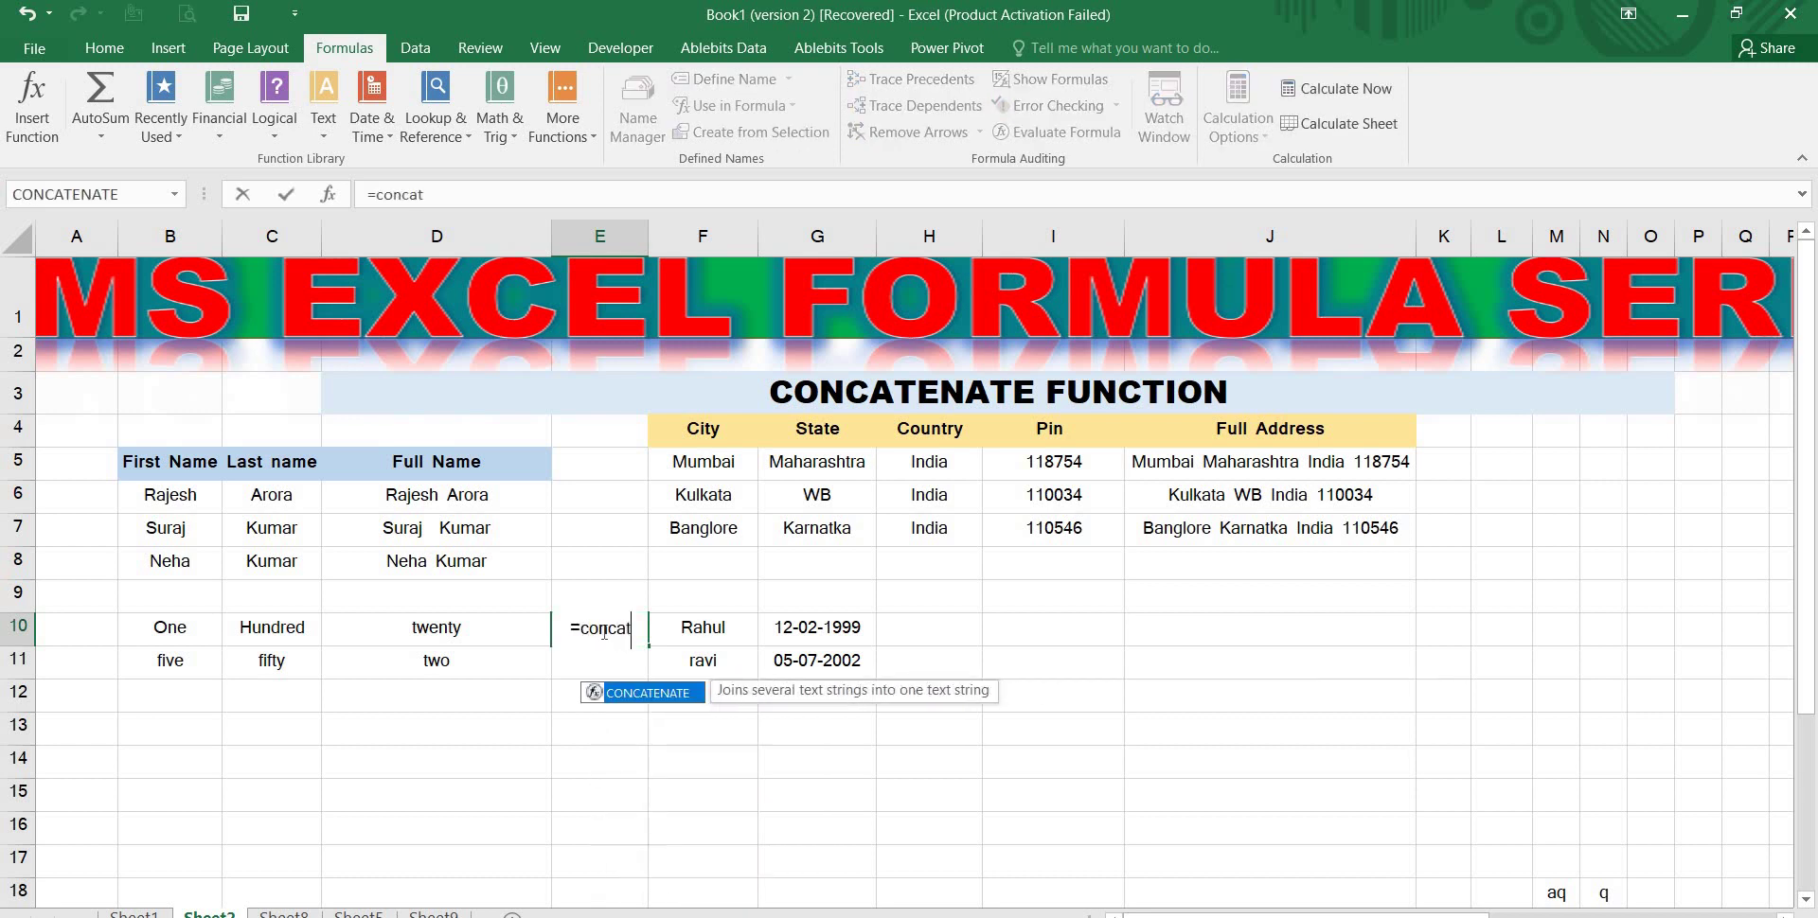
click(174, 629)
text(,")
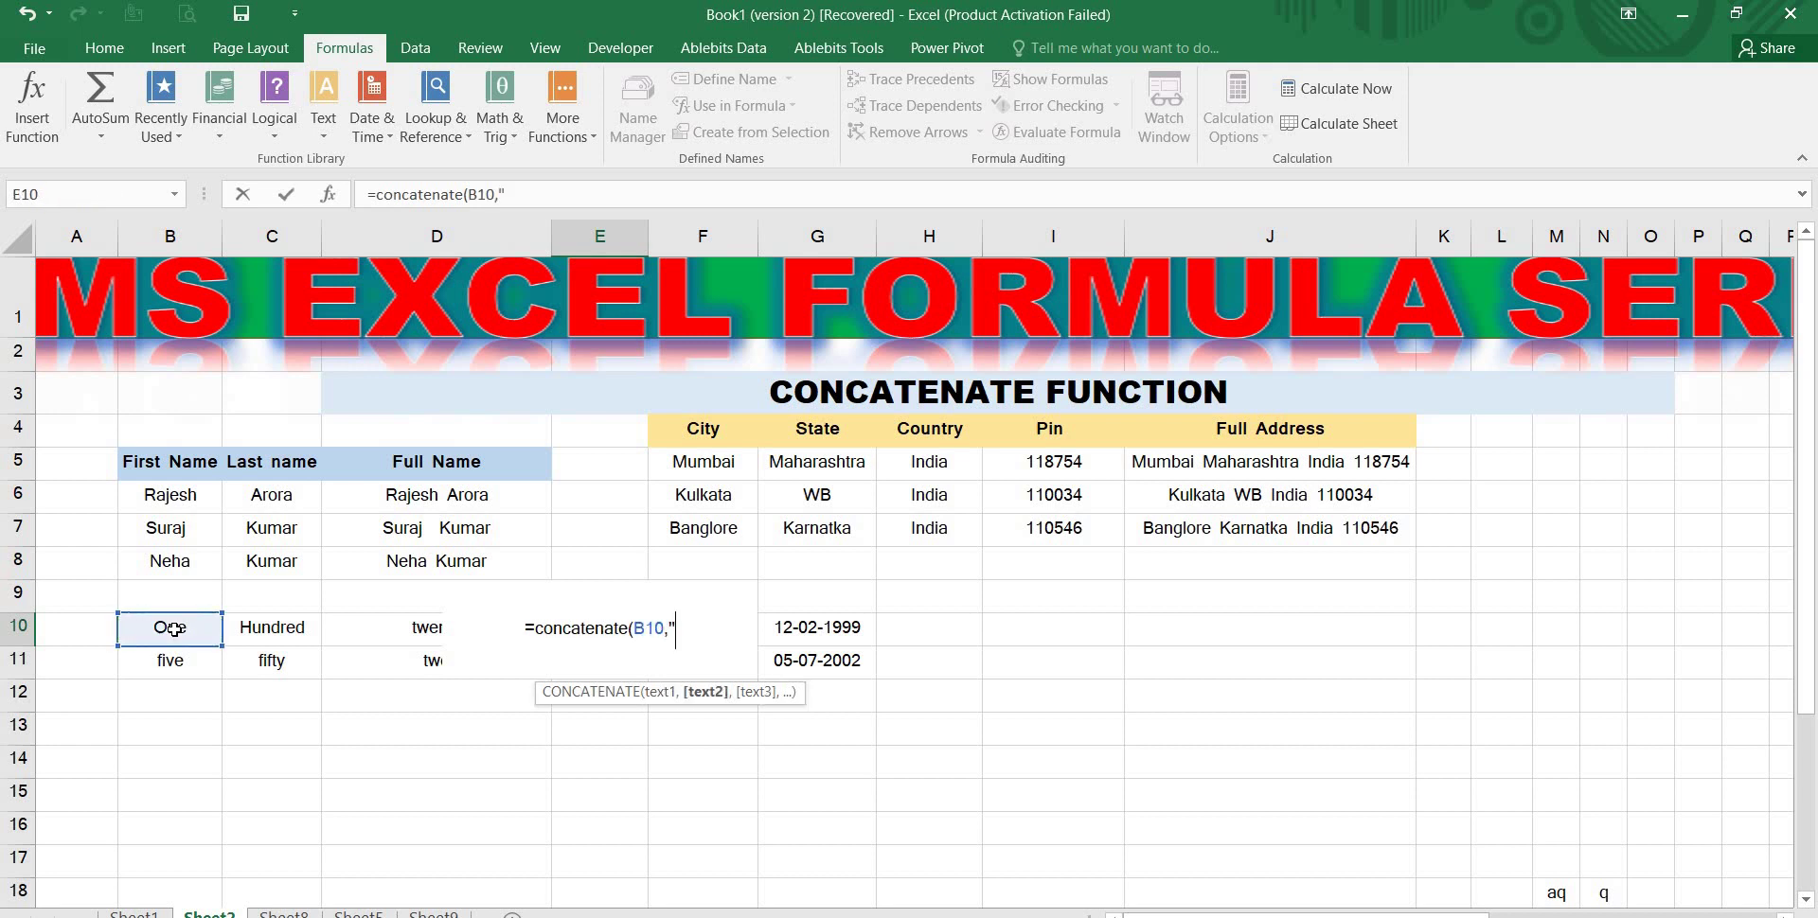
text( ")
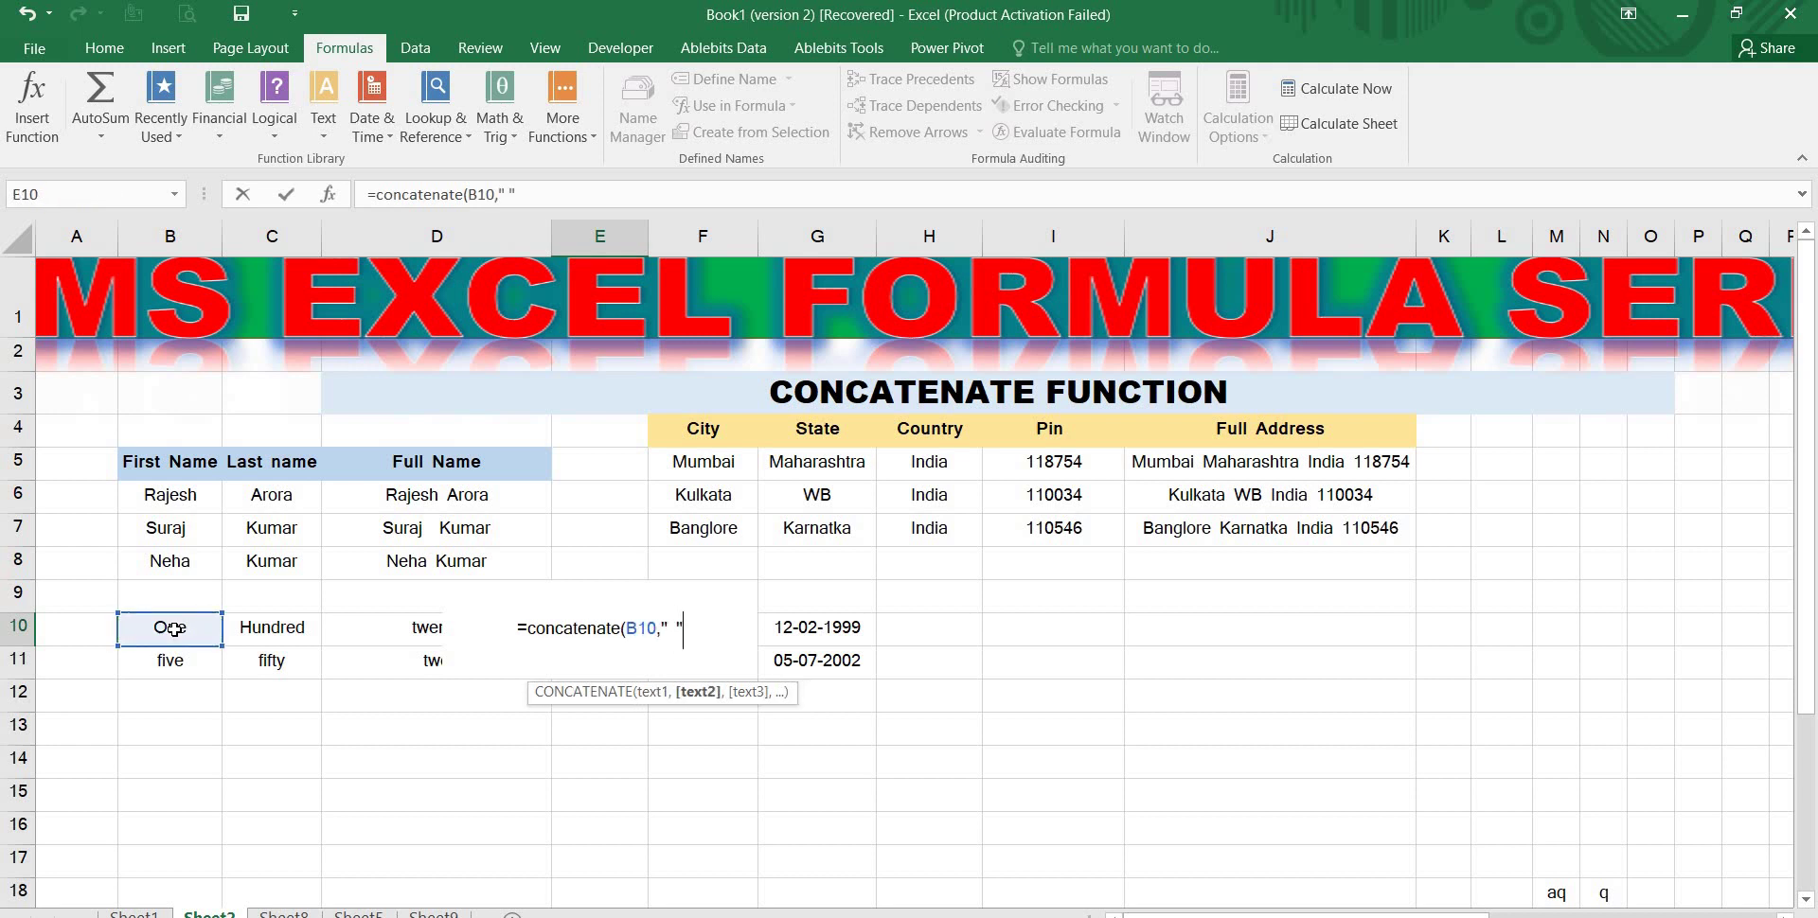
text(,)
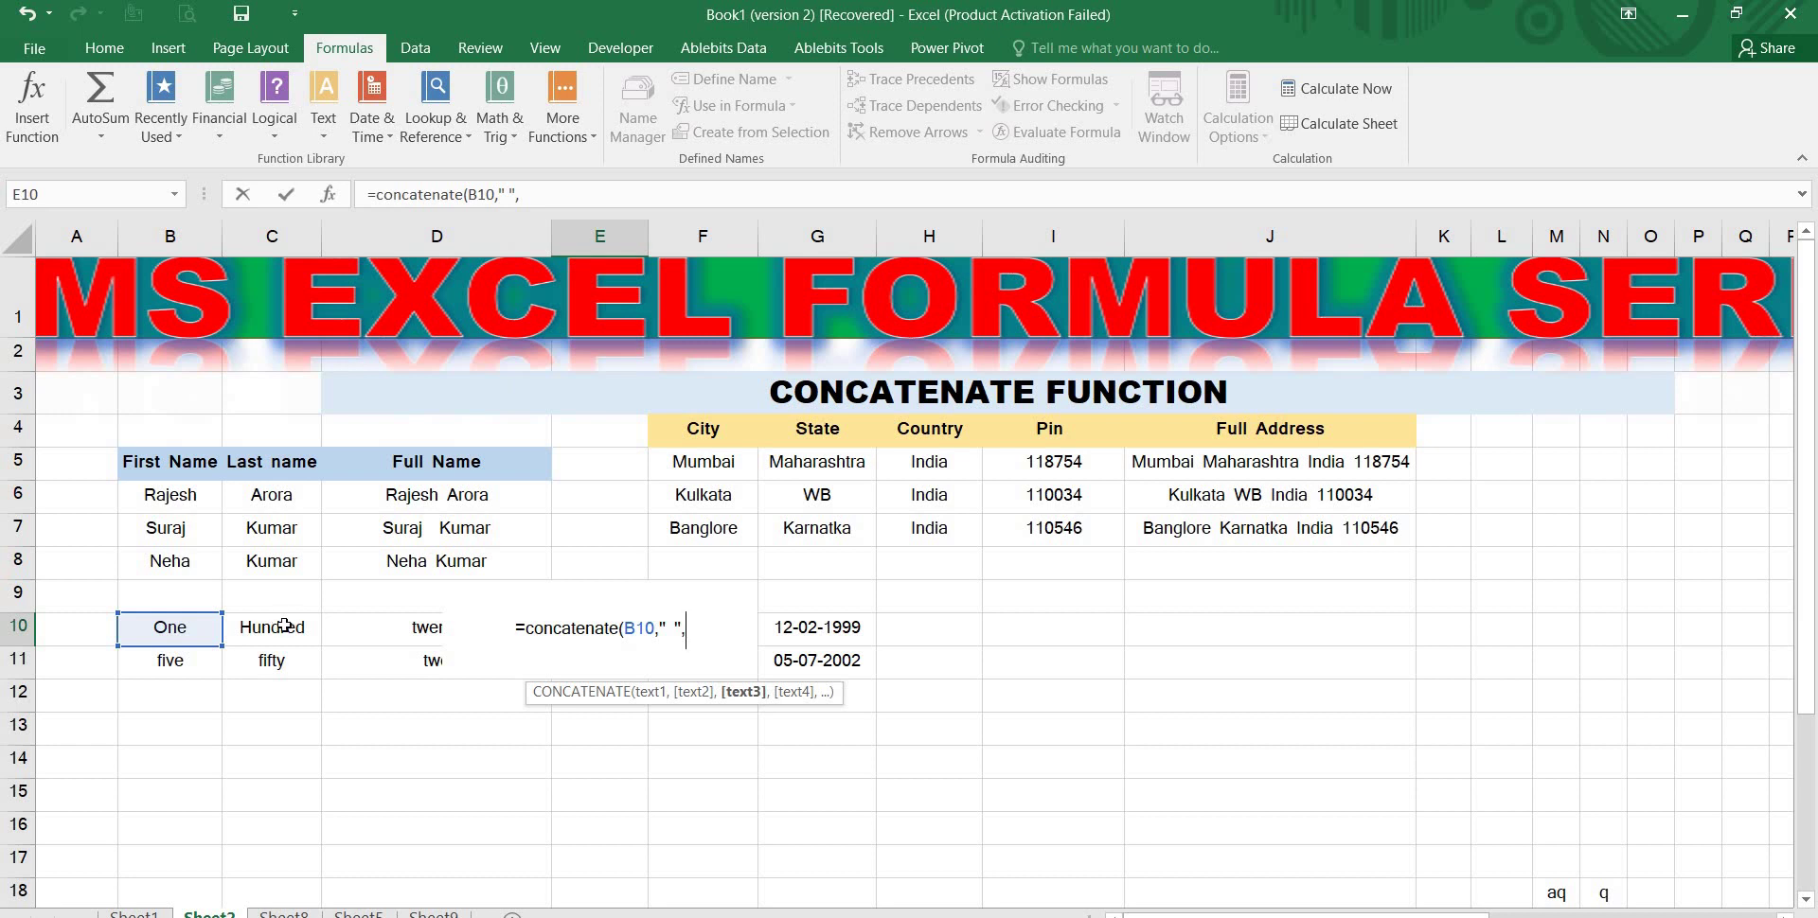
click(281, 625)
text(,)
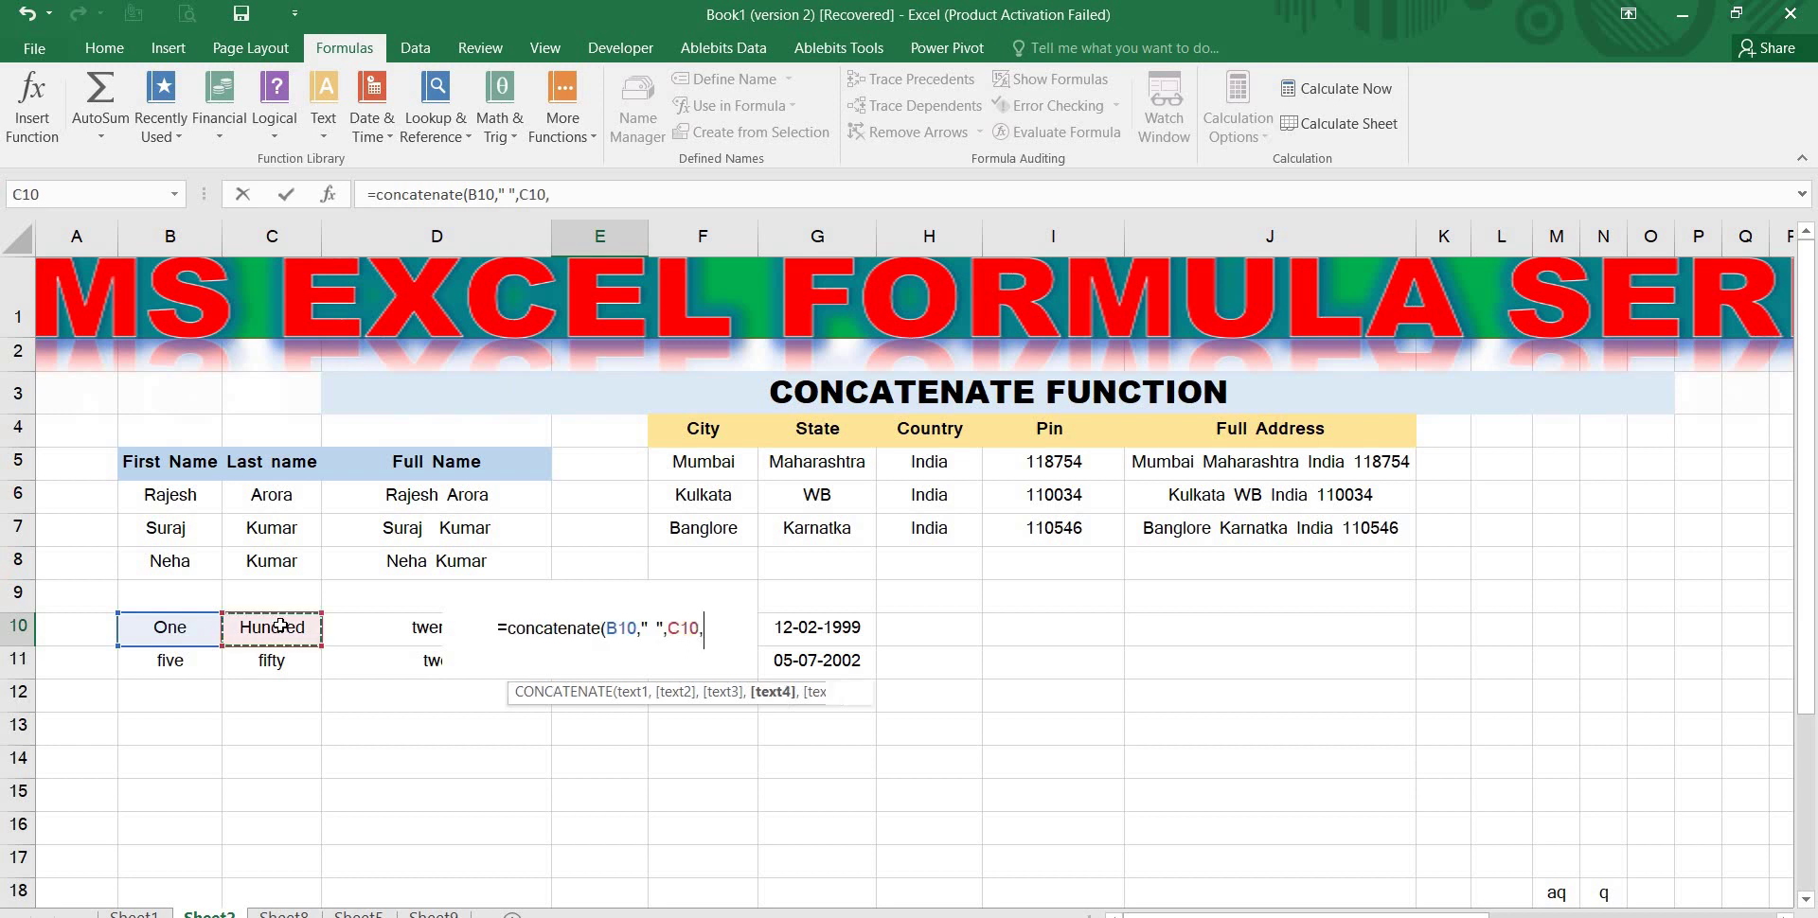
text(")
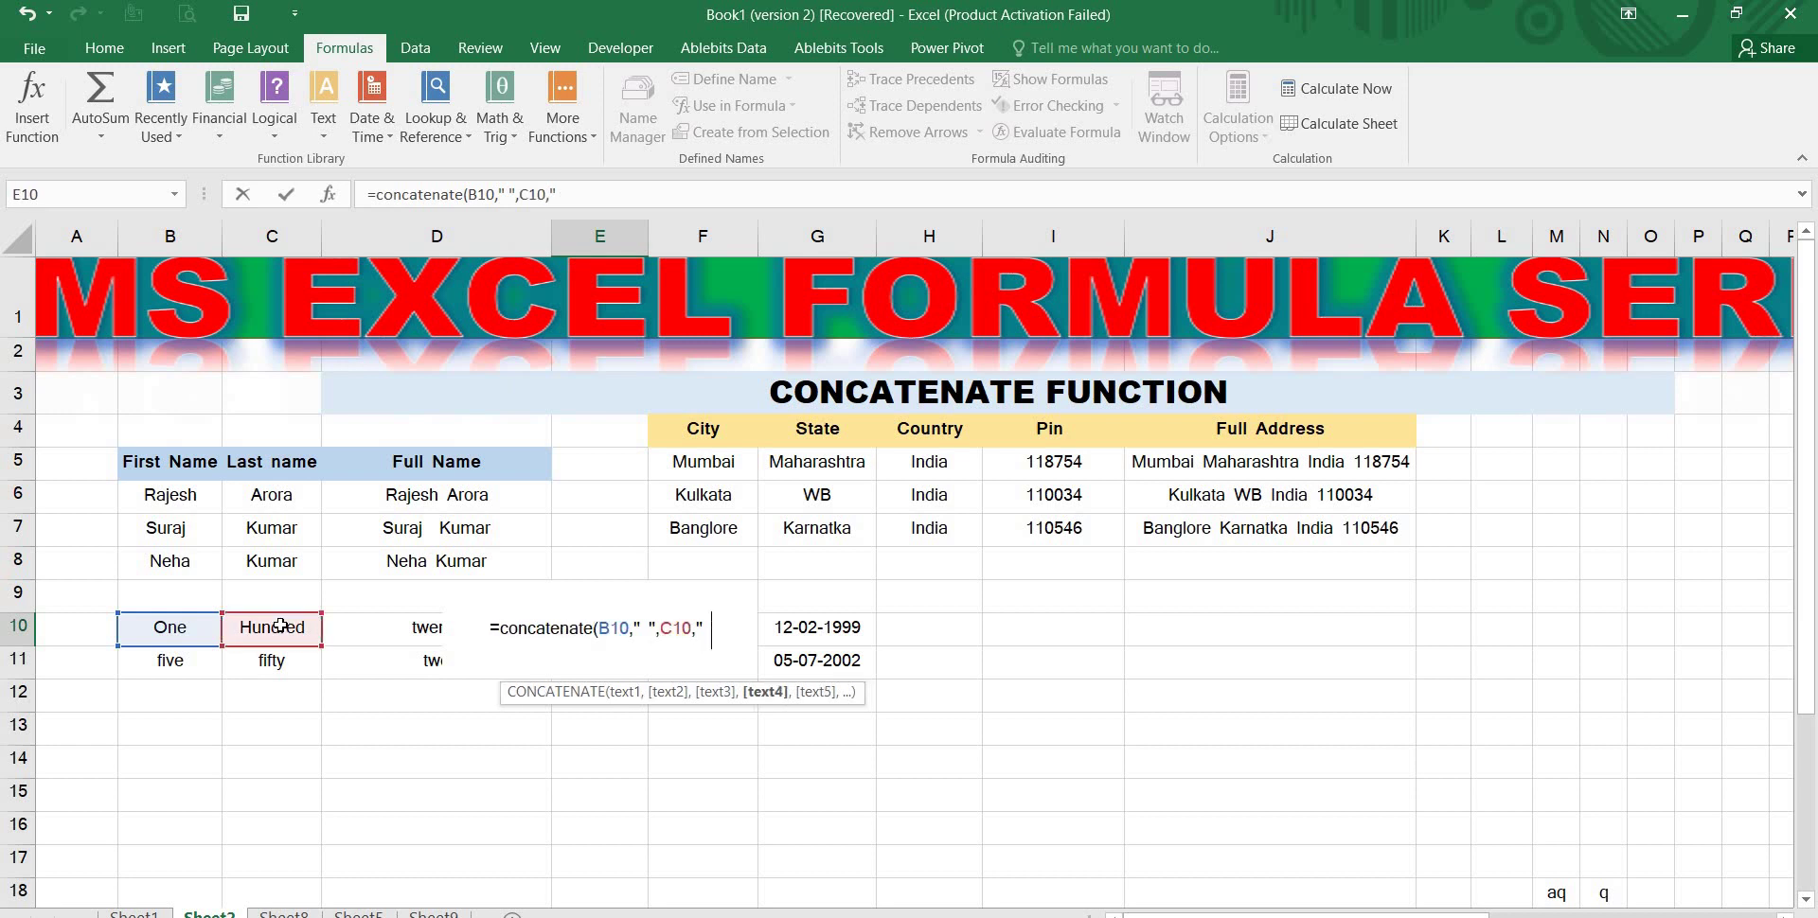
text( ",)
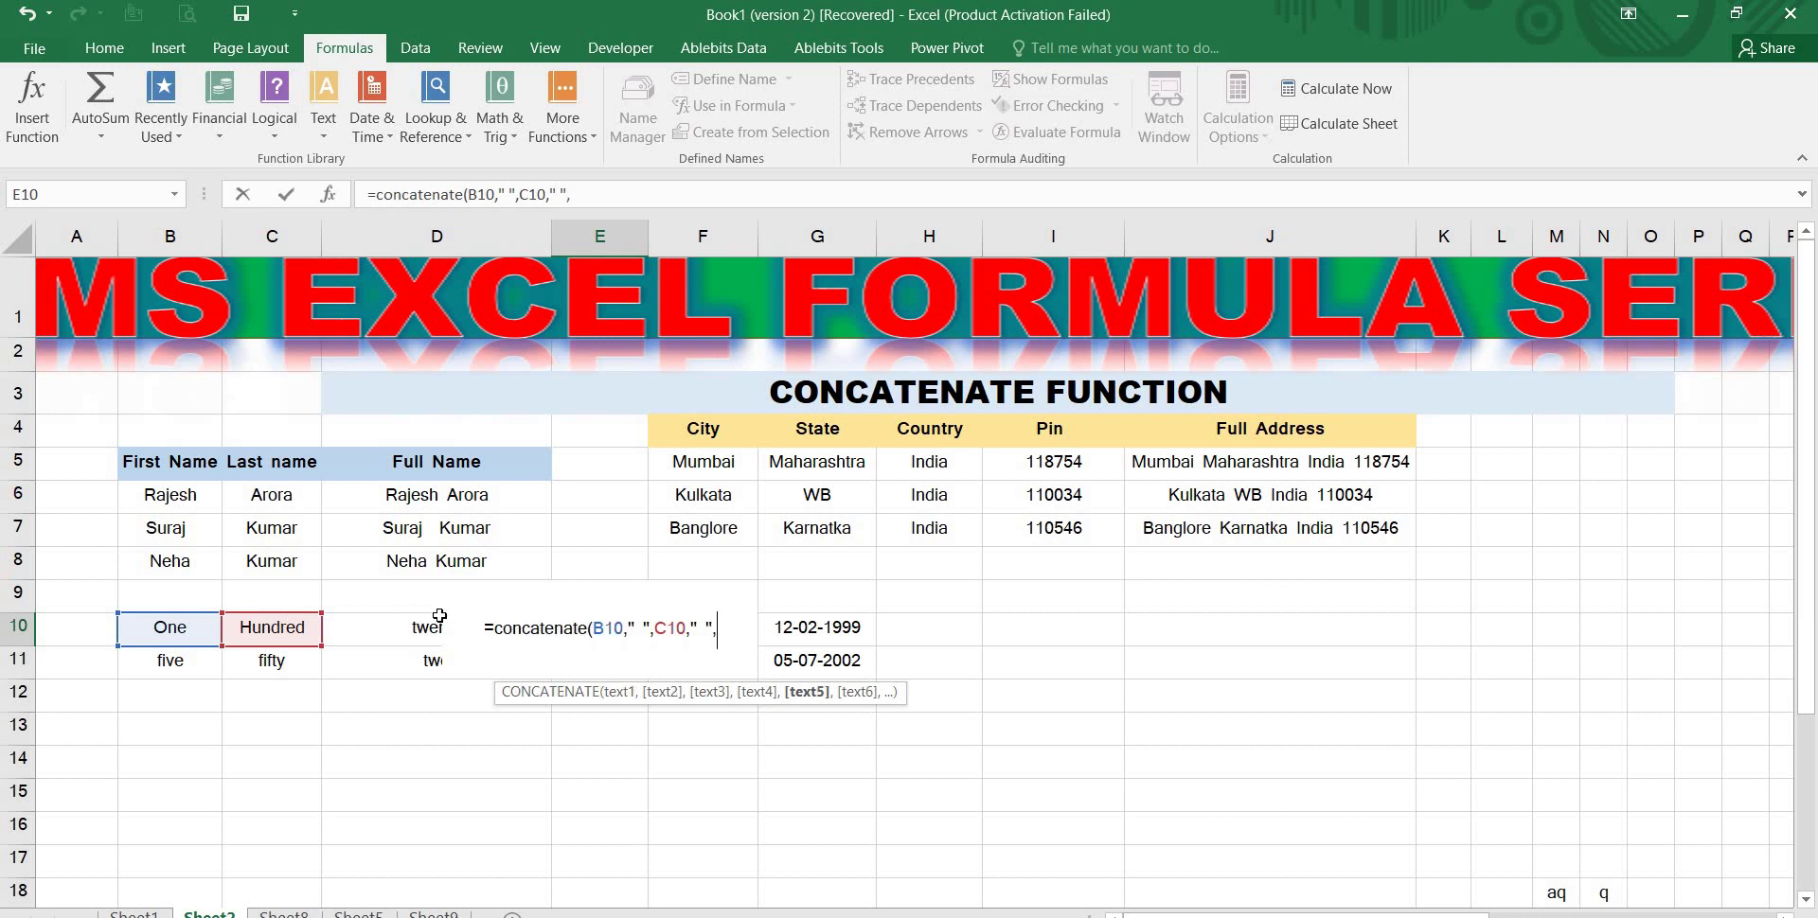
click(388, 632)
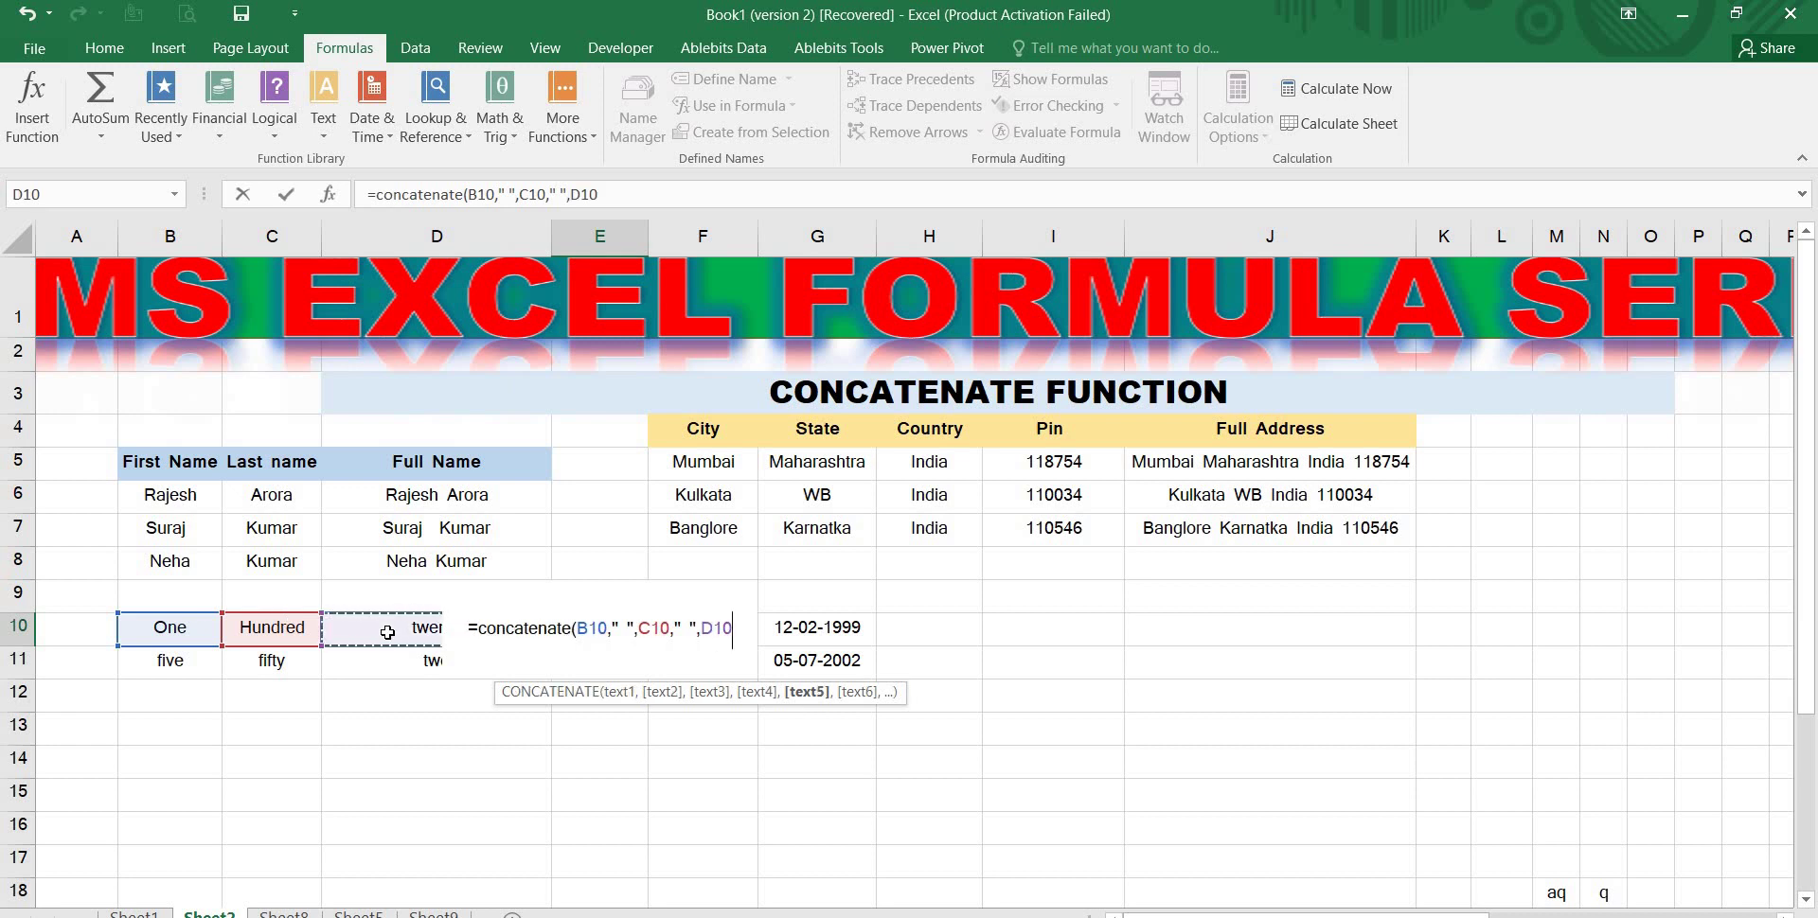
text())
key(Return)
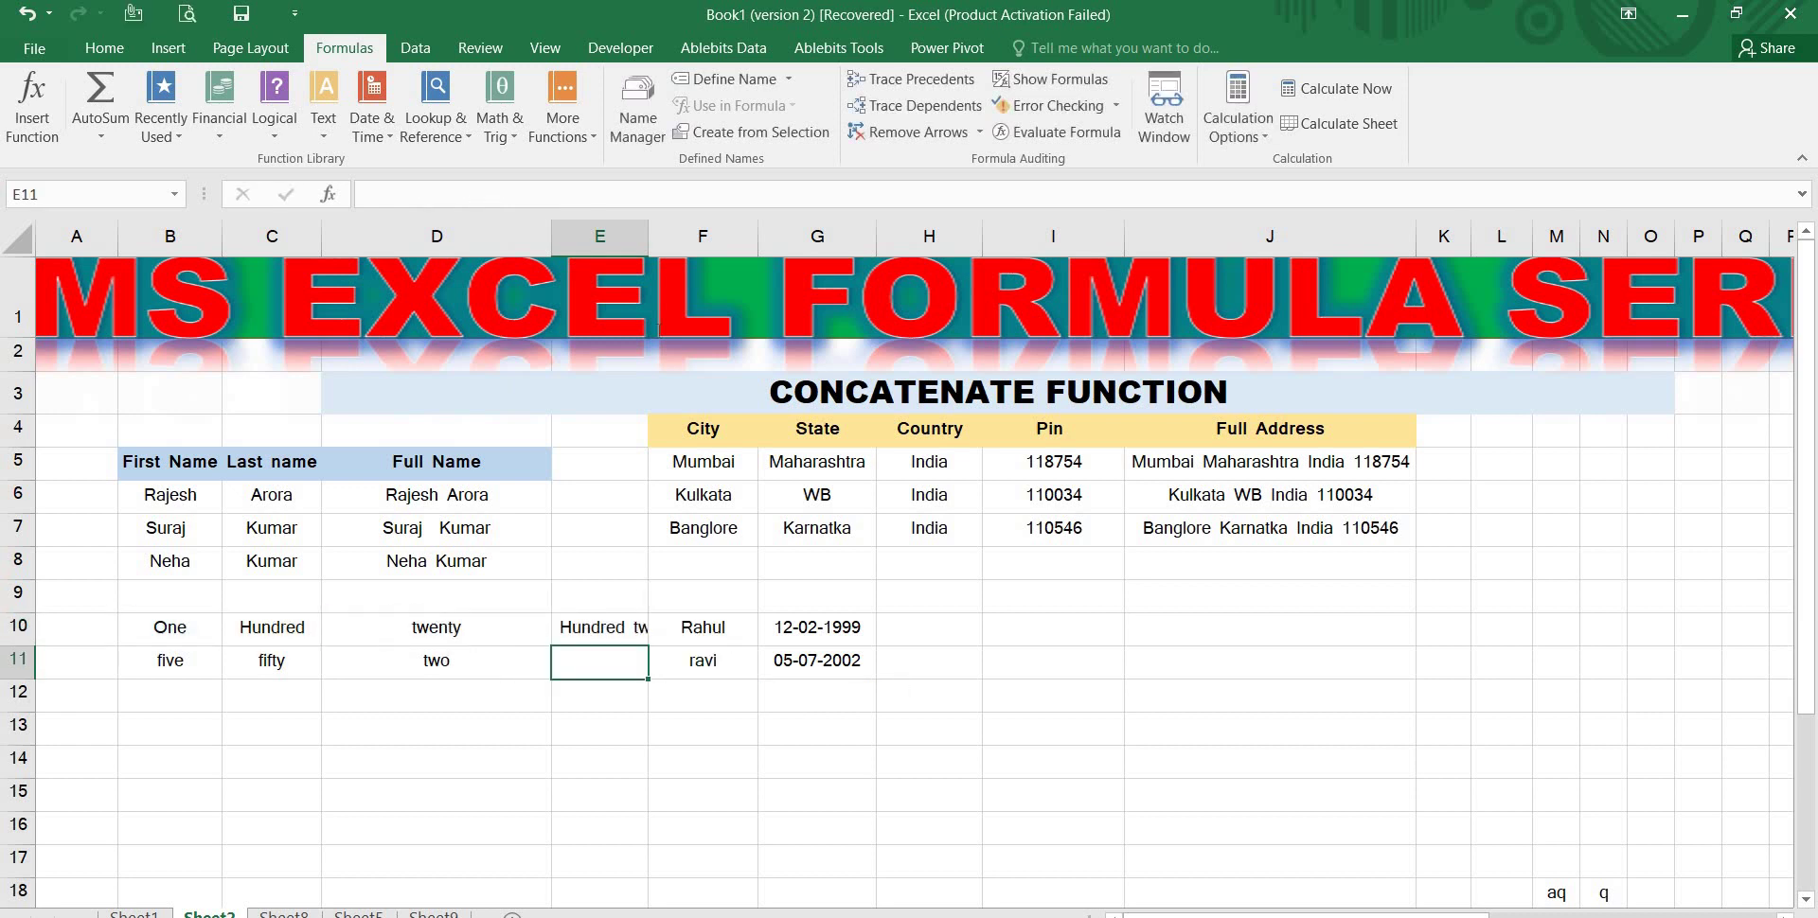
double_click(647, 243)
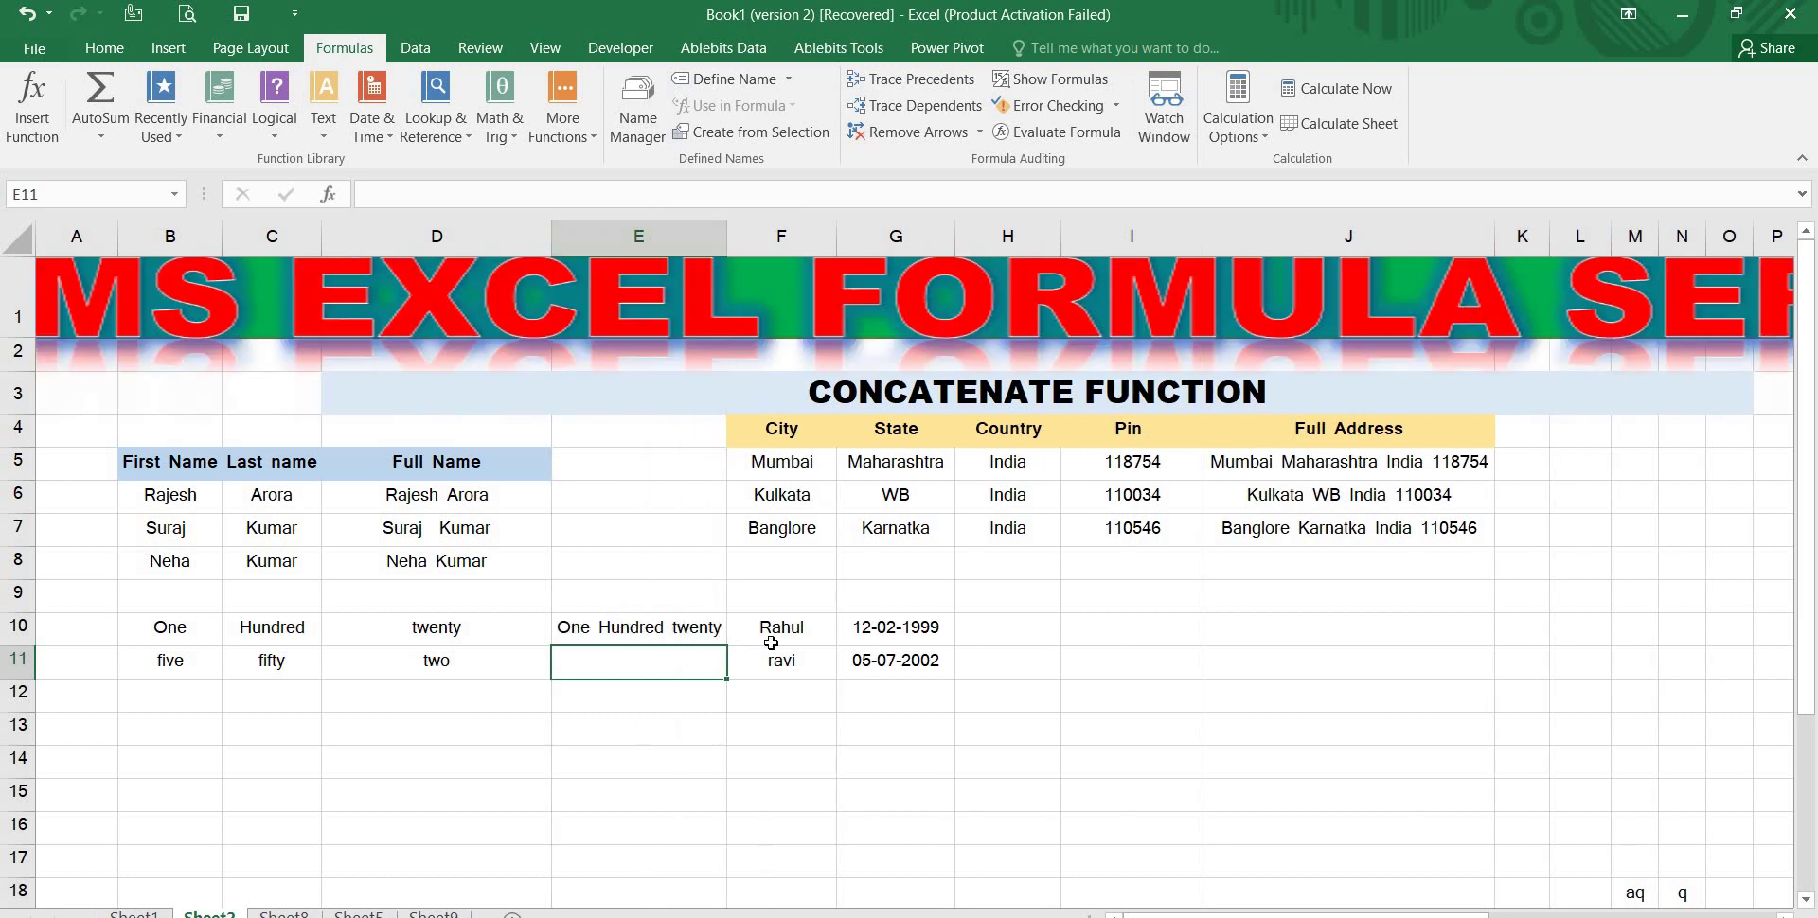
Copy the E10 formula down to E11, giving five fifty two
click(646, 641)
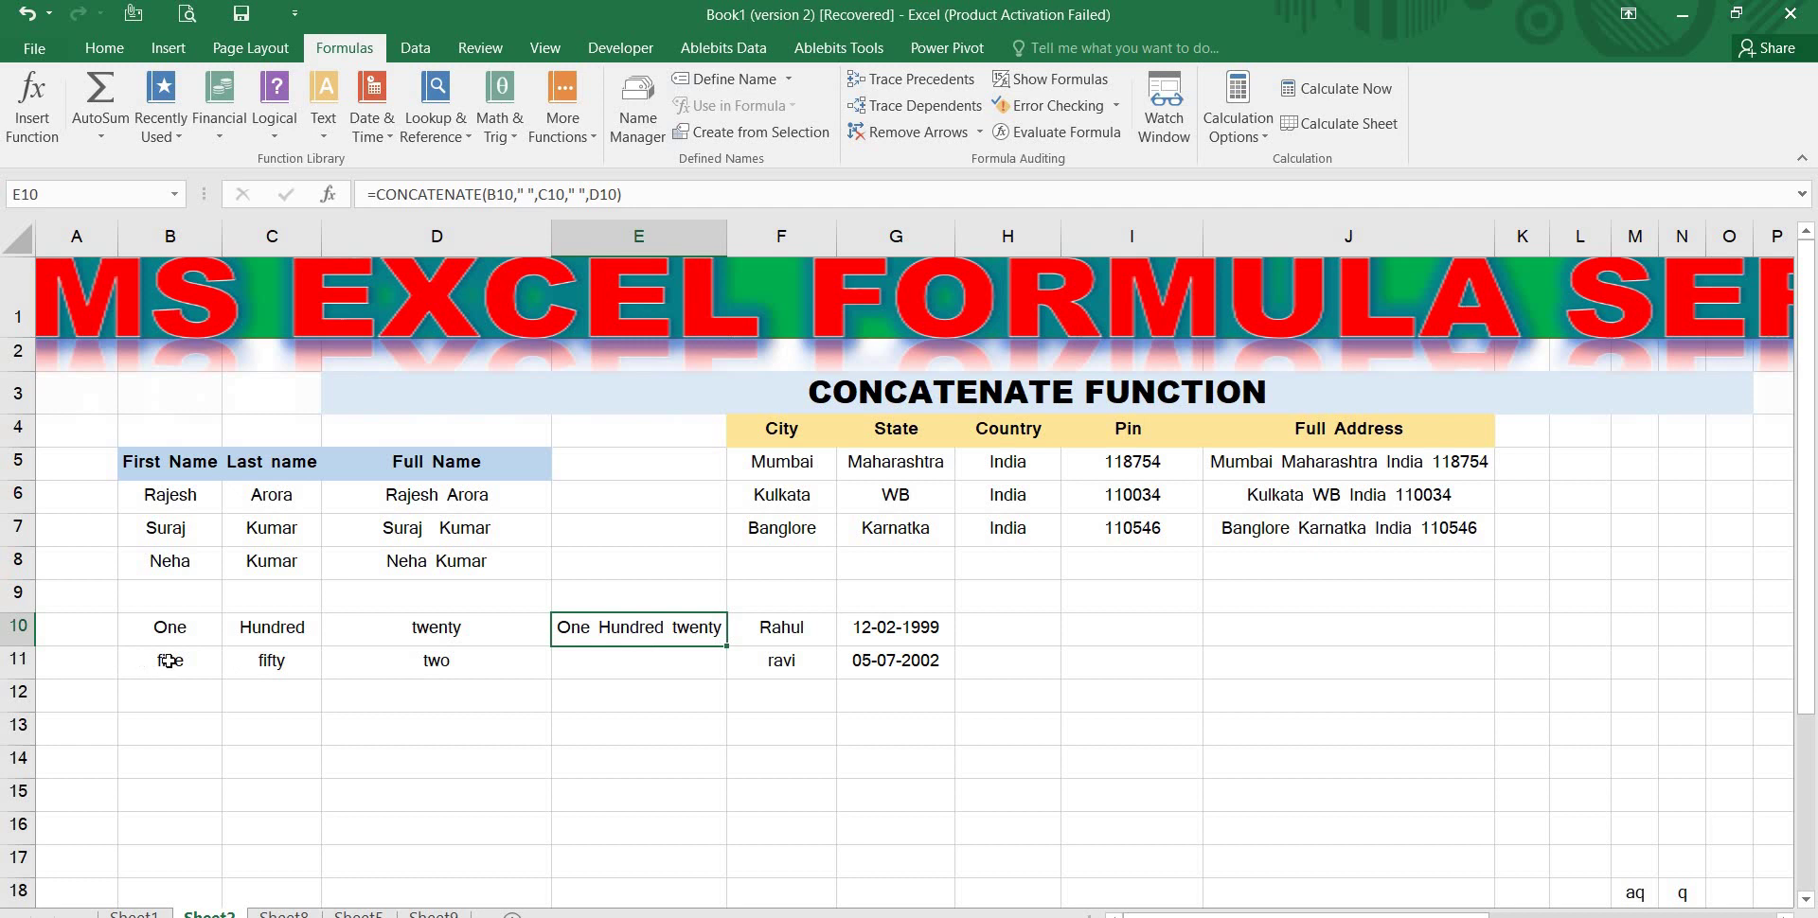
drag(156, 661, 531, 661)
click(702, 632)
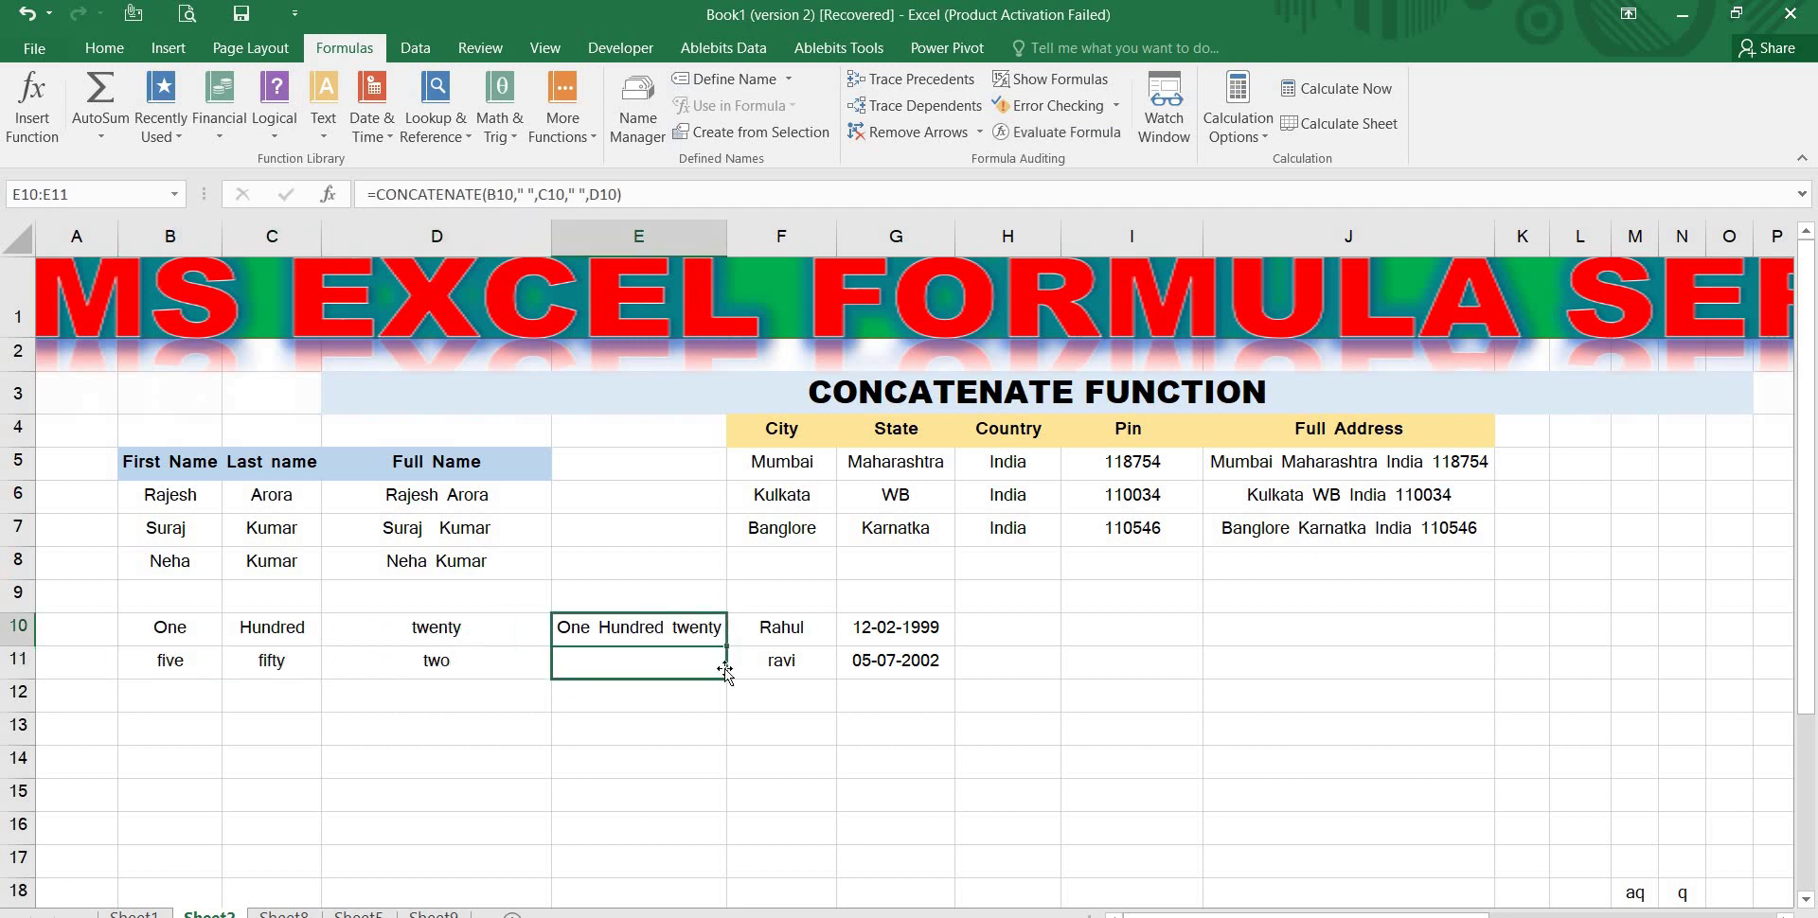
drag(726, 670, 726, 674)
Check both joined results in column E and inspect the name and date in F10 and G10
drag(189, 629, 421, 658)
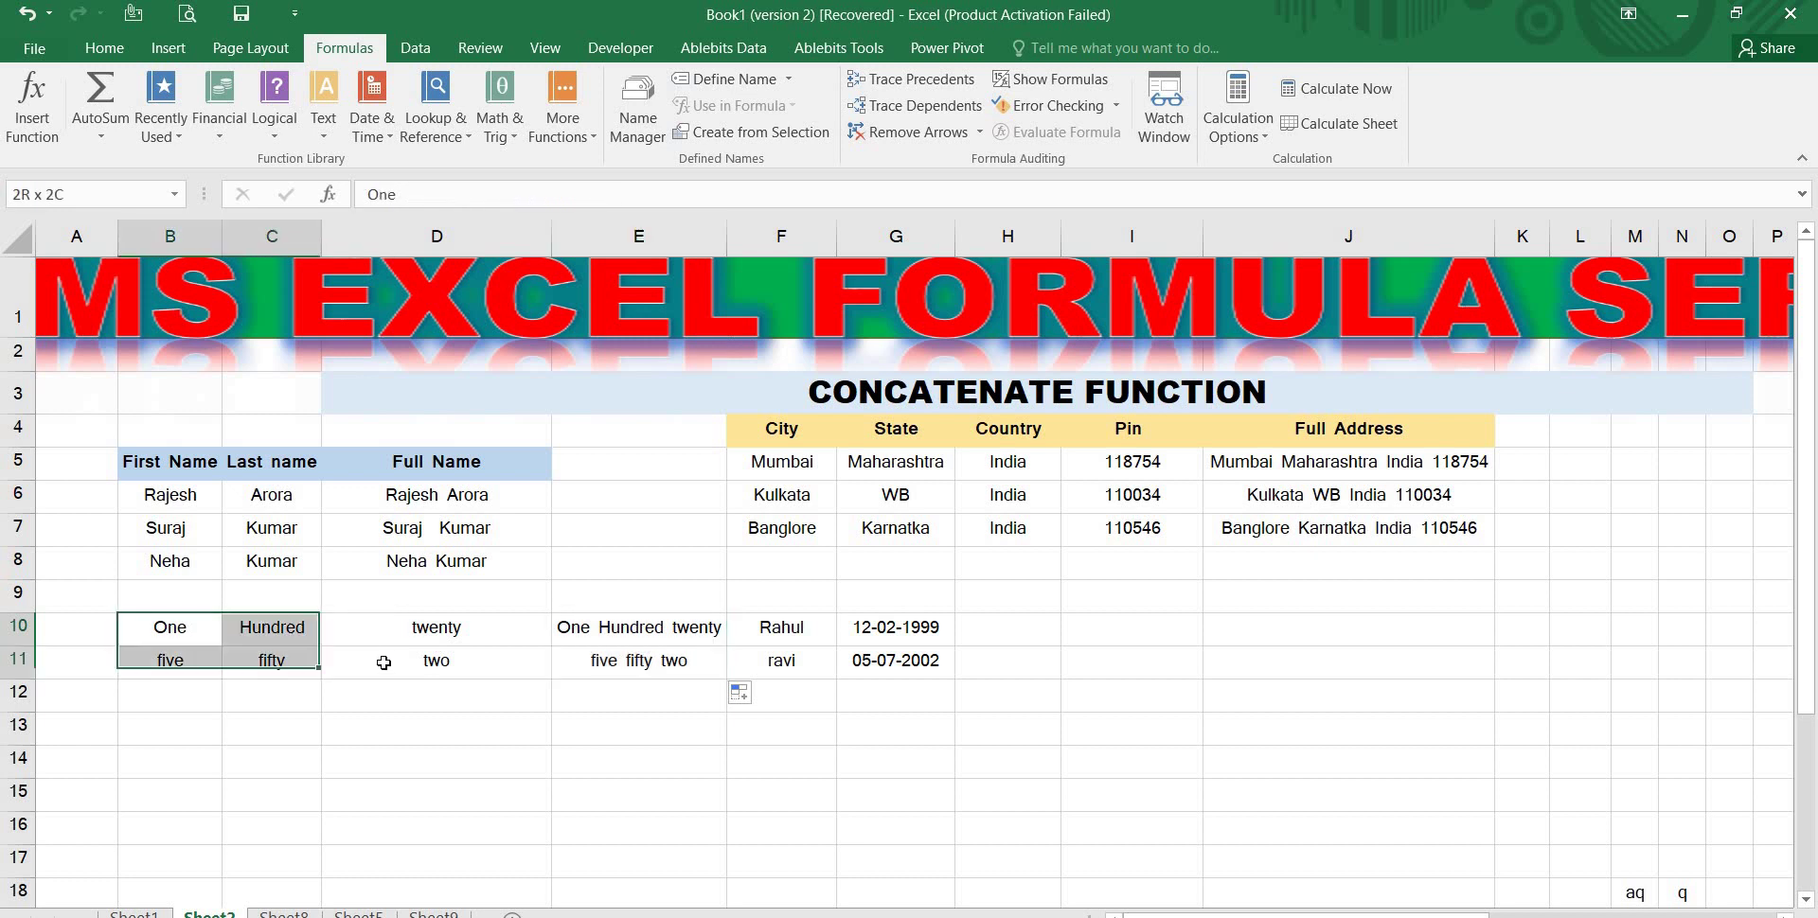
click(502, 661)
drag(606, 633, 605, 655)
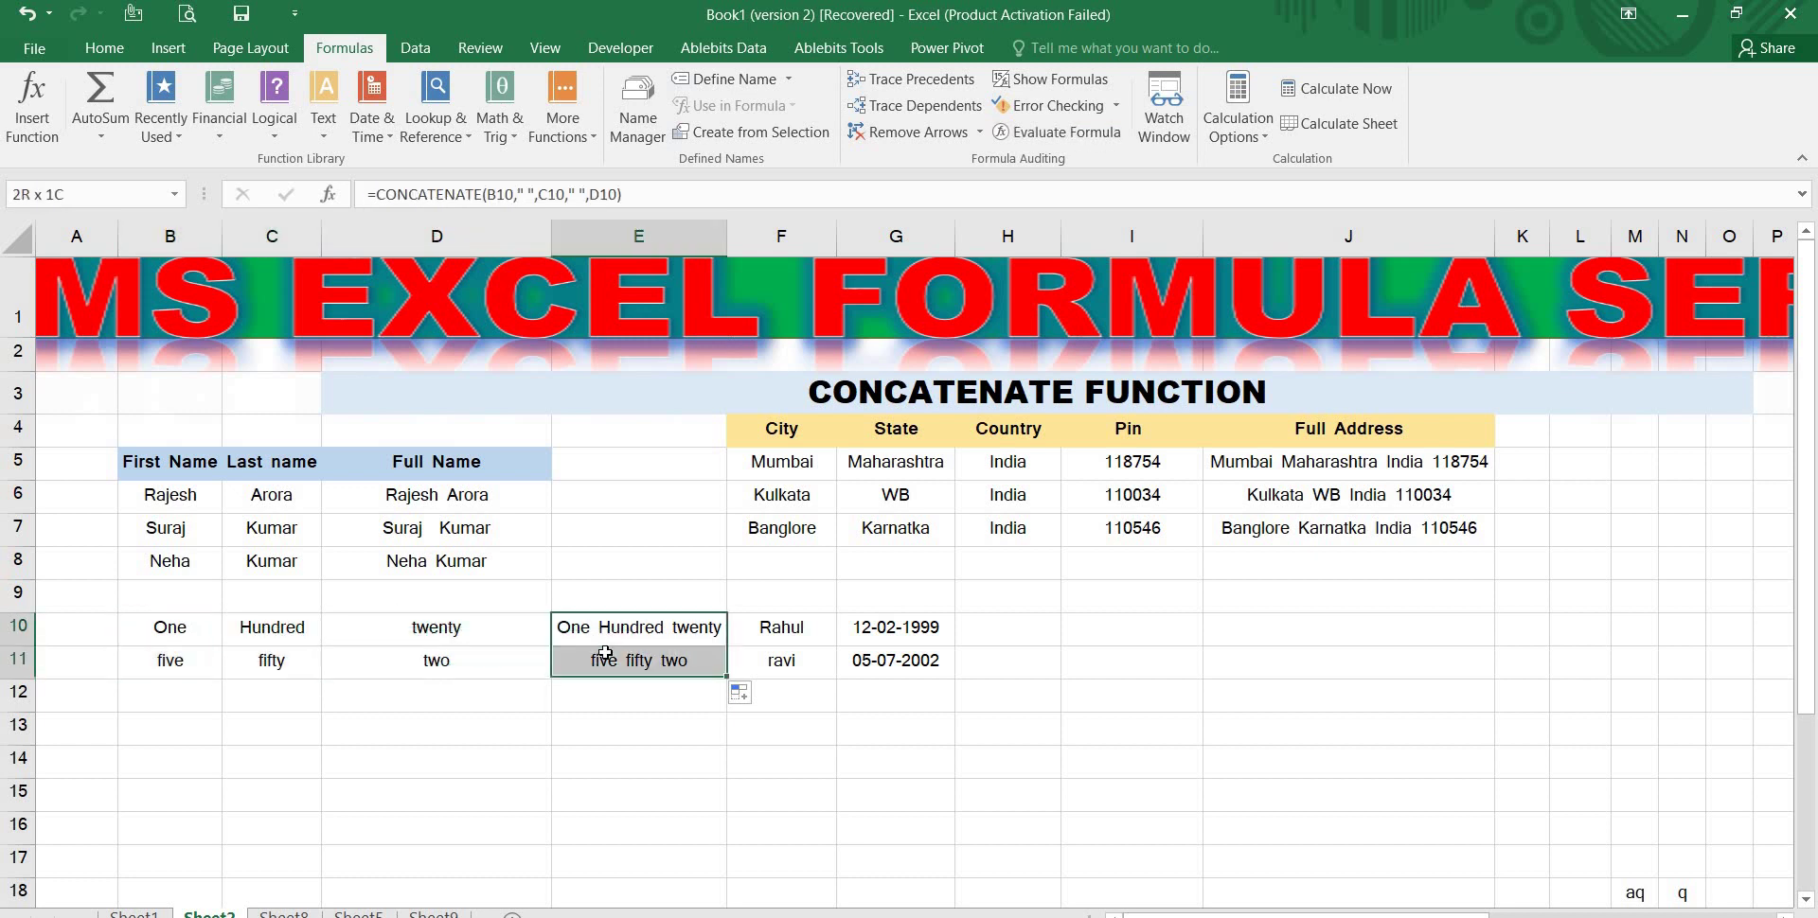
click(605, 655)
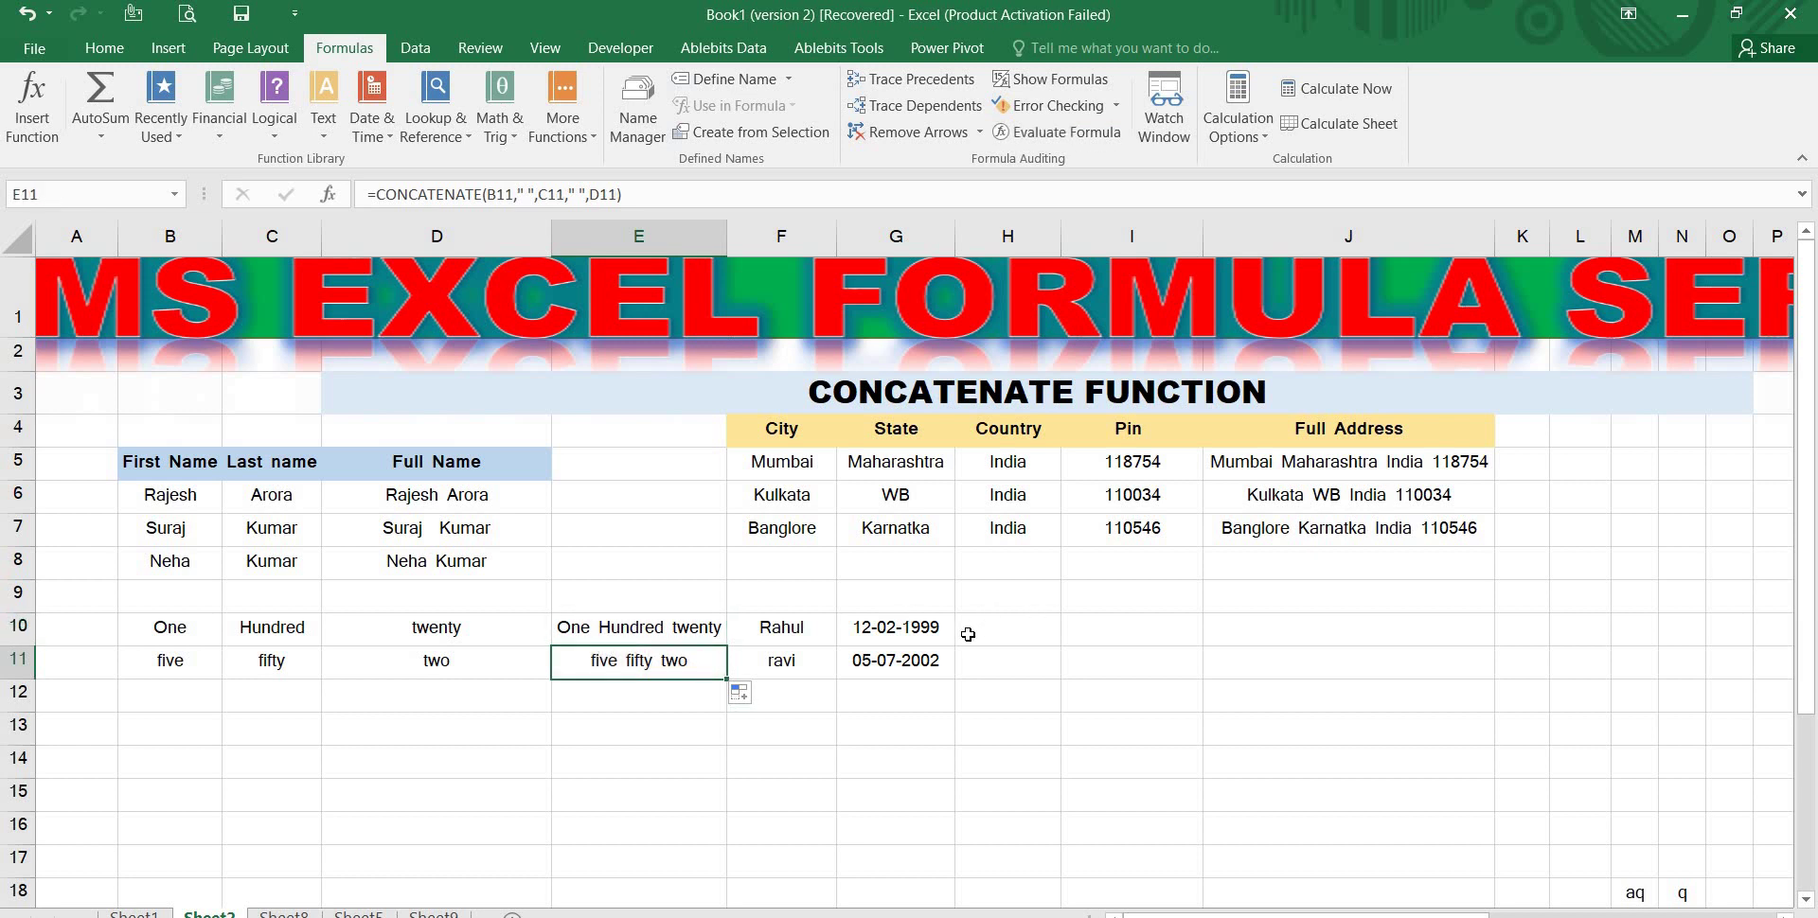
click(815, 637)
click(887, 628)
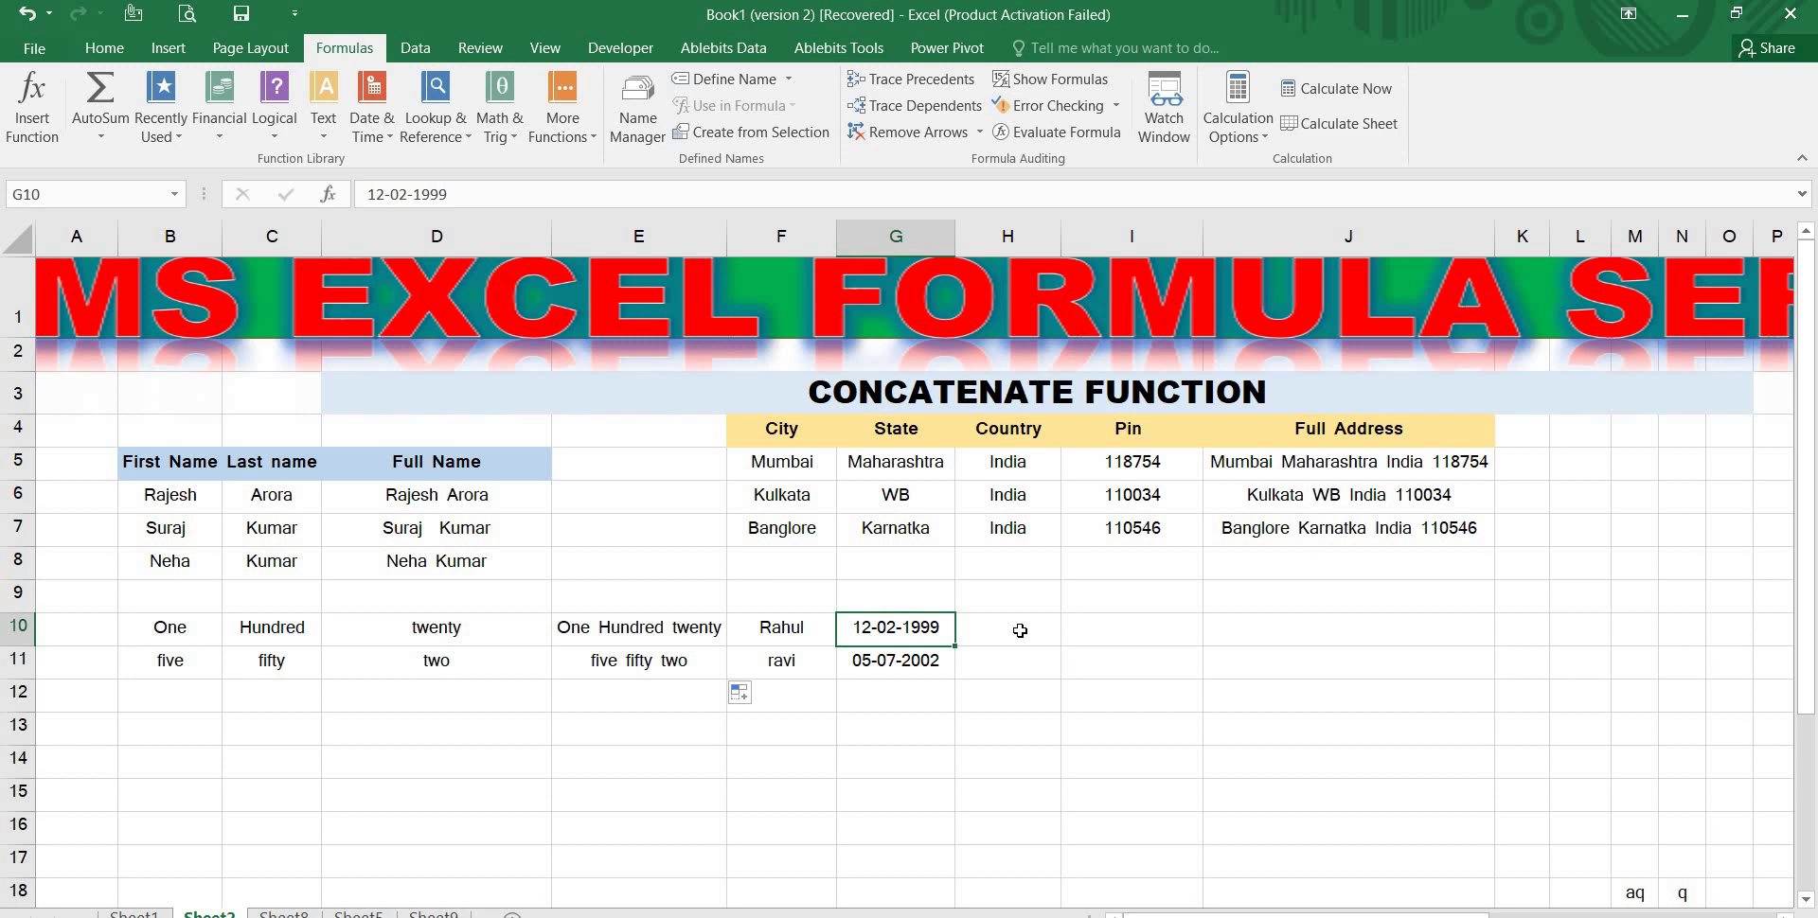
Enter =CONCATENATE(F10,",",G10) in I10, showing Rahul,36203
click(1100, 635)
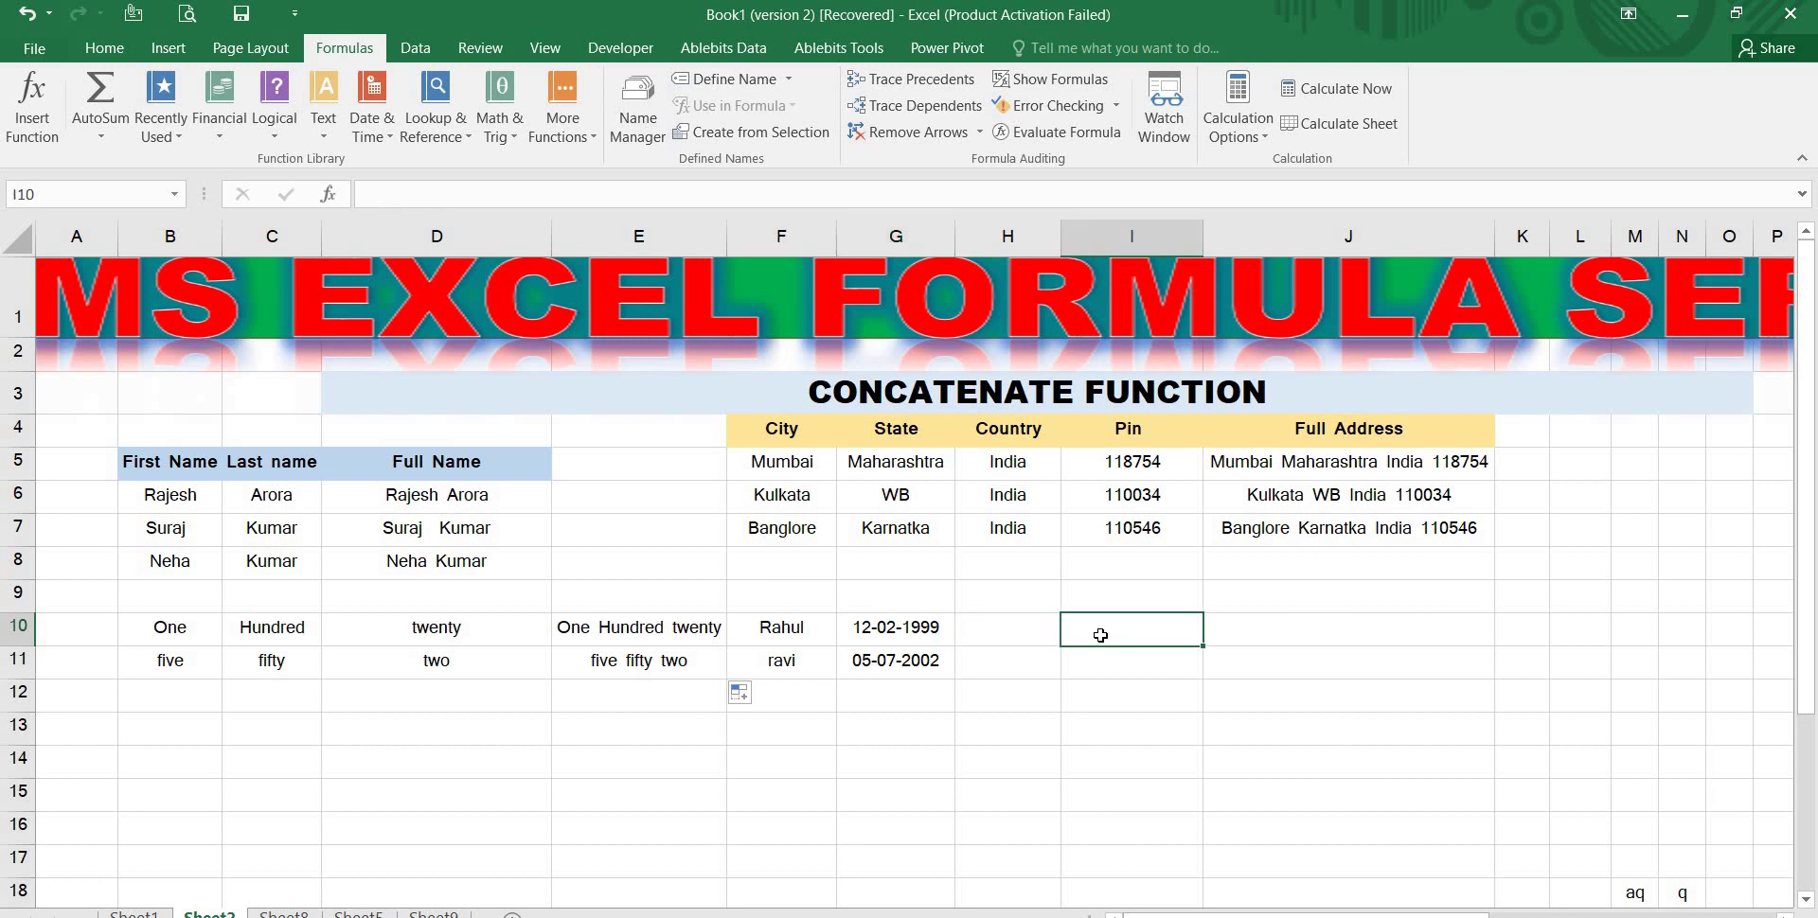
text(=concat)
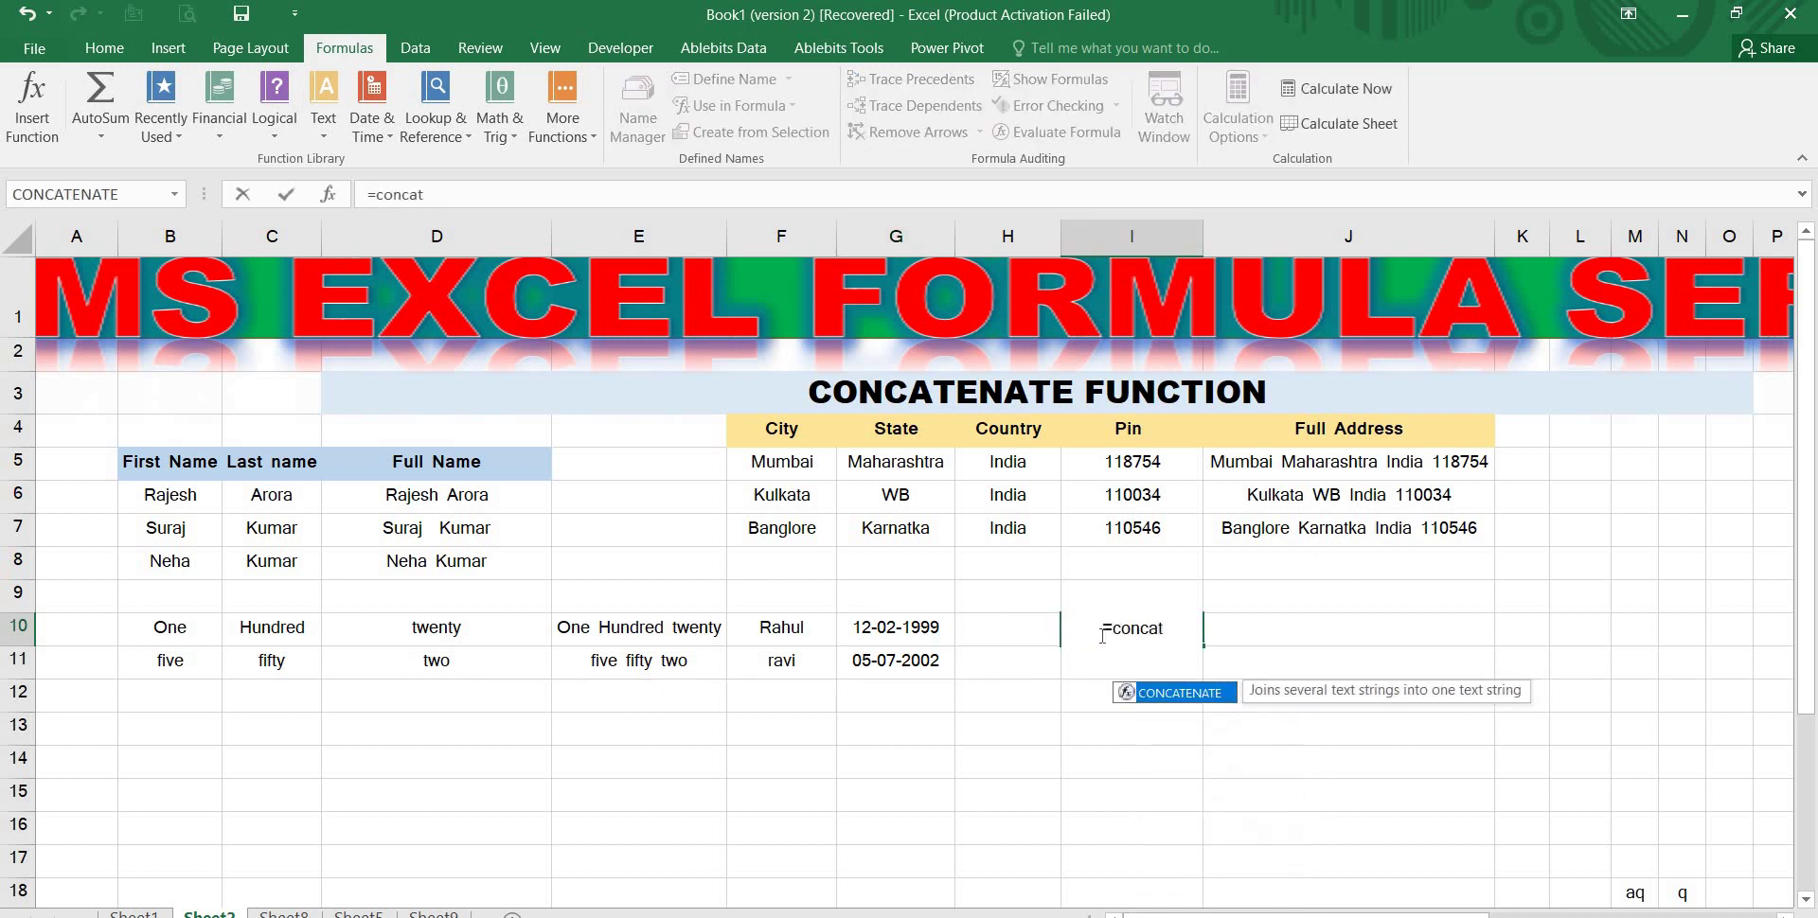
text(enate()
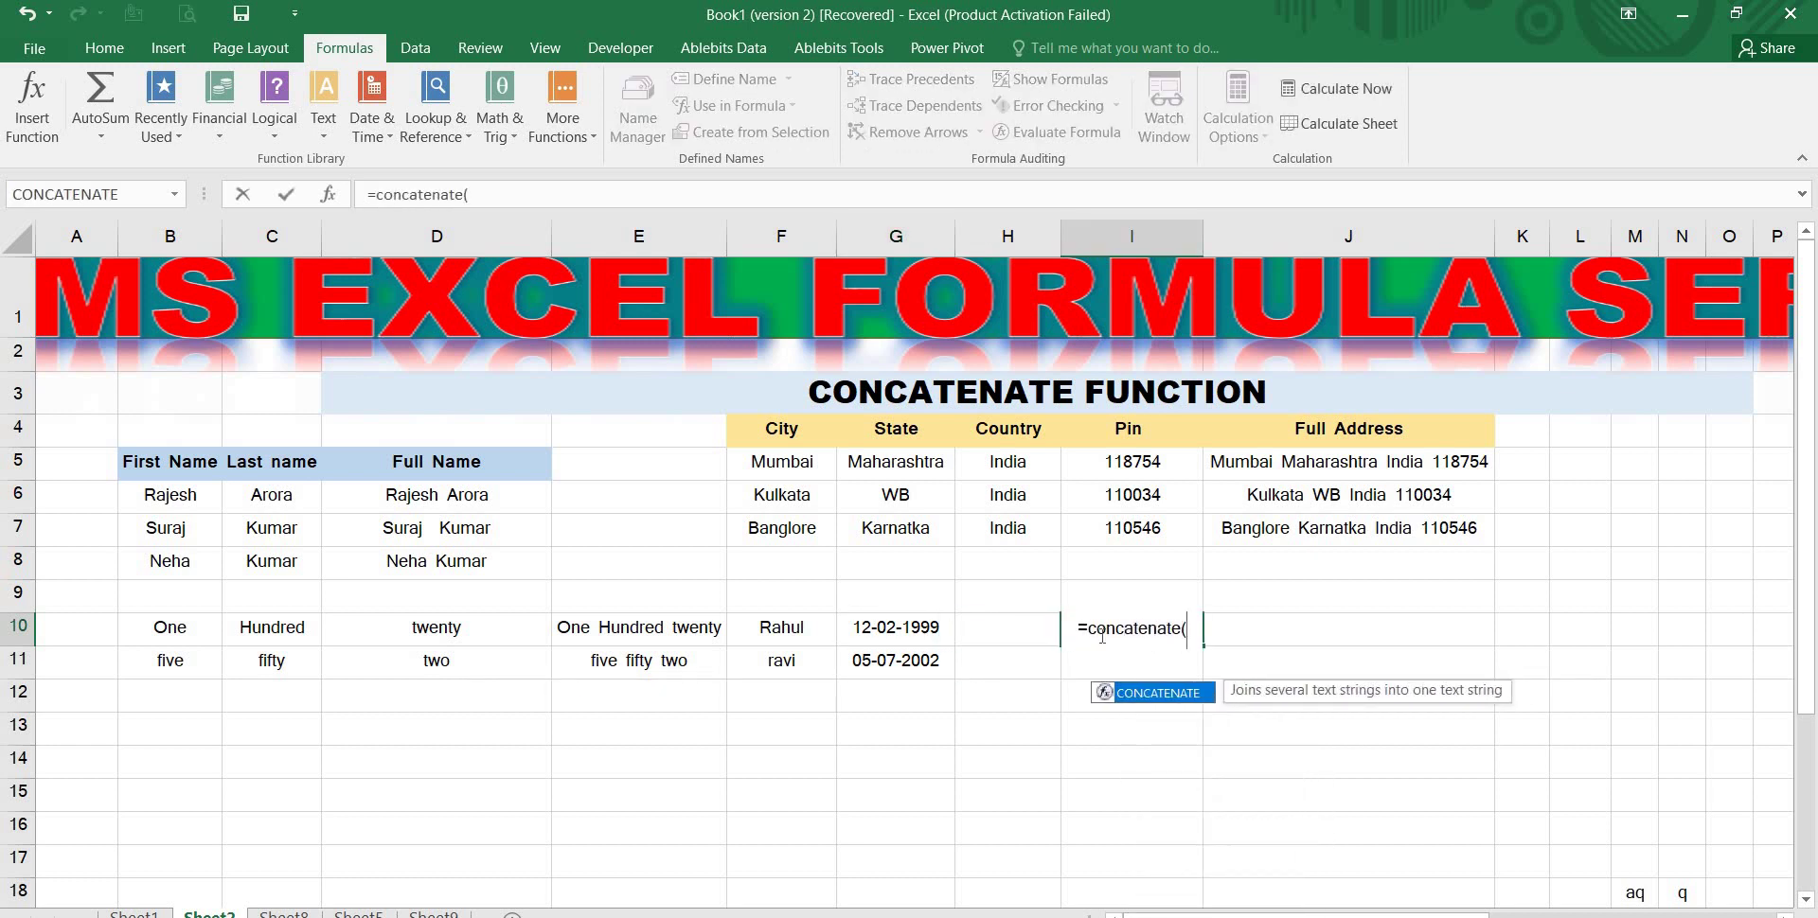
click(769, 627)
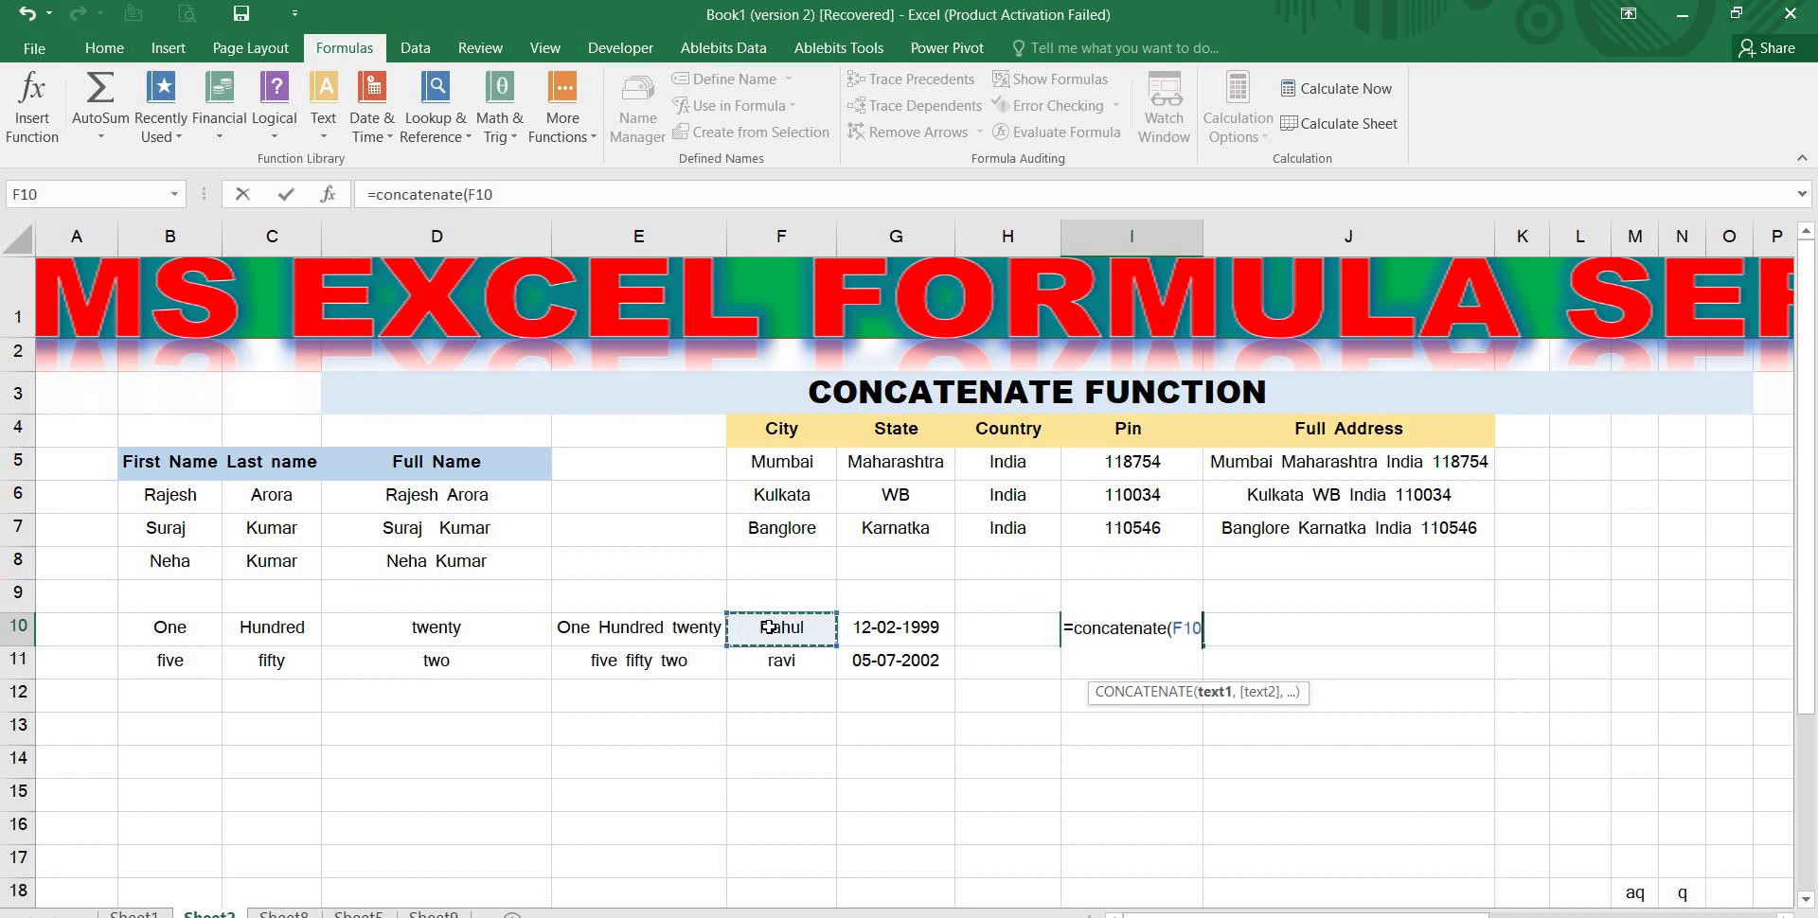
text(,)
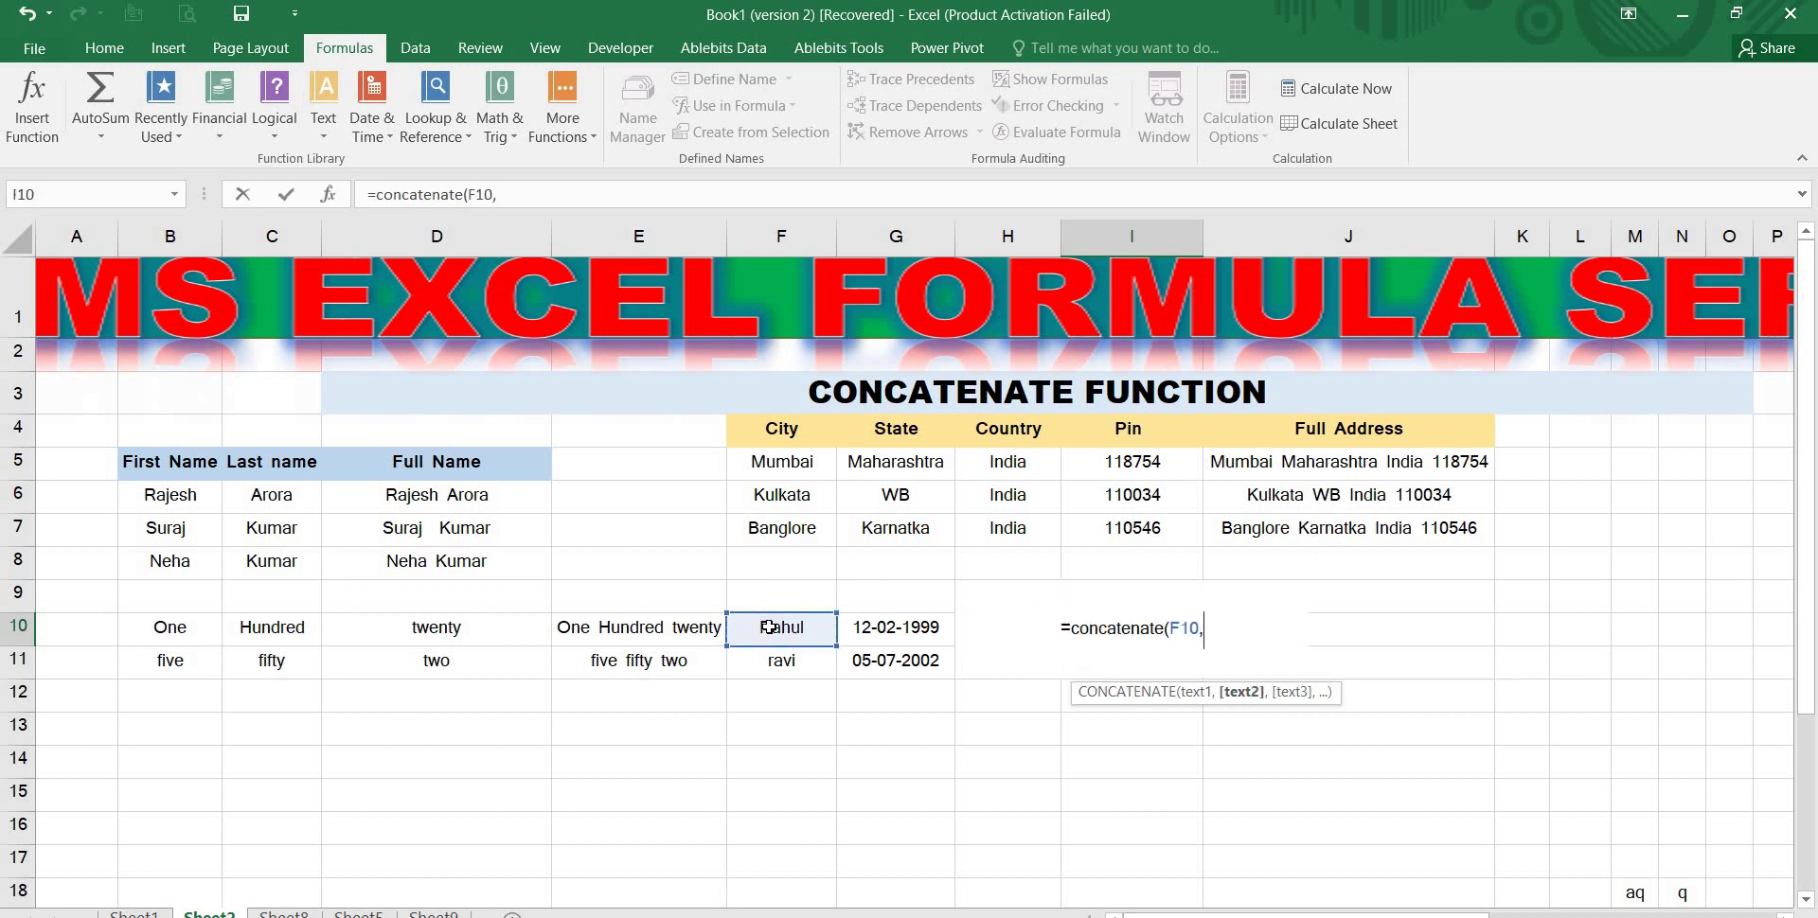
text(")
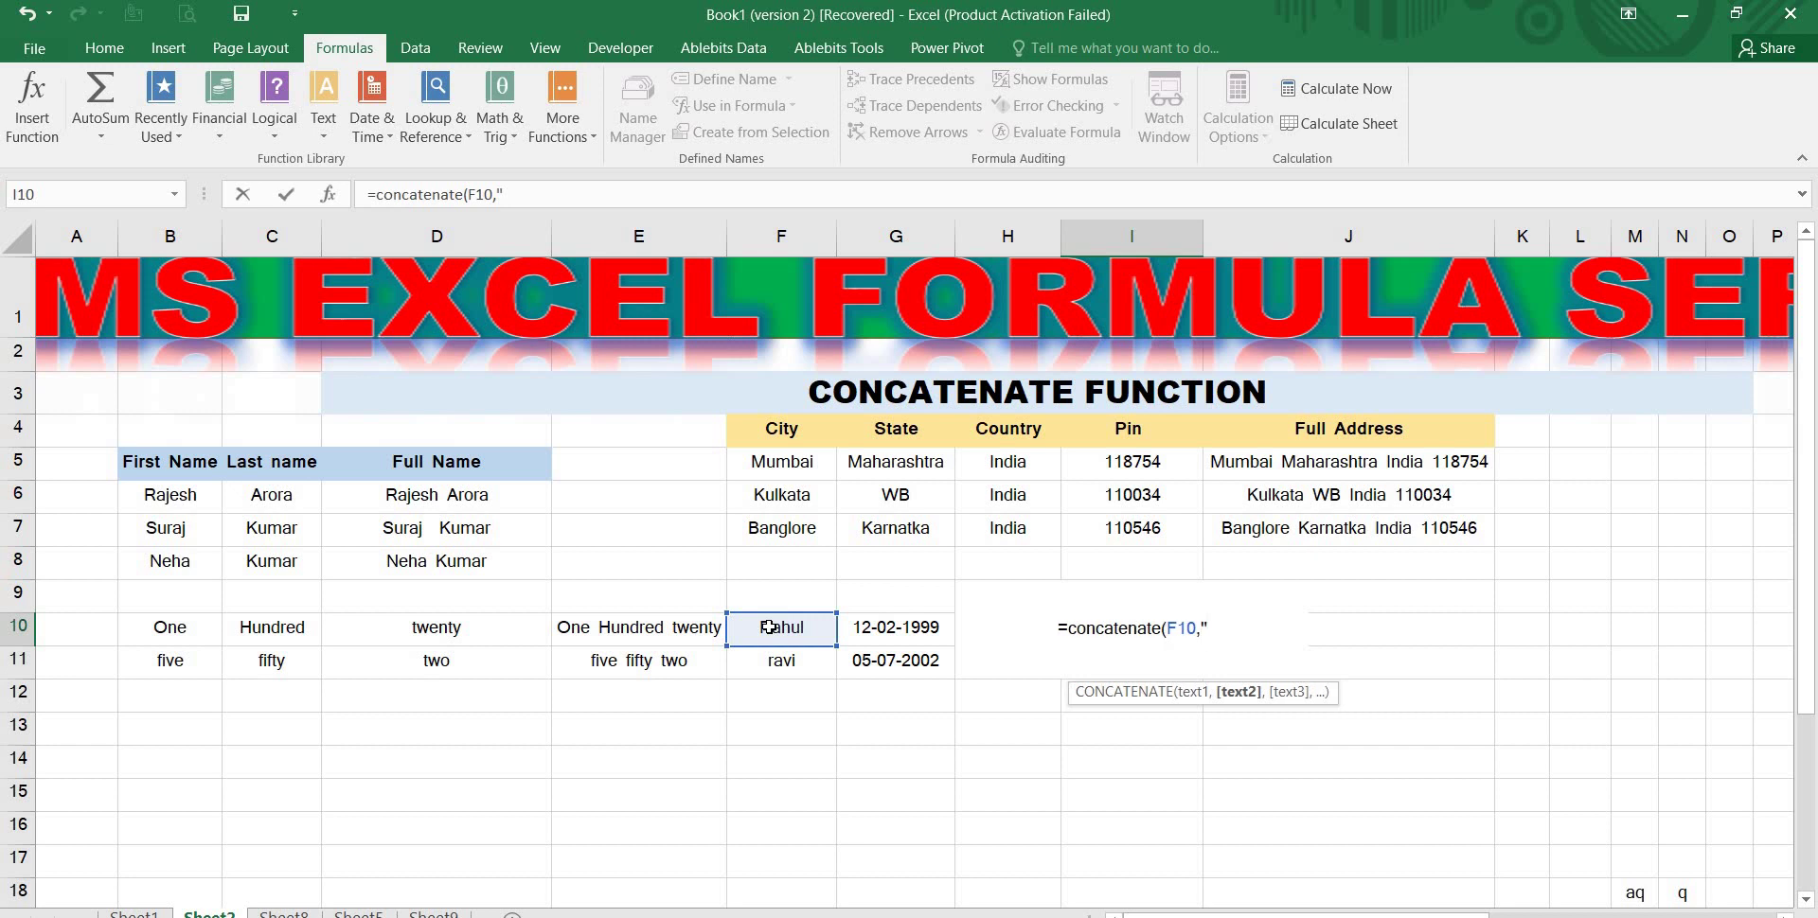
text(,)
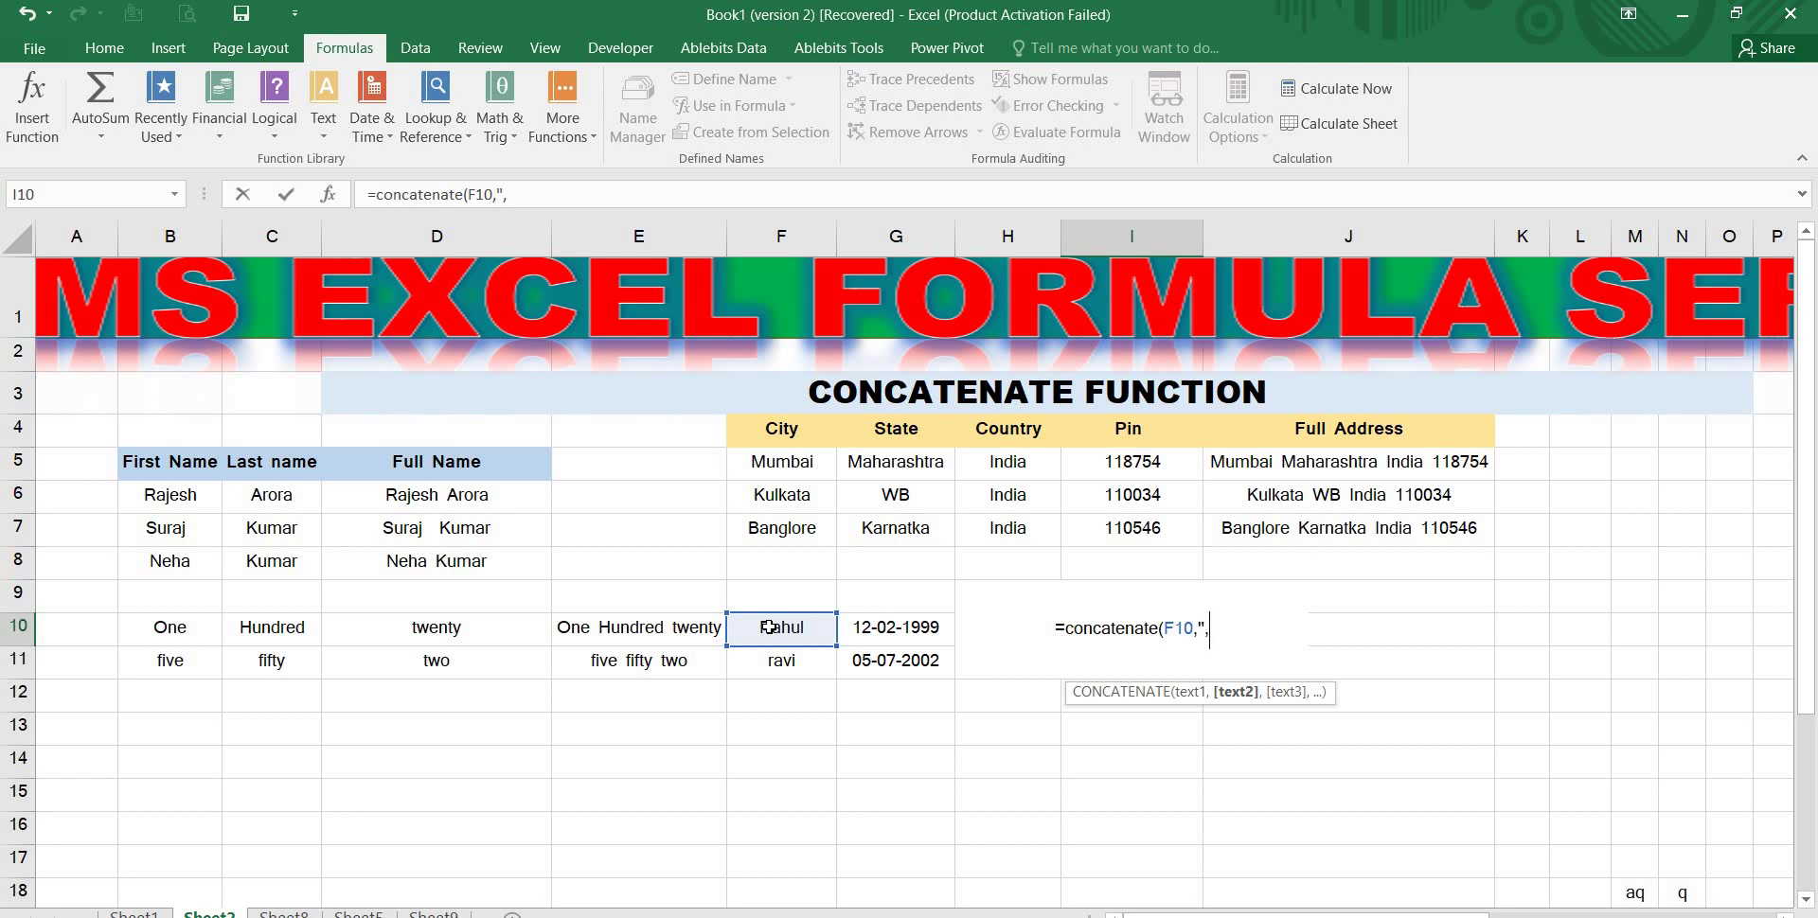
text(",)
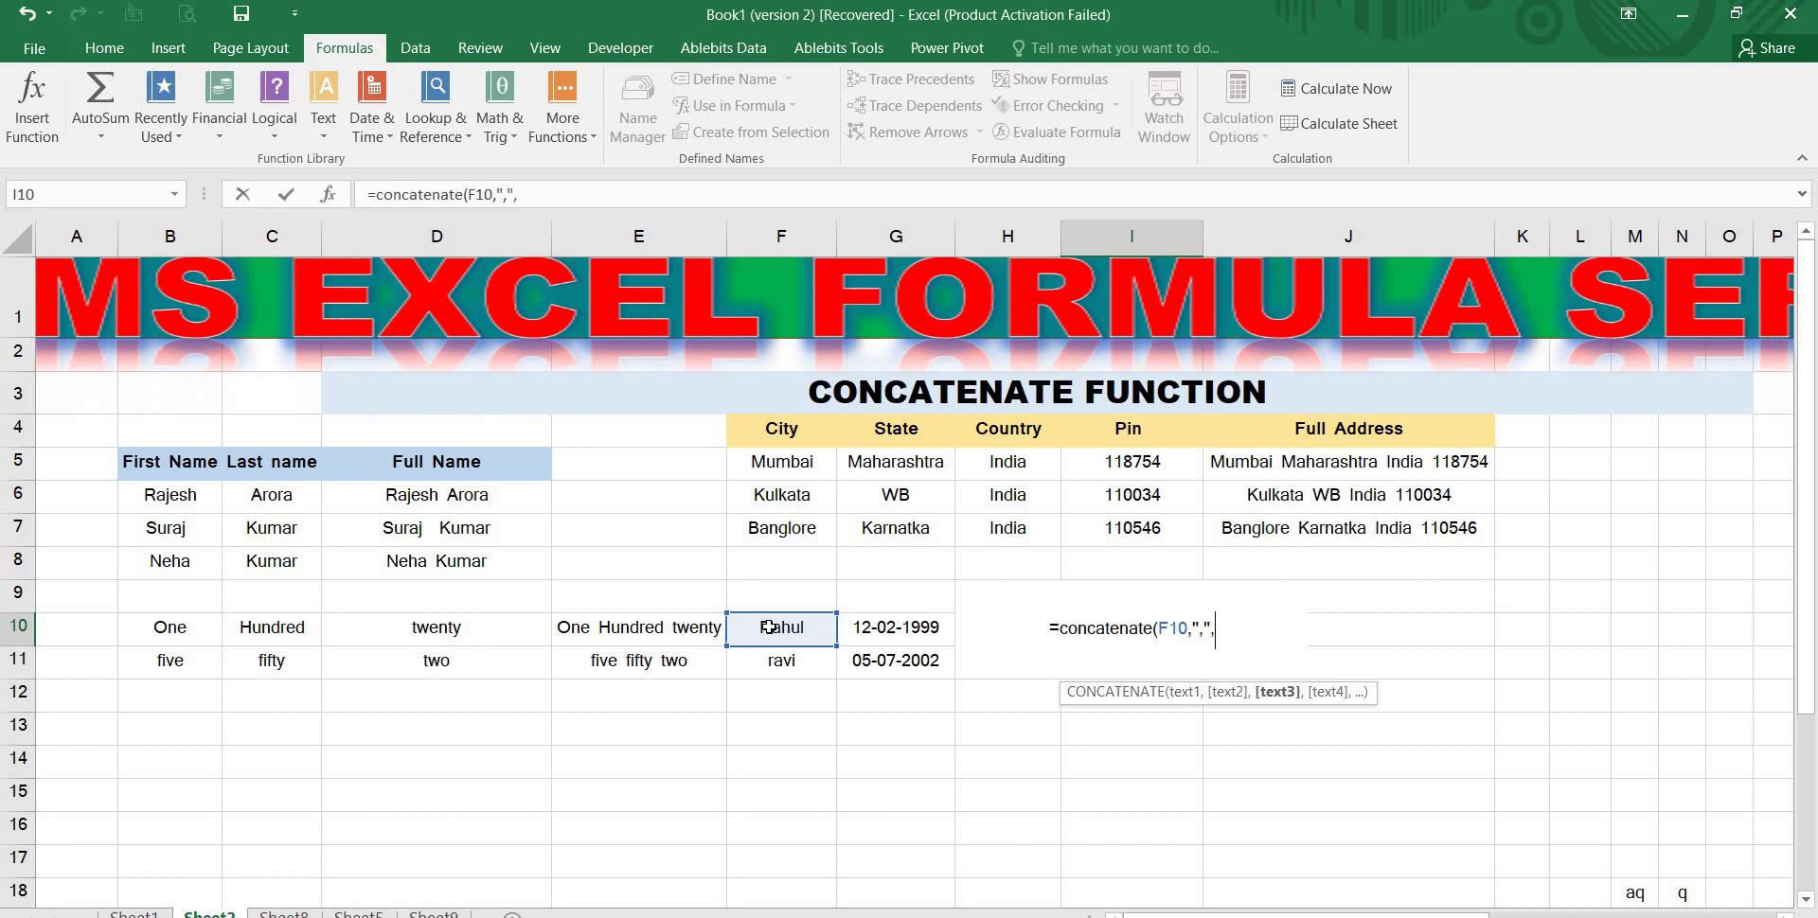
click(884, 628)
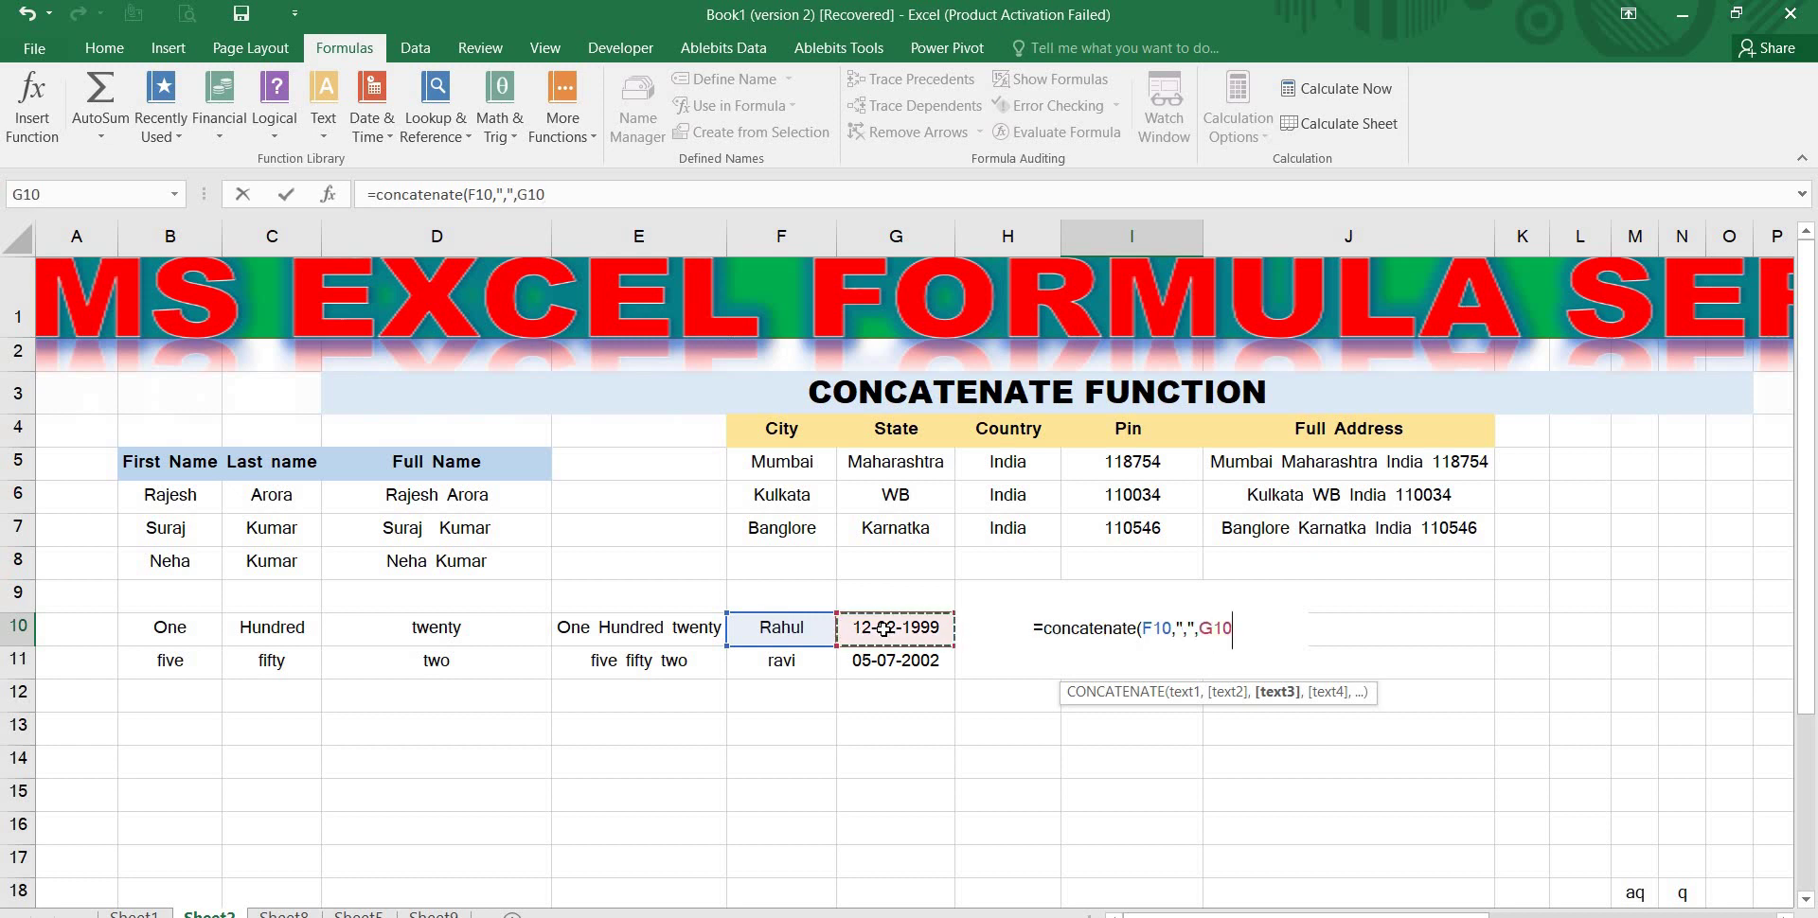
text())
key(Return)
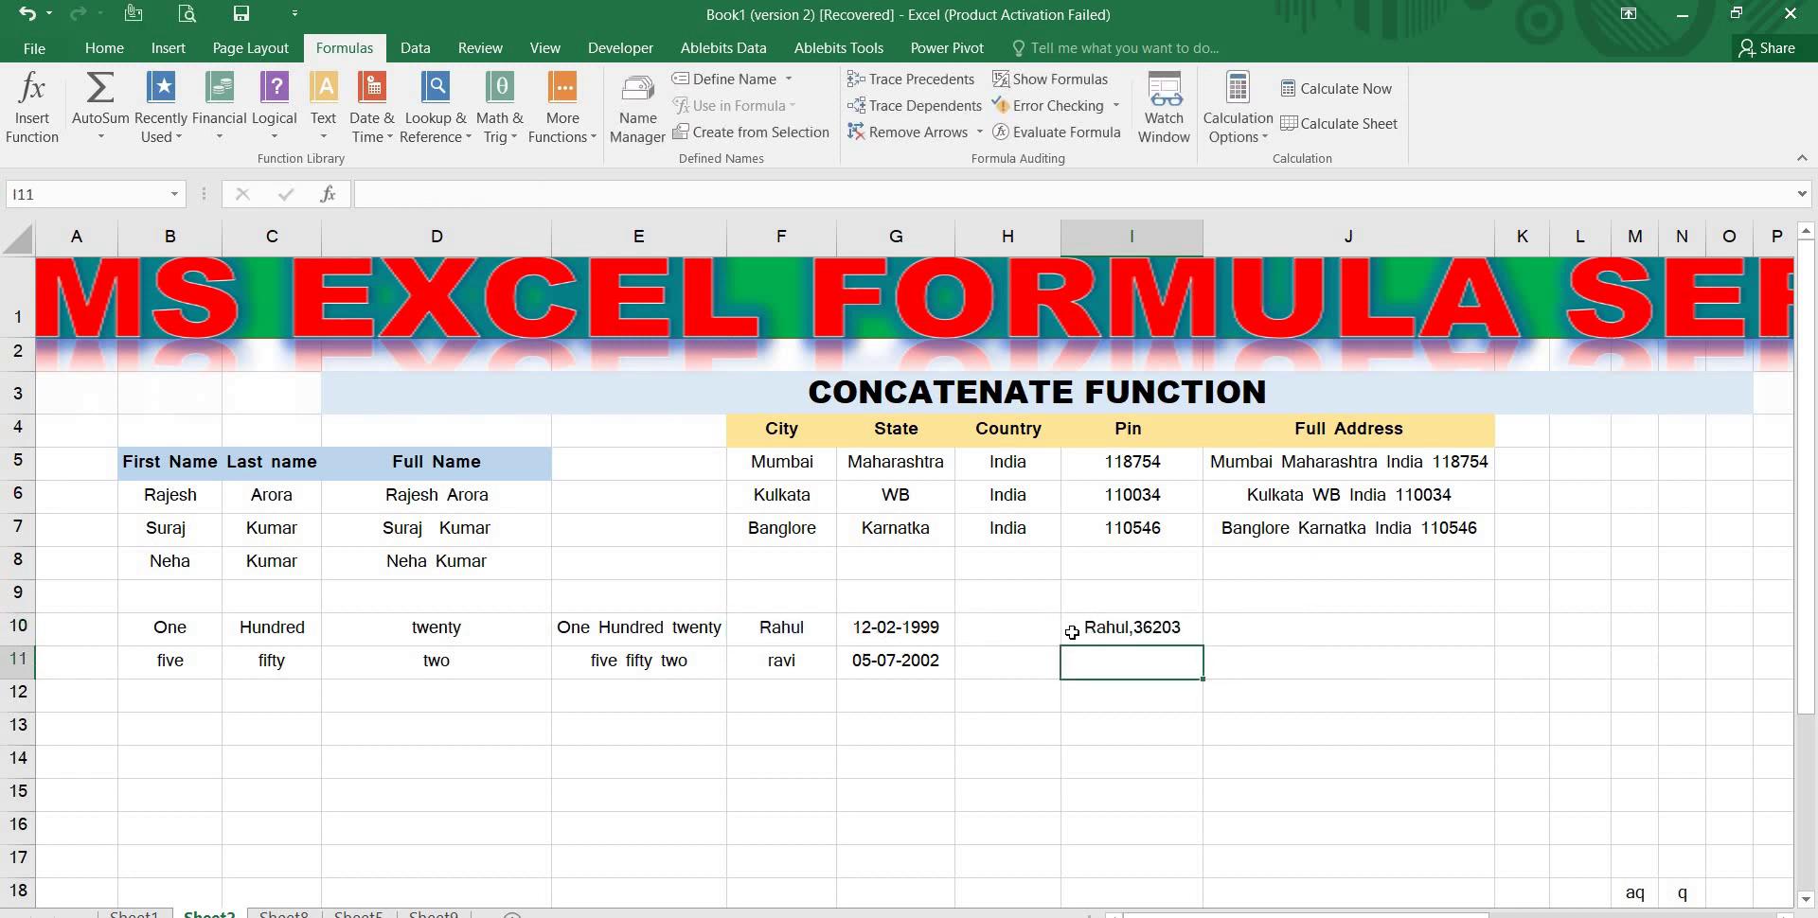